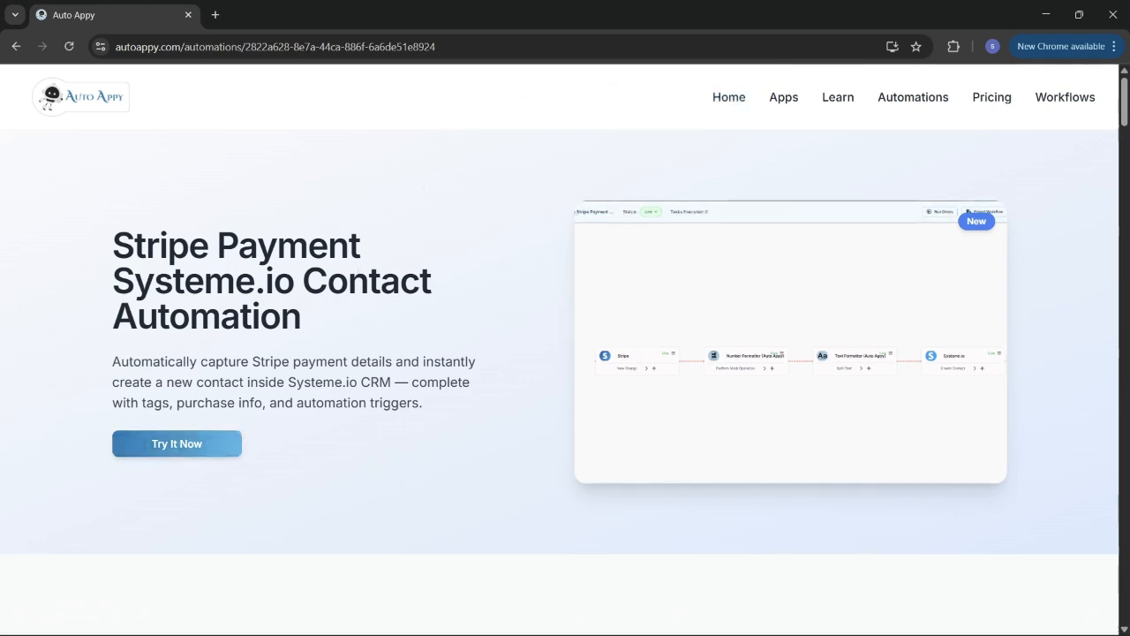
- Stop the screen recording and scroll through the current page
left_click(700, 598)
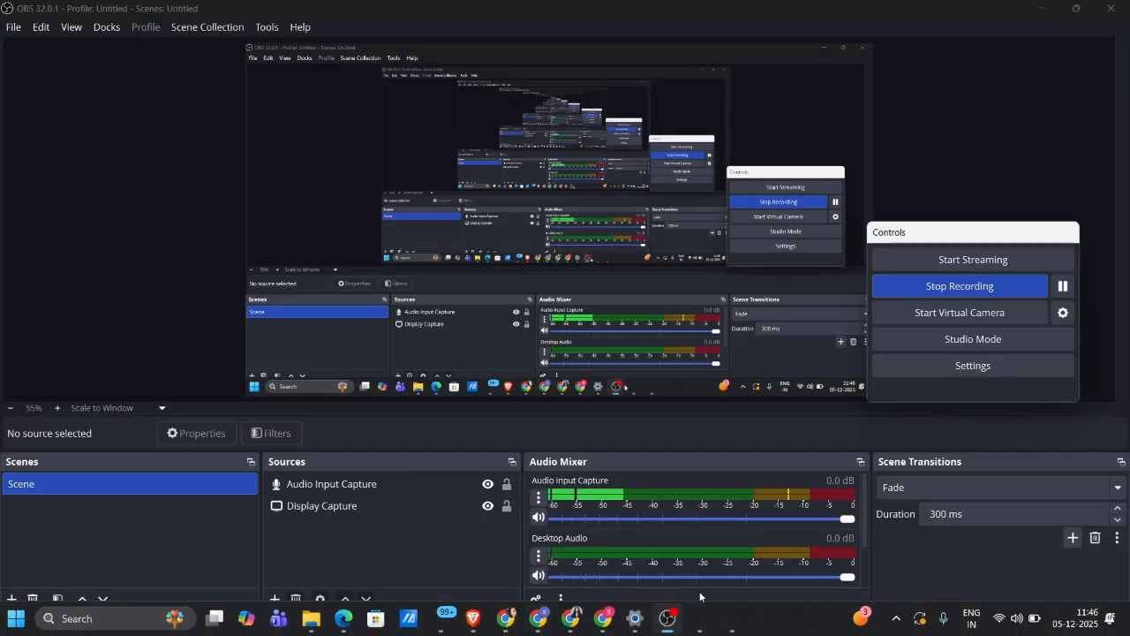
left_click(959, 285)
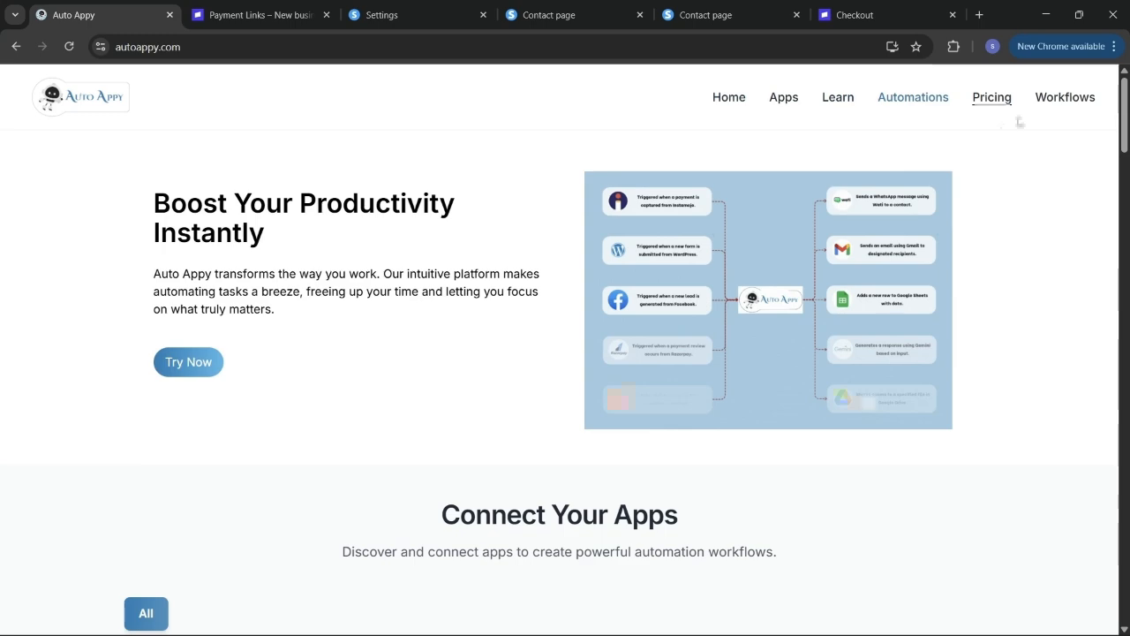
scroll(799, 435, "down", 1)
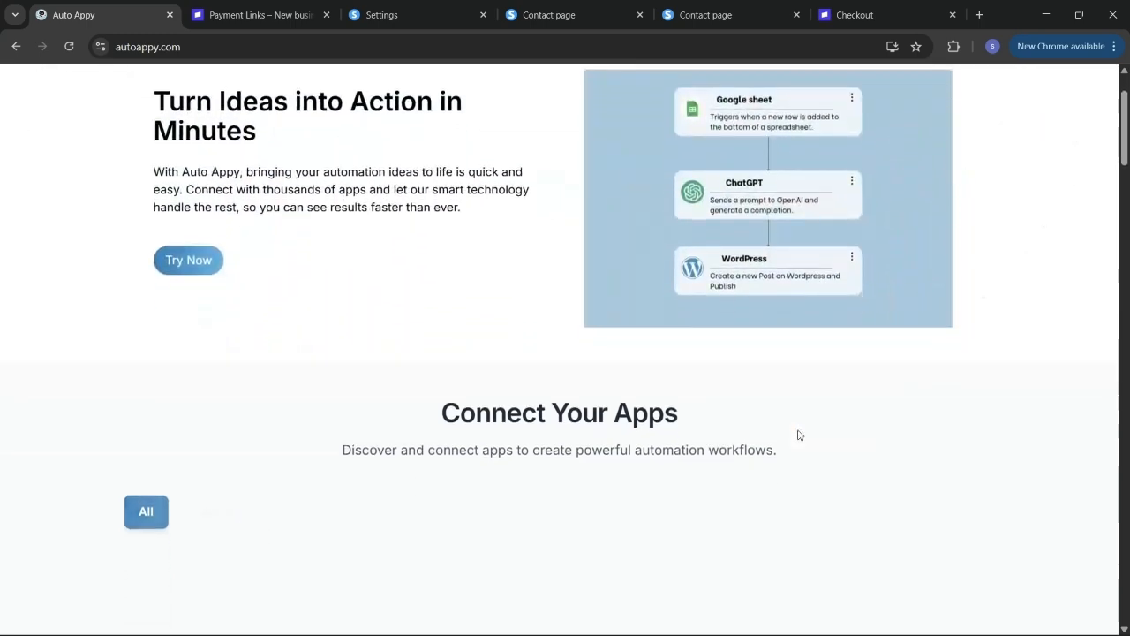
scroll(799, 434, "down", 2)
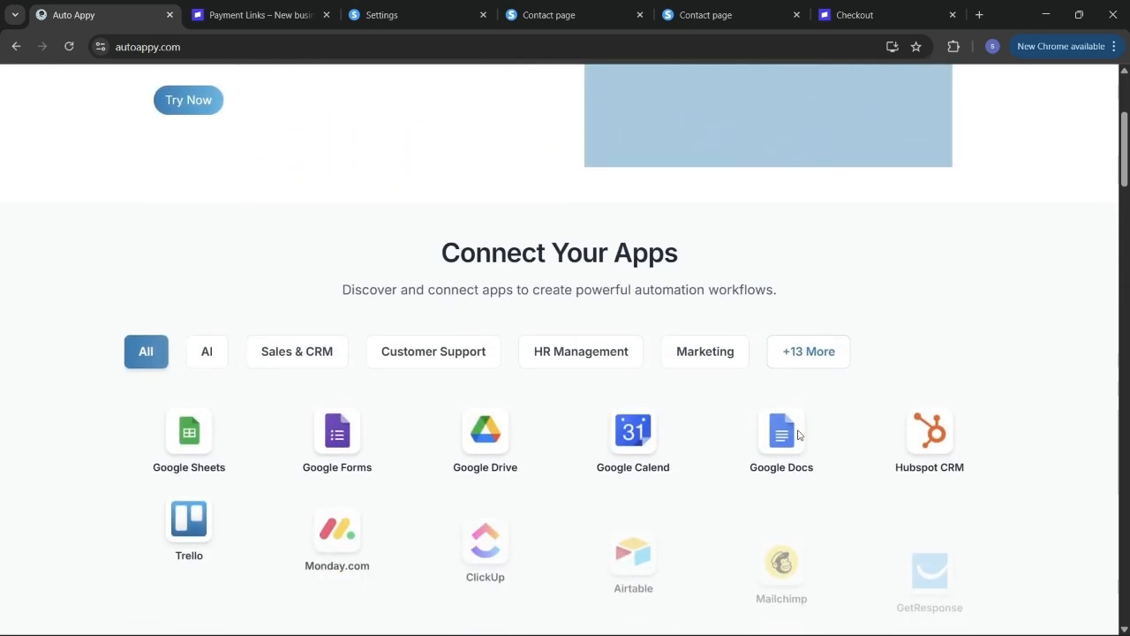
scroll(799, 434, "down", 1)
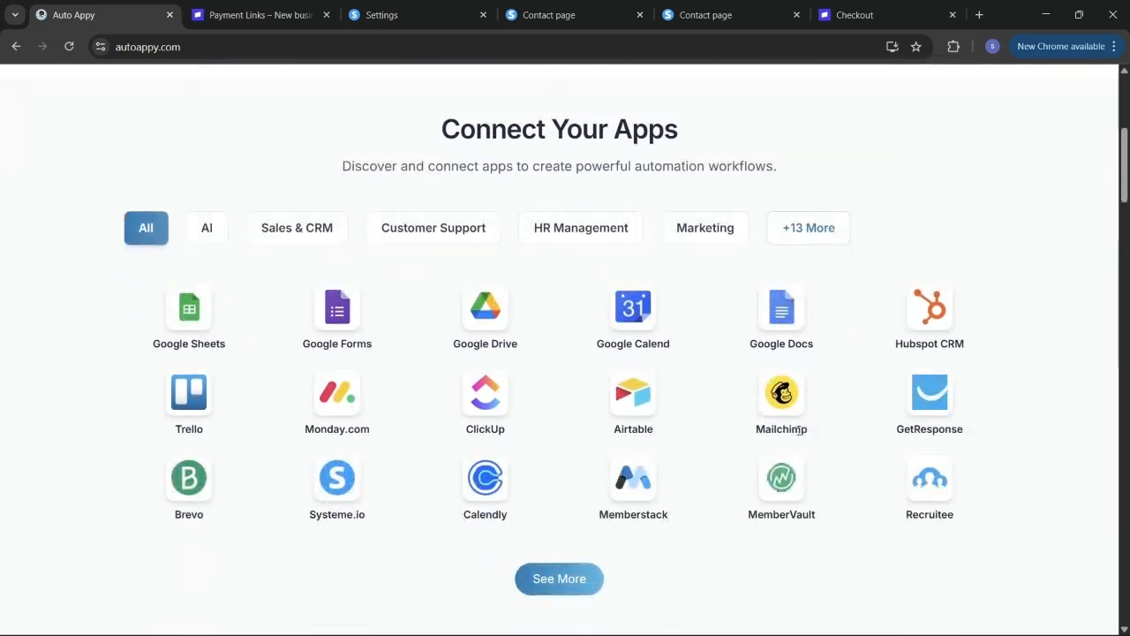
scroll(799, 433, "down", 2)
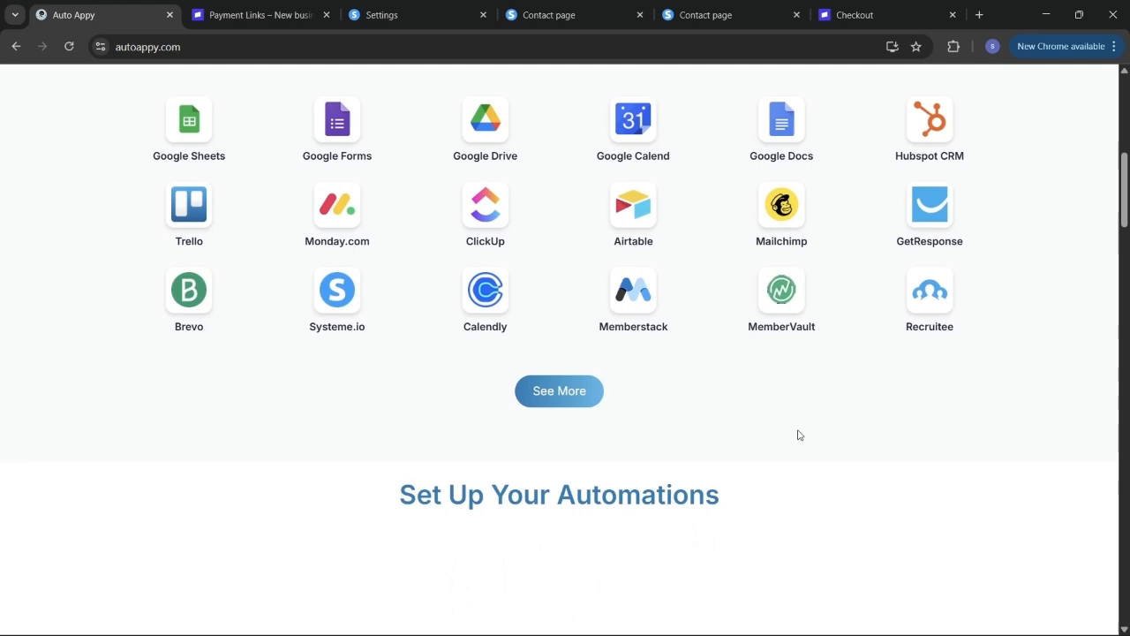
scroll(799, 434, "down", 2)
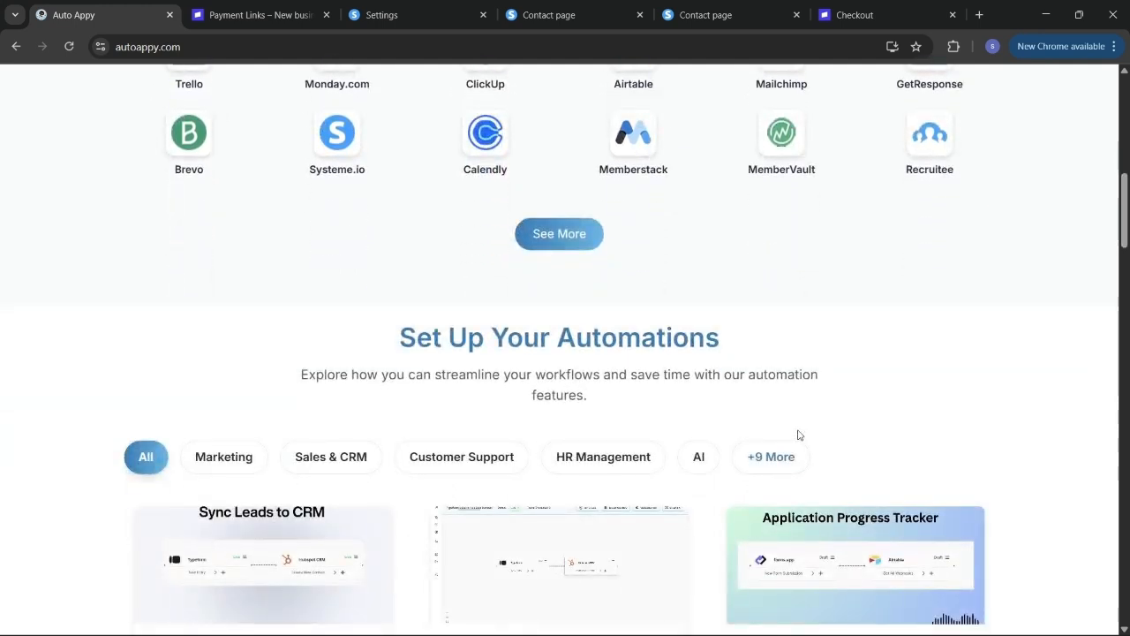
scroll(798, 435, "down", 1)
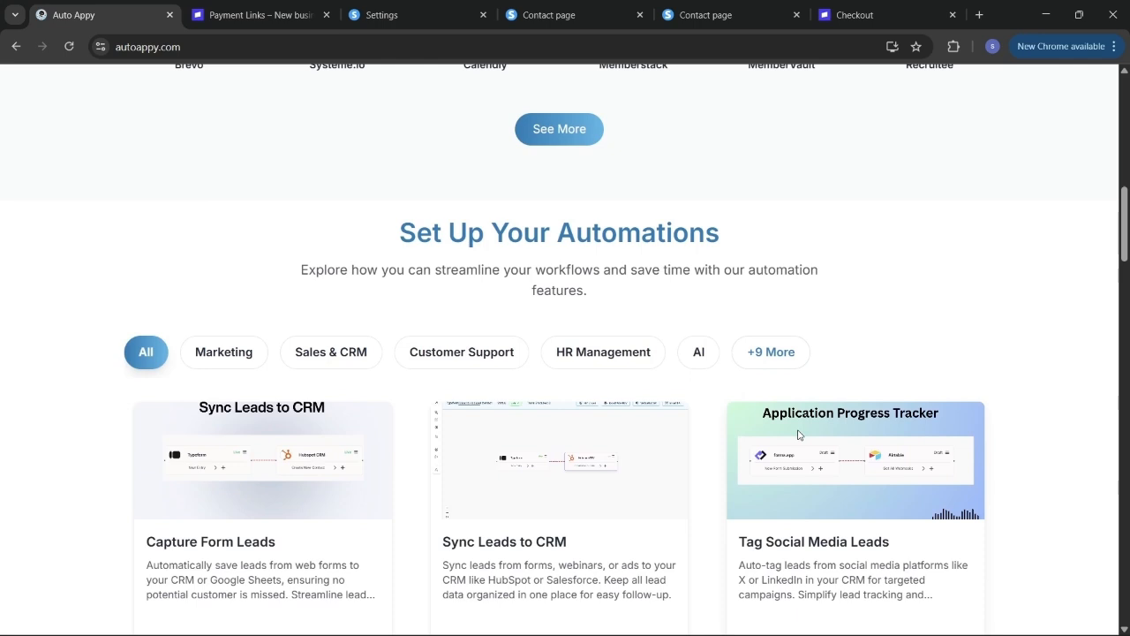
scroll(798, 434, "down", 1)
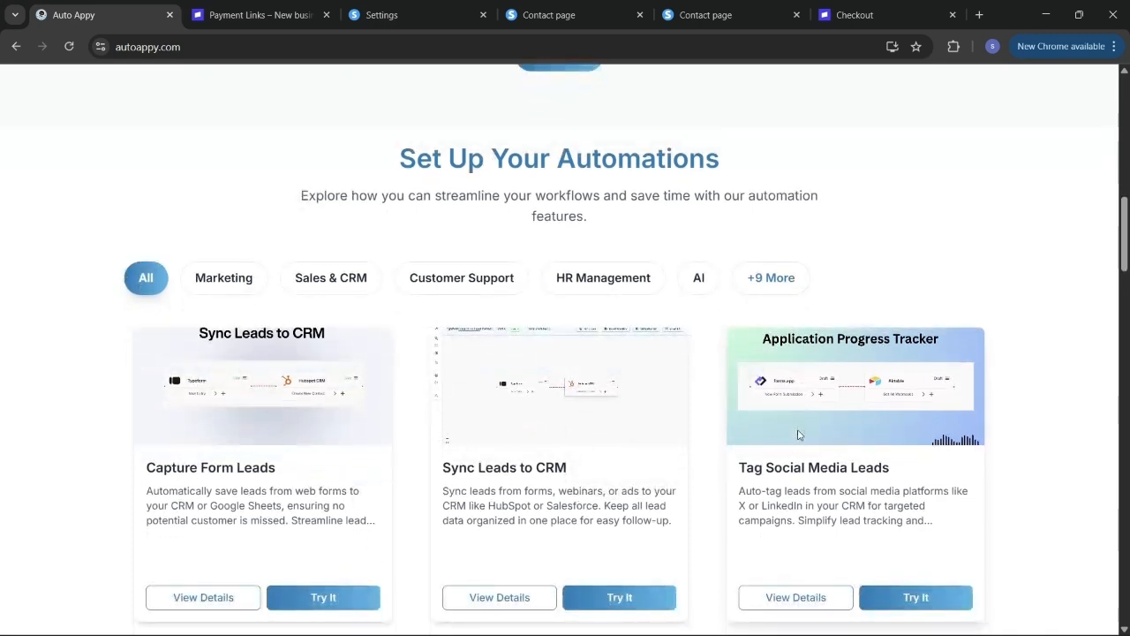
scroll(798, 434, "down", 1)
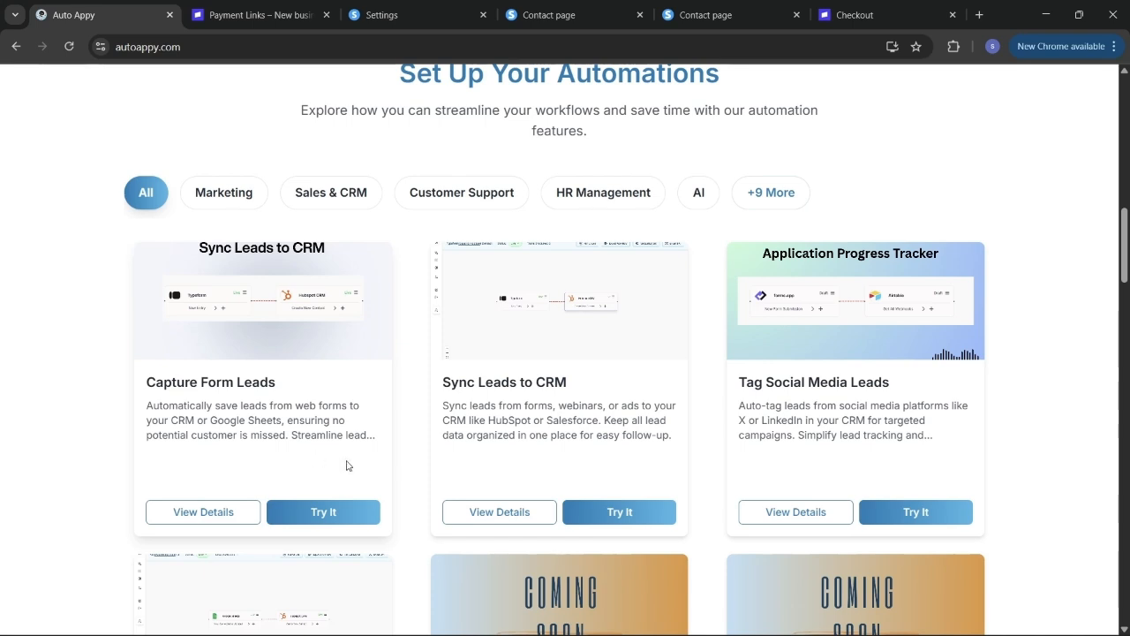
scroll(347, 466, "down", 9)
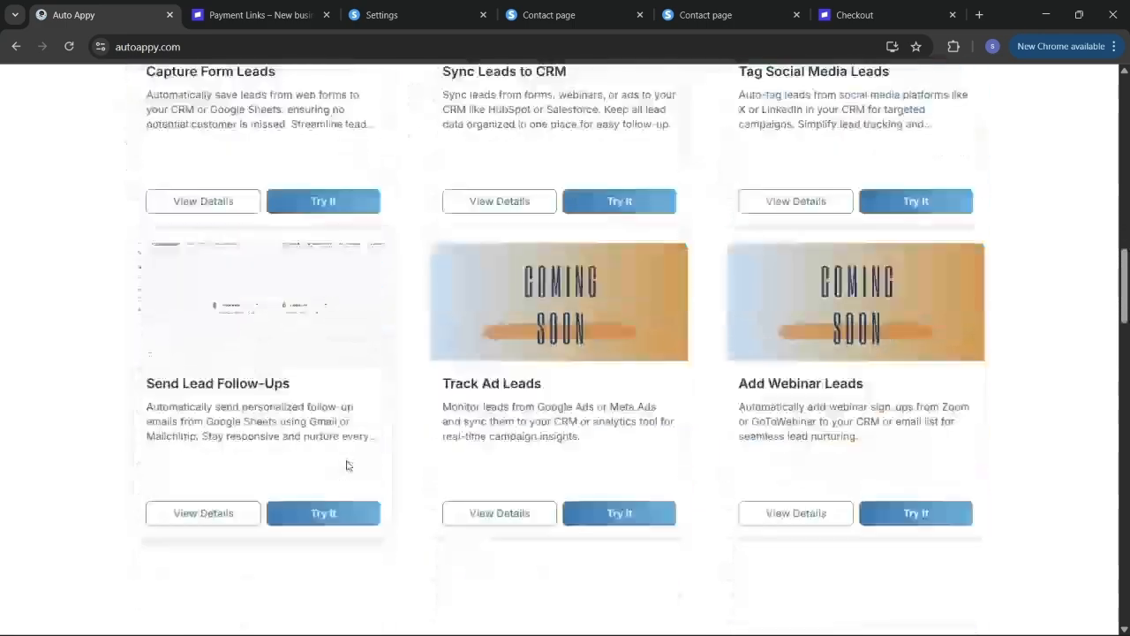
scroll(347, 465, "down", 6)
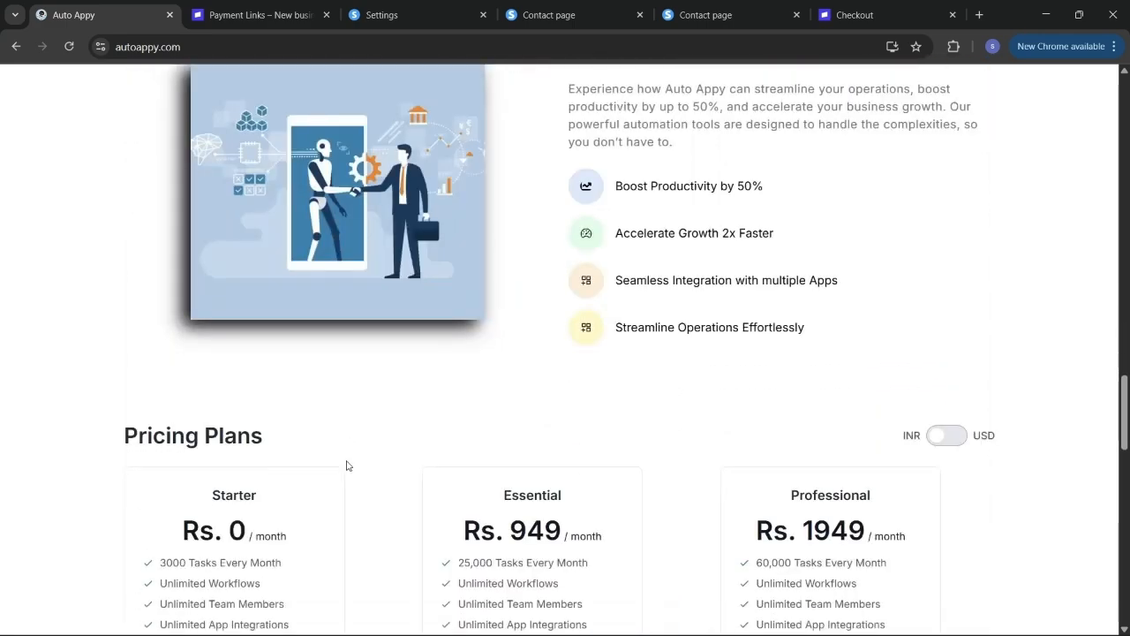
scroll(347, 465, "down", 1)
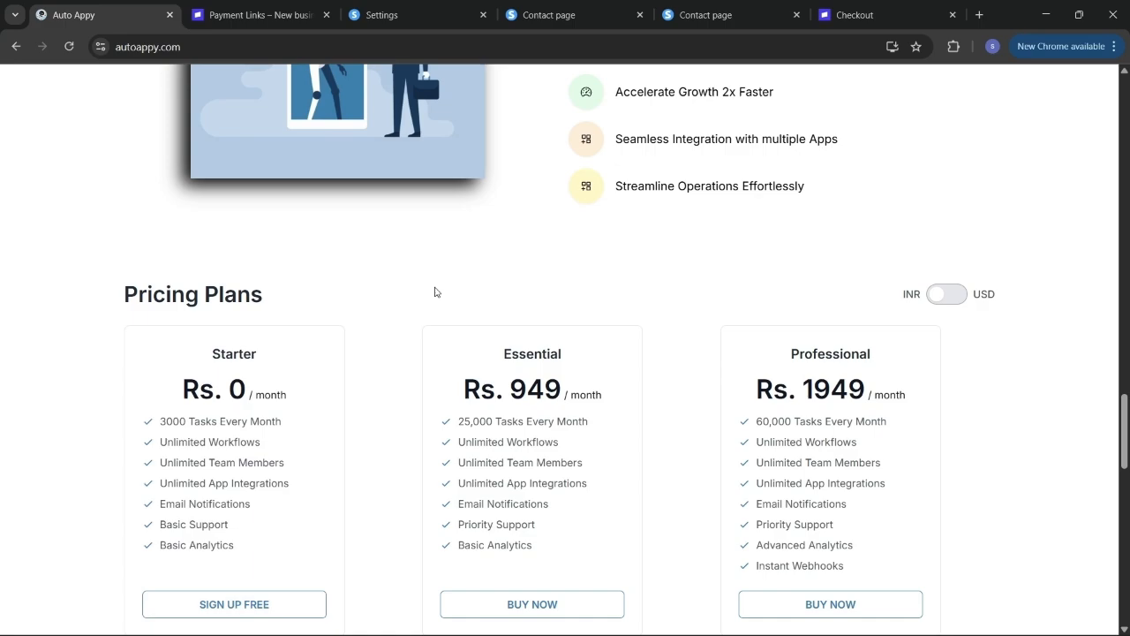
scroll(434, 292, "up", 15)
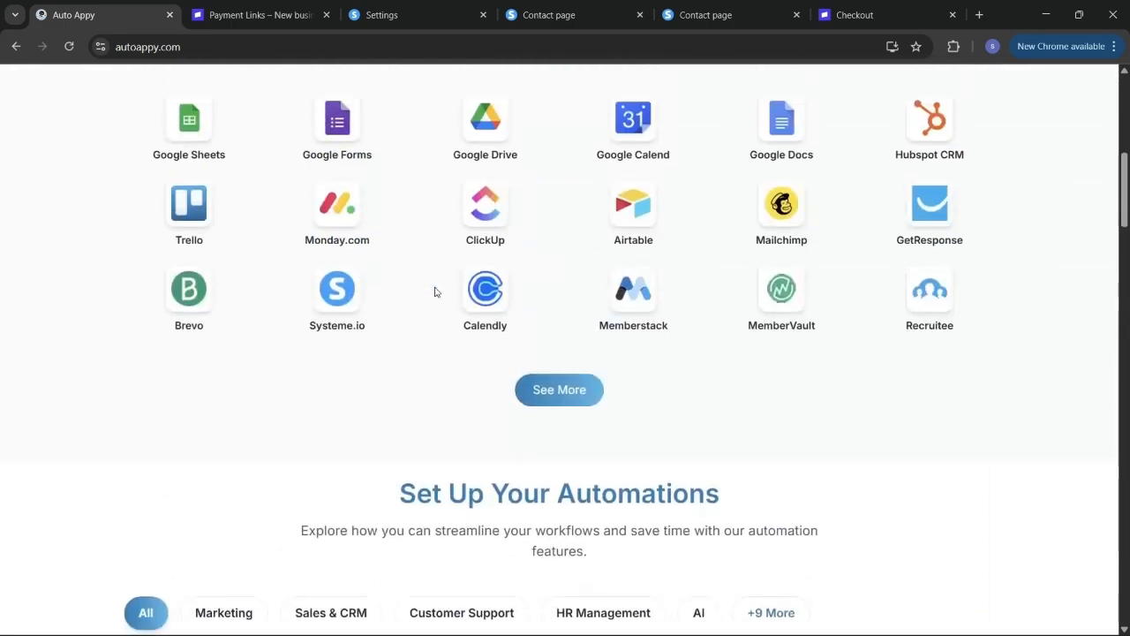
scroll(435, 291, "up", 8)
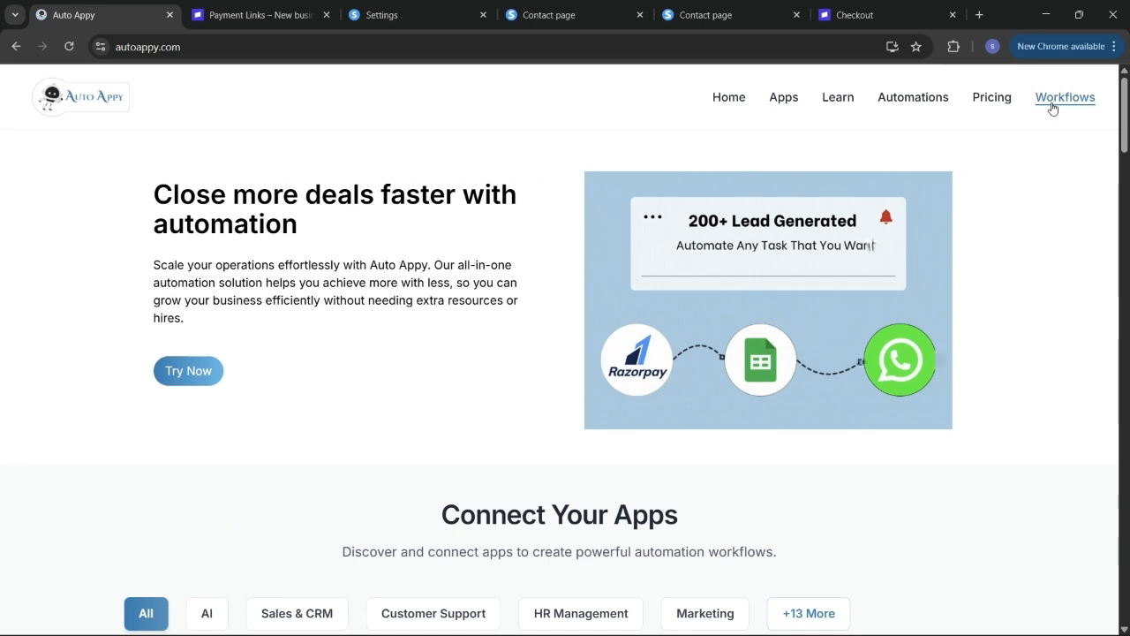
- Create and save a workflow named 'Auto capture Payment Data From Stripe Payment GAteway And Create A Contact In System.io'
left_click(1052, 108)
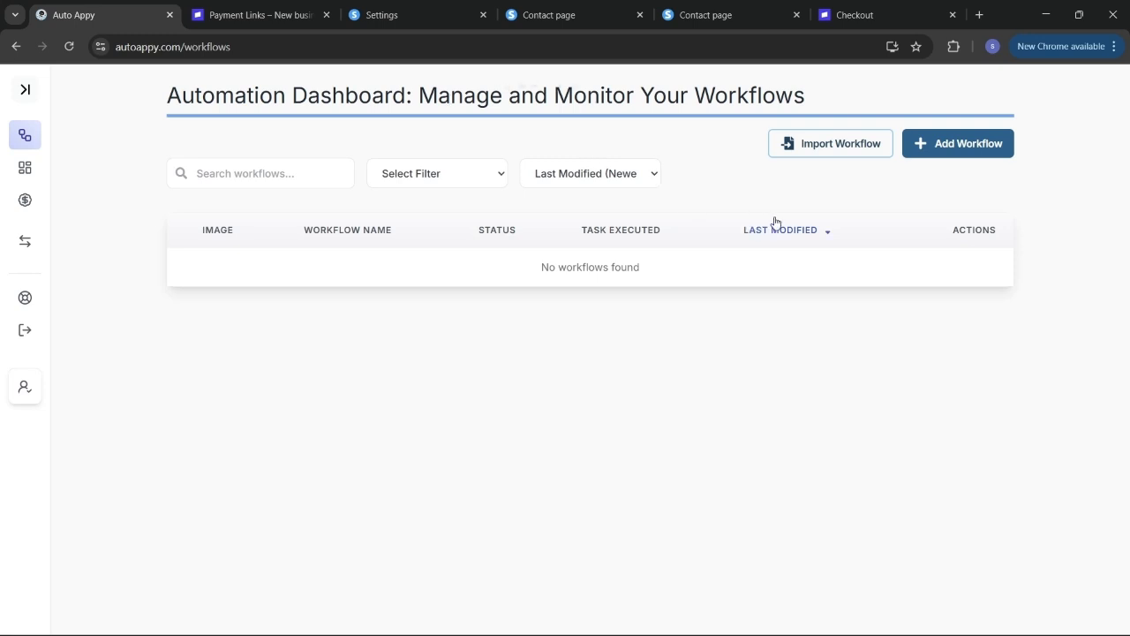
left_click(966, 151)
left_click(577, 361)
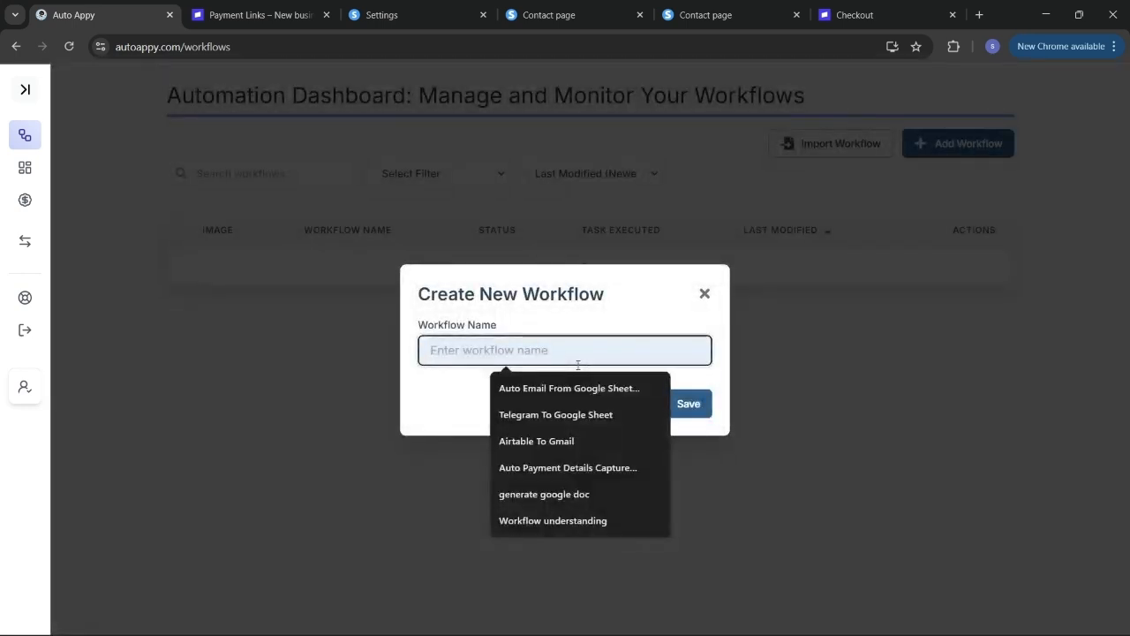
type("Auto")
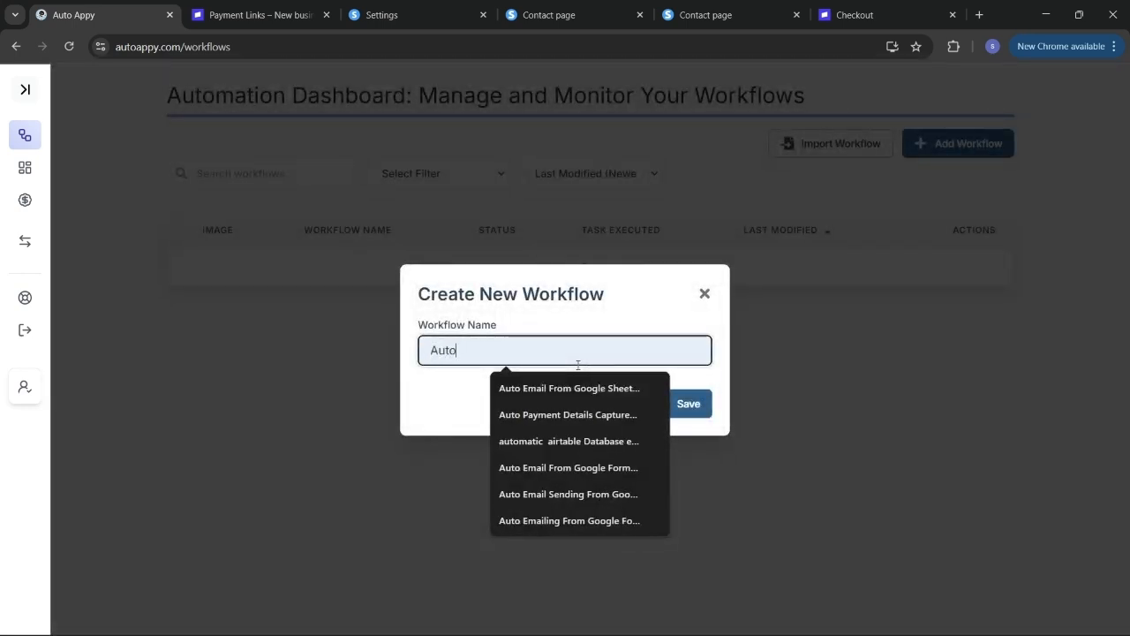
type(" capture ")
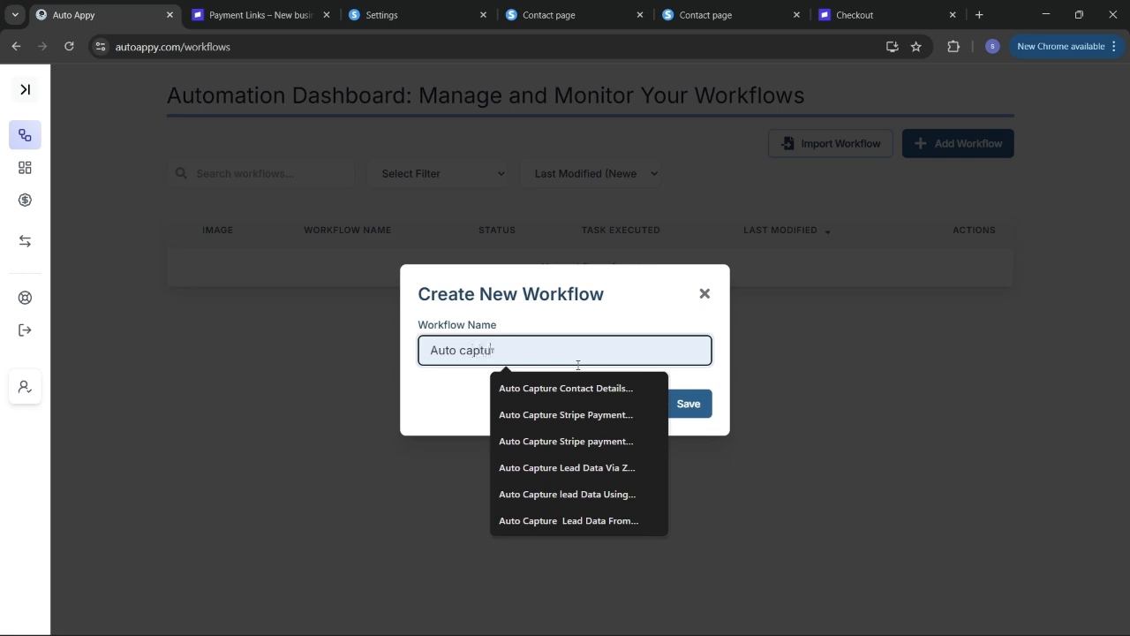
type("Payment DAta")
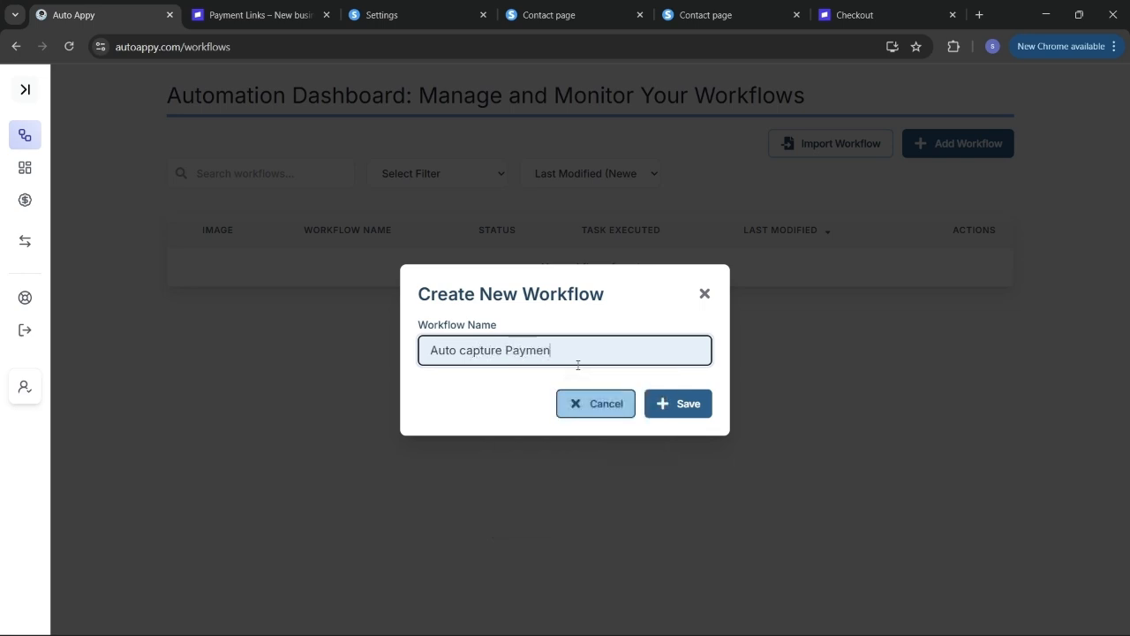
key("BackSpace")
key("BackSpace")
key("BackSpace")
type("ata From Stri")
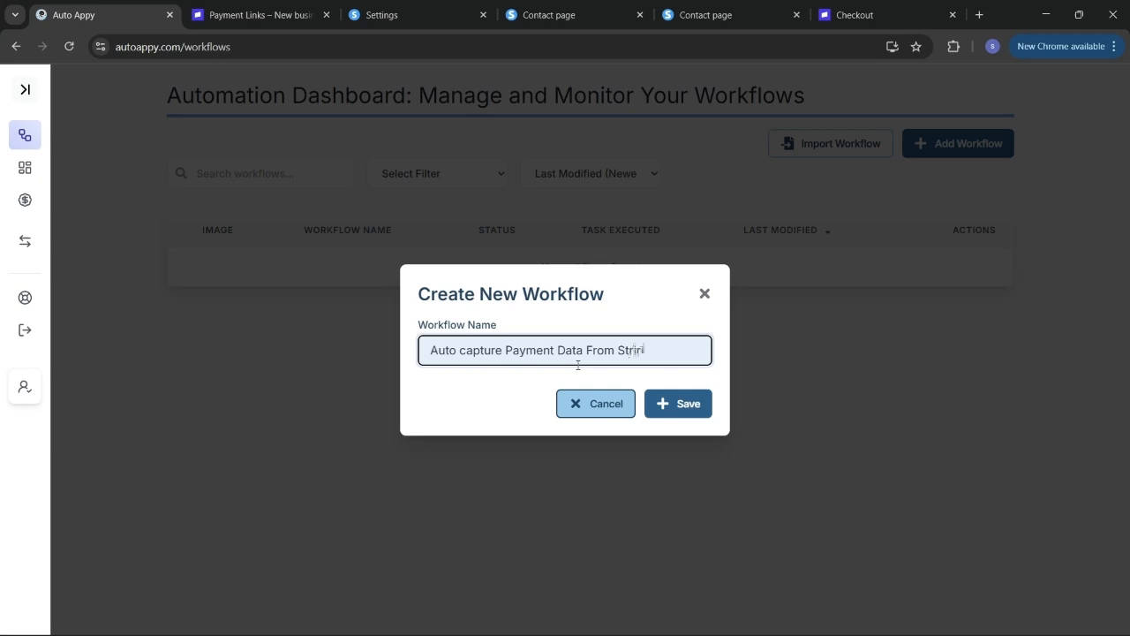
type("pe Payment")
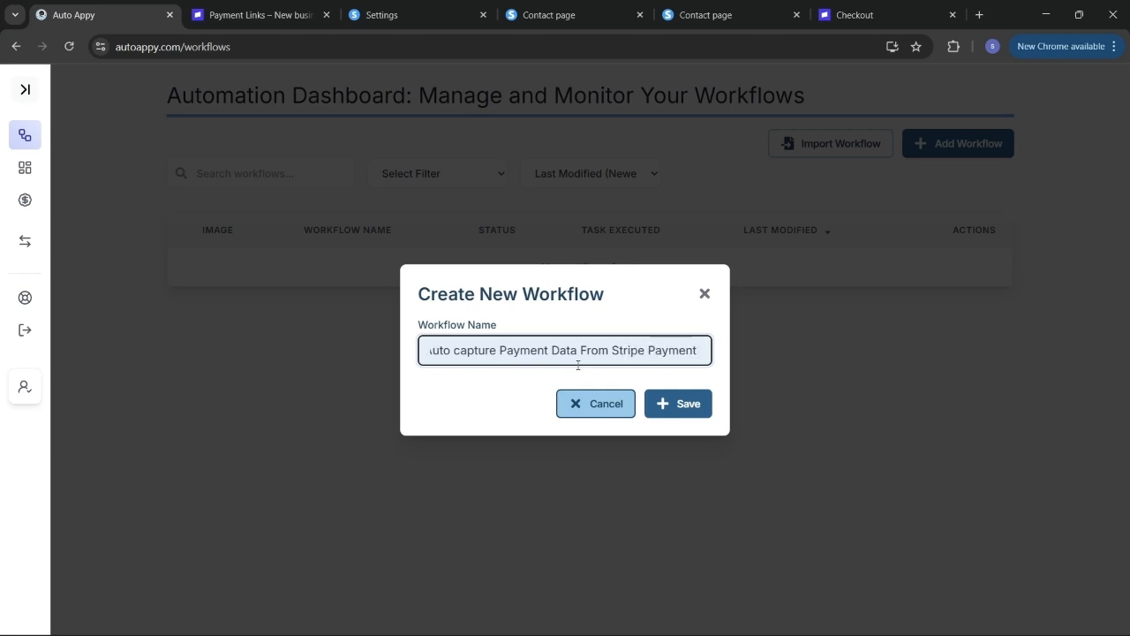
type(" GAteway")
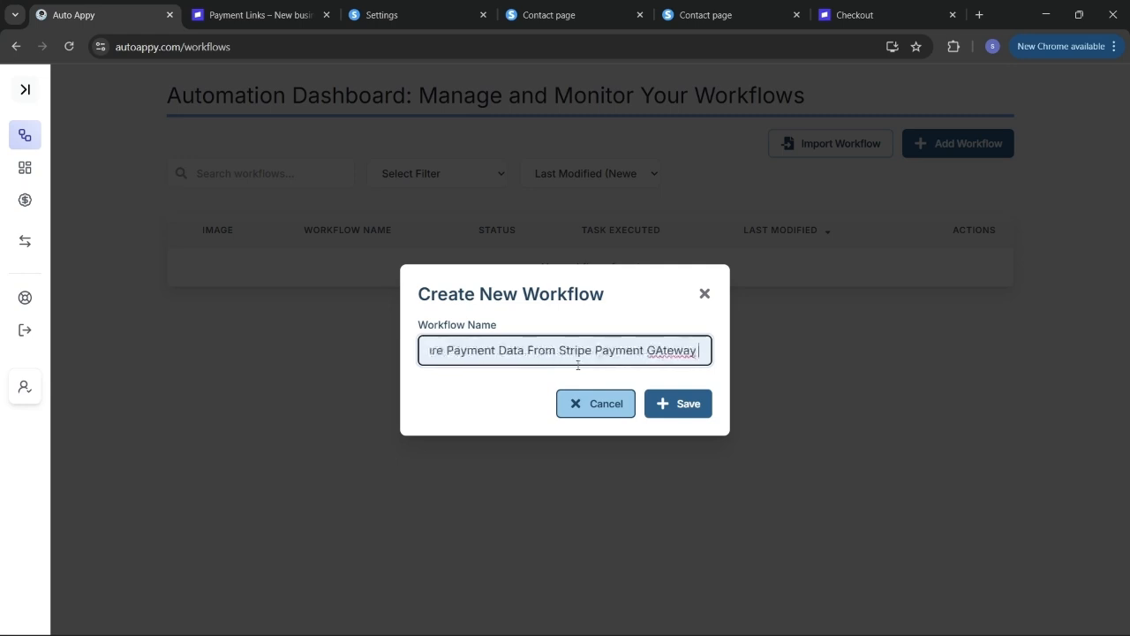
type(" And")
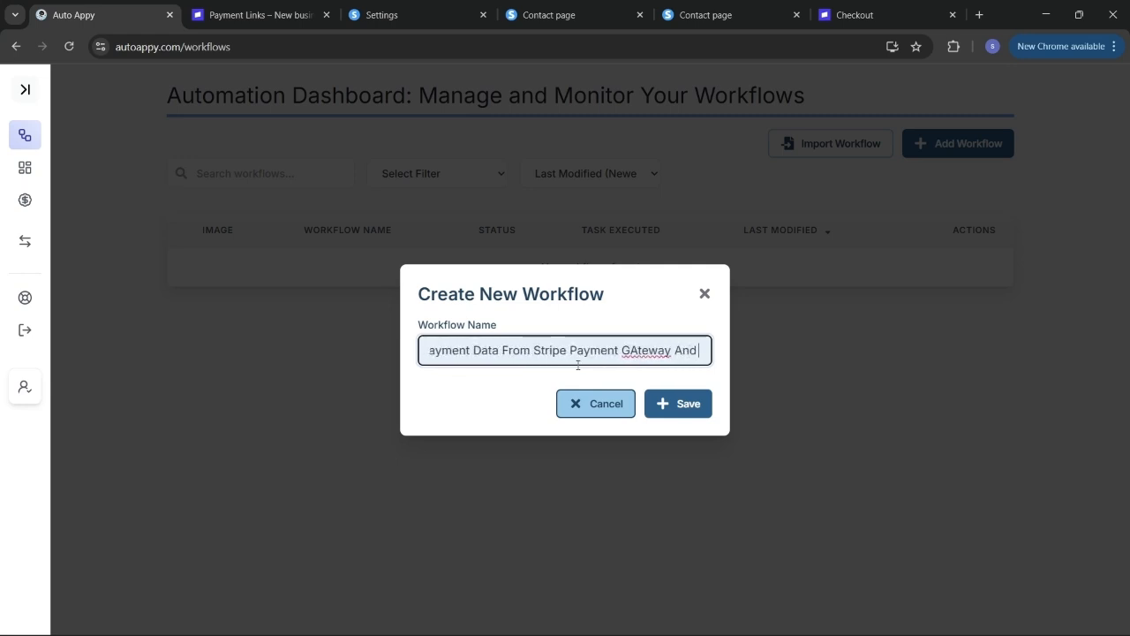
type(" Create A")
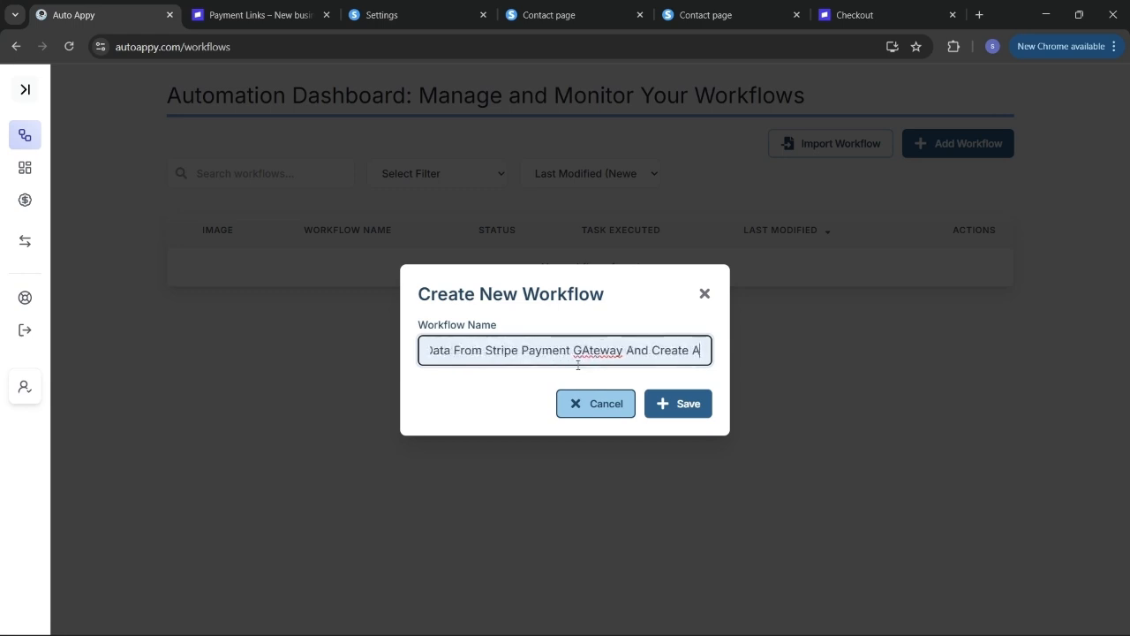
type(" Con")
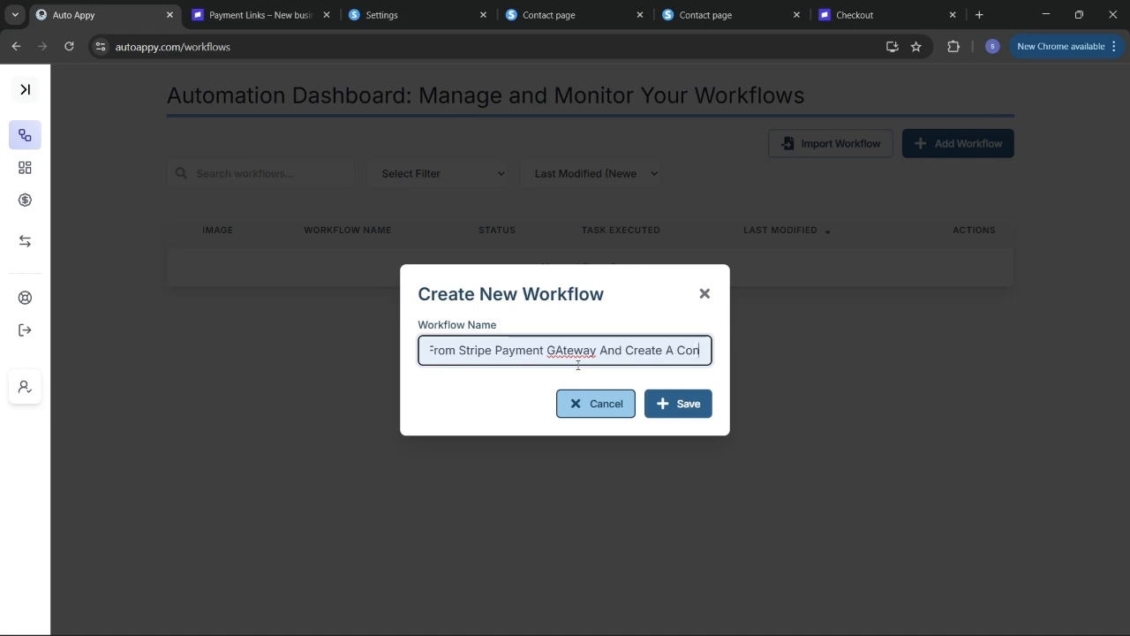
type("t")
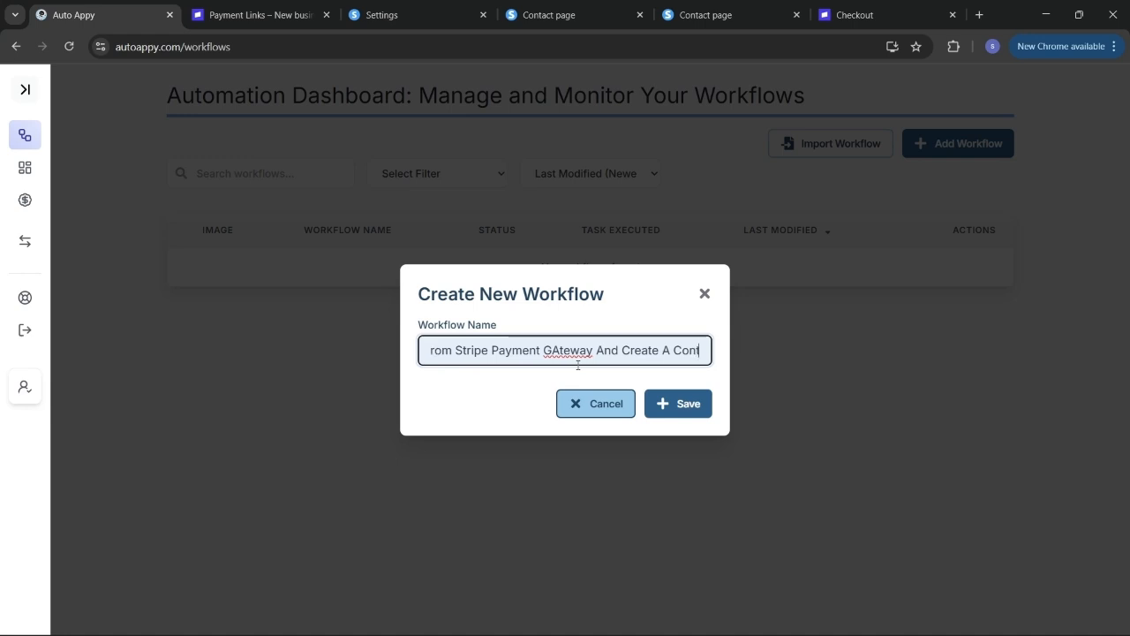
type("act In")
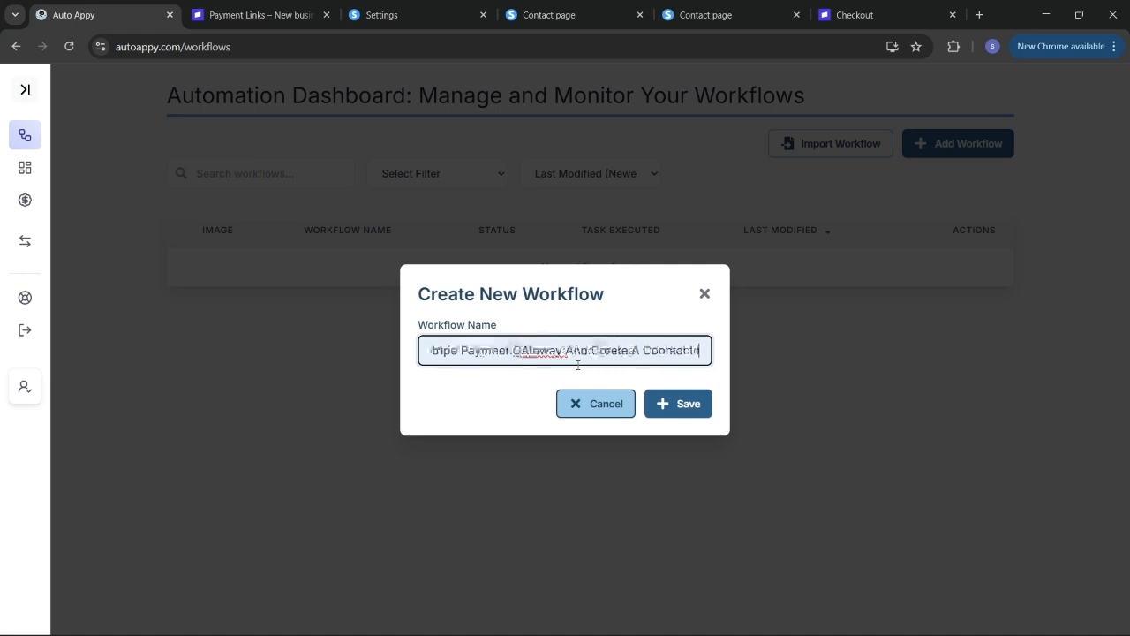
type(" Sy")
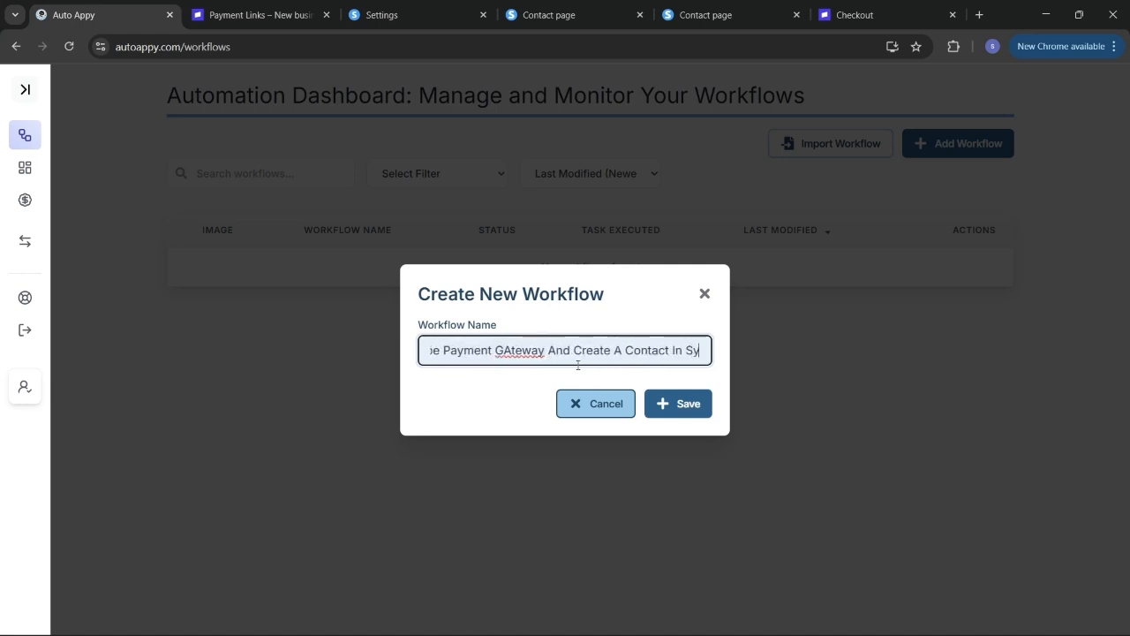
type("stem.io")
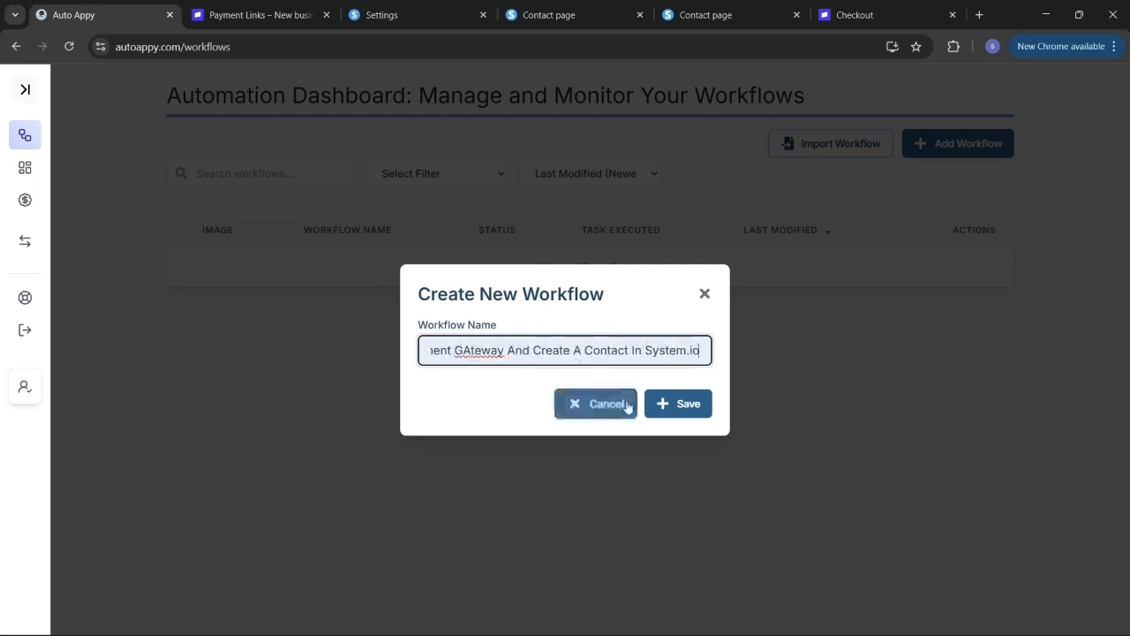
left_click(682, 405)
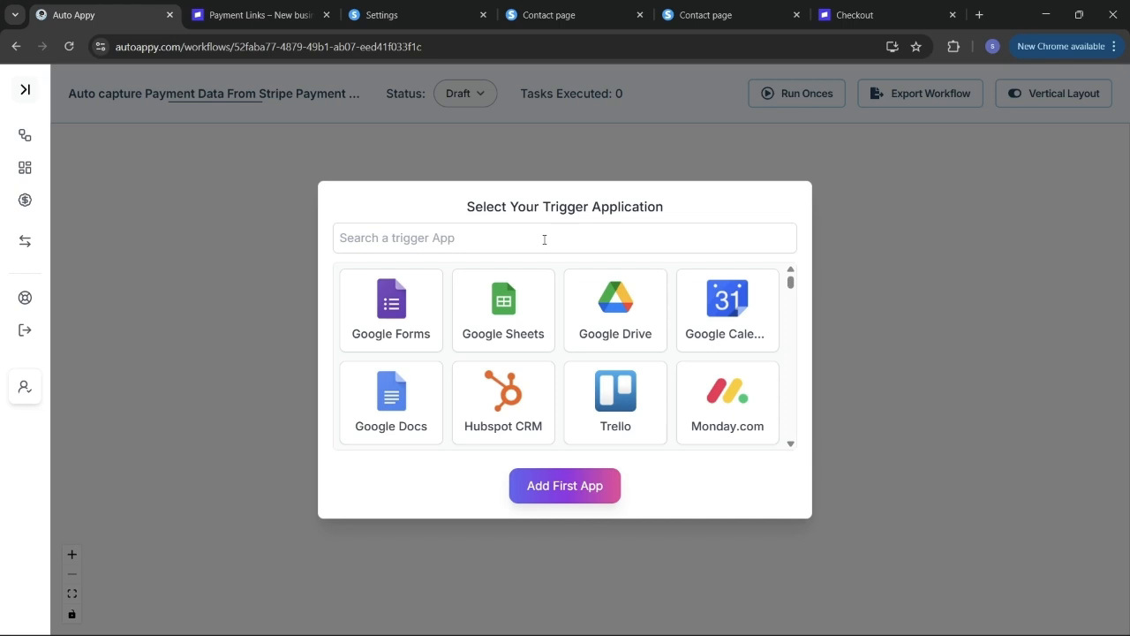
- Add Stripe with the New Charge trigger as the first app, then move its node left
left_click(544, 239)
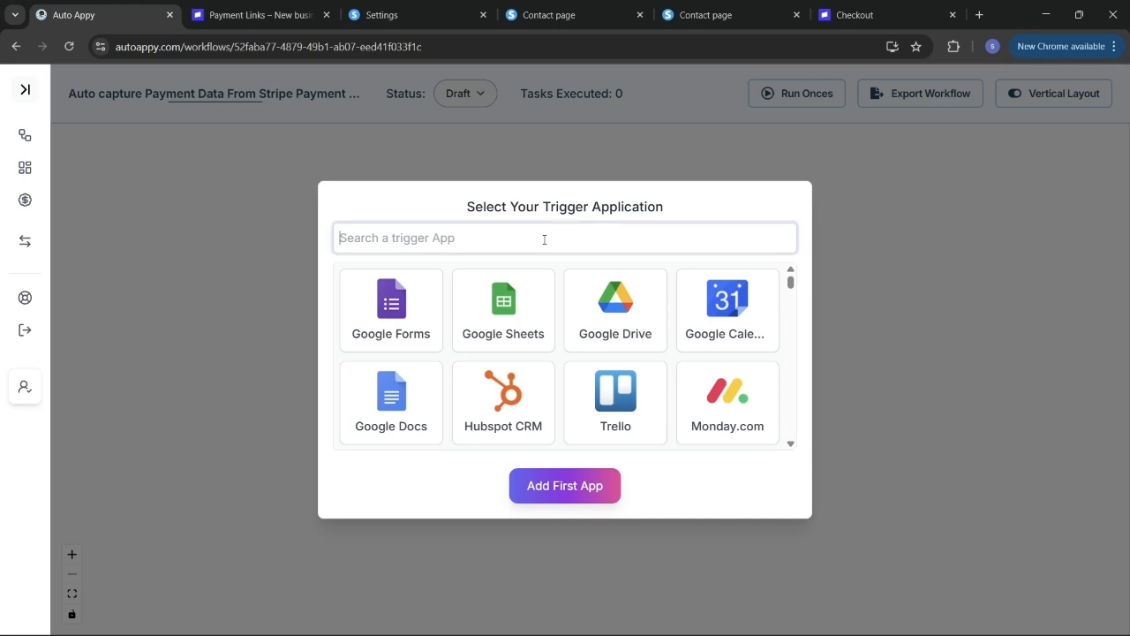
type("Stripe")
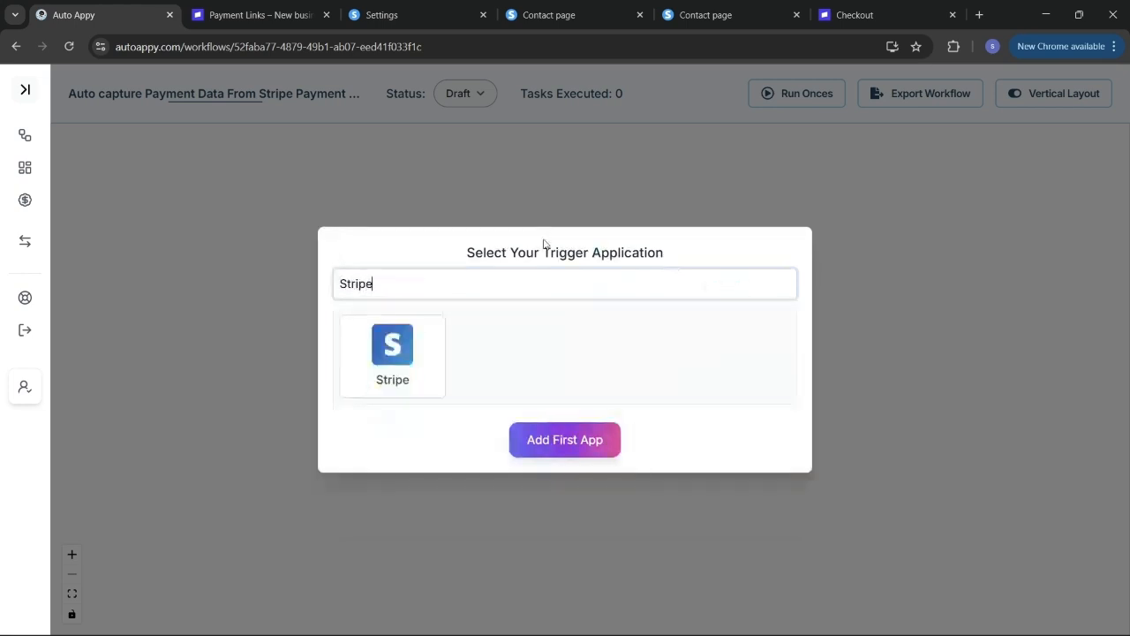
left_click(394, 371)
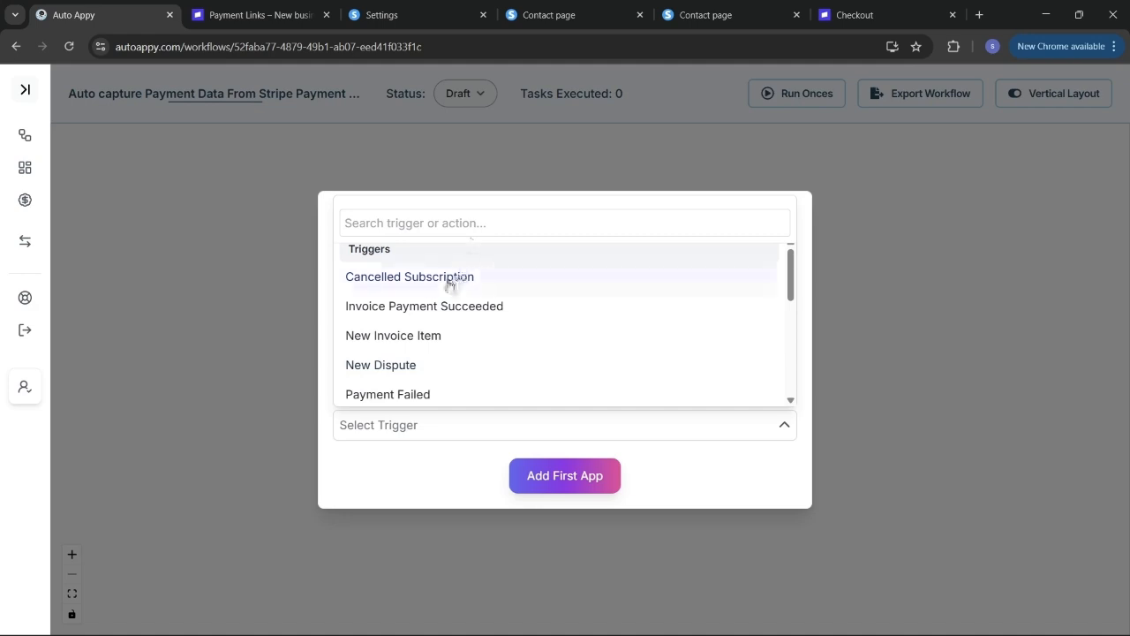
scroll(430, 362, "down", 2)
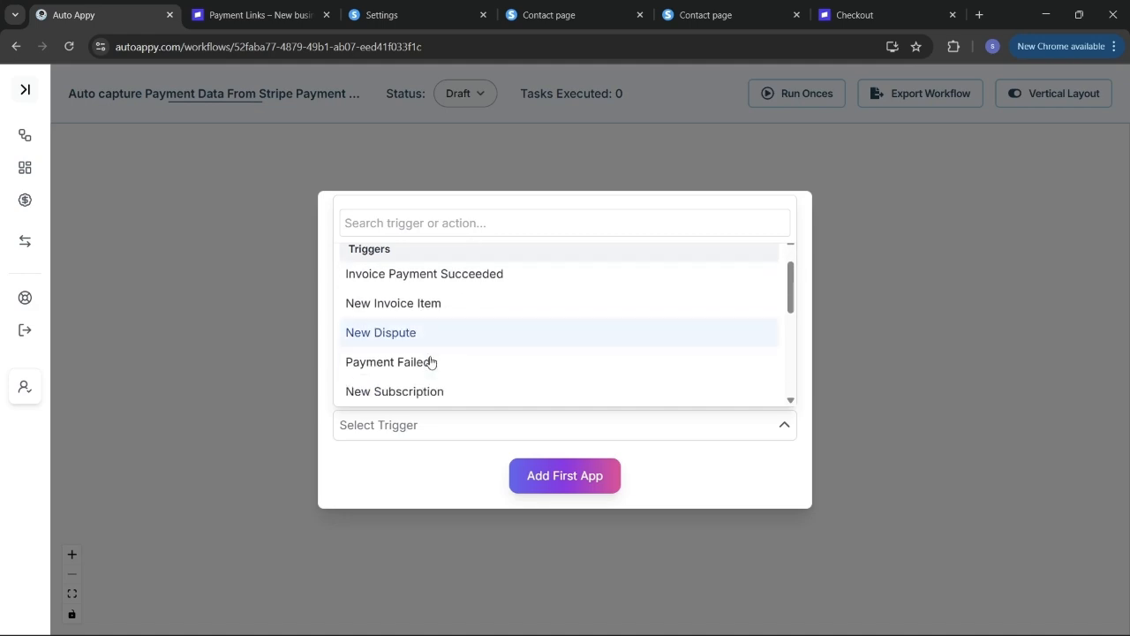
scroll(429, 362, "down", 2)
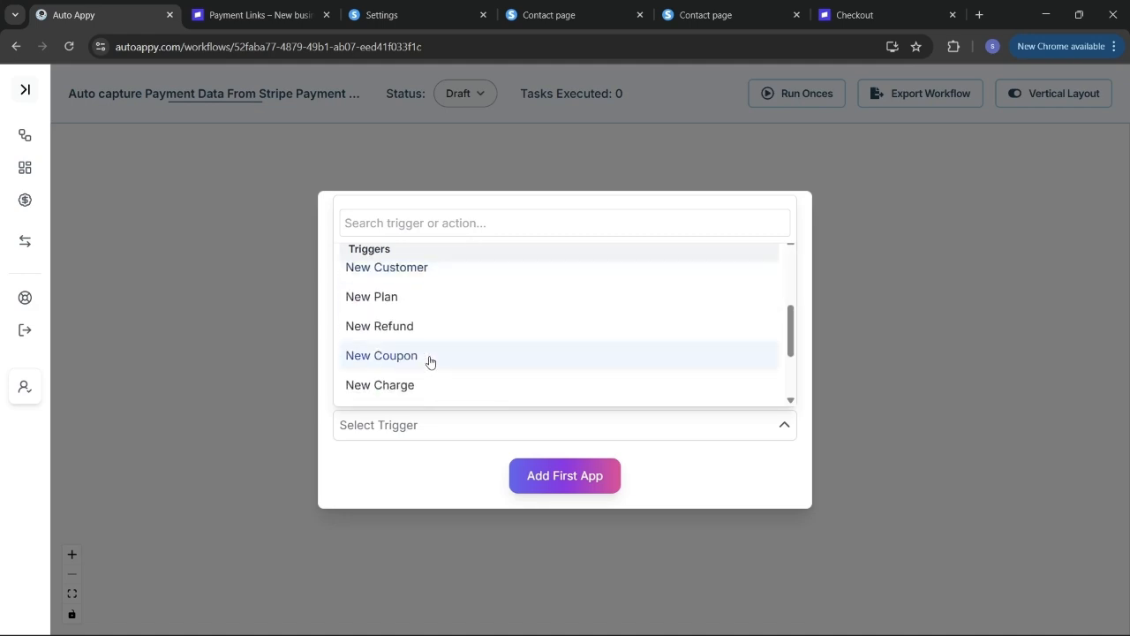
scroll(419, 361, "down", 1)
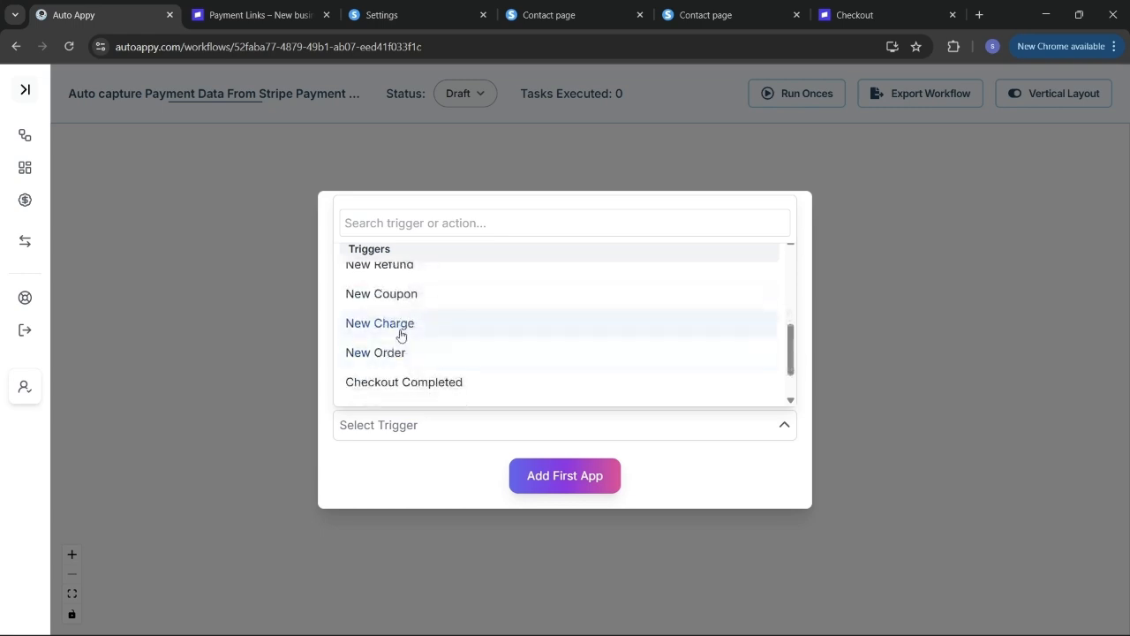
left_click(398, 330)
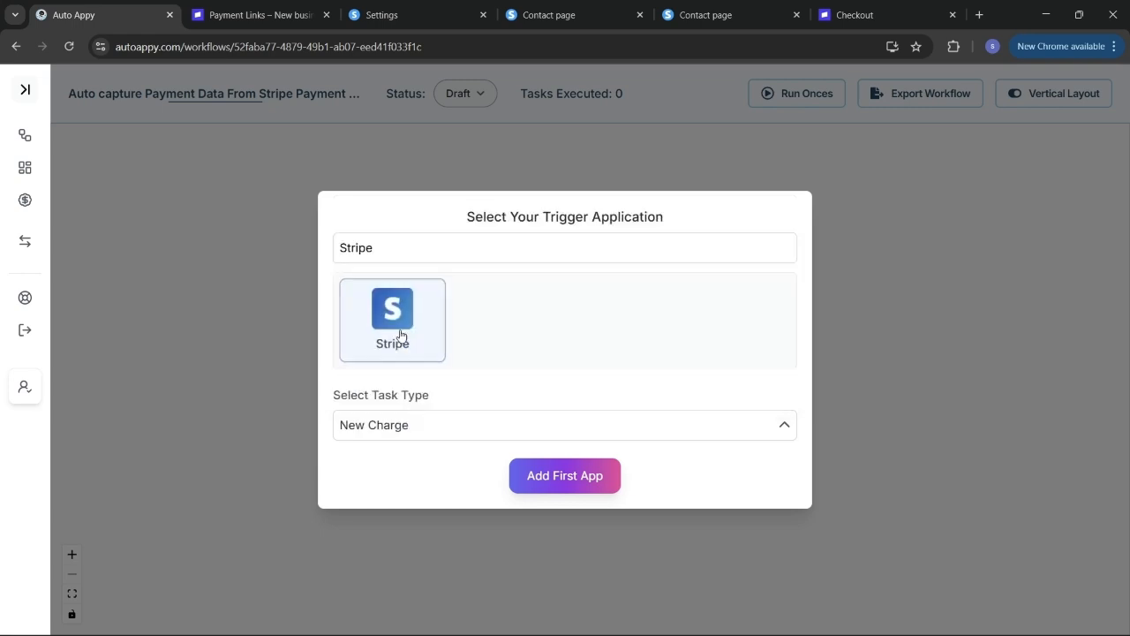
left_click(547, 485)
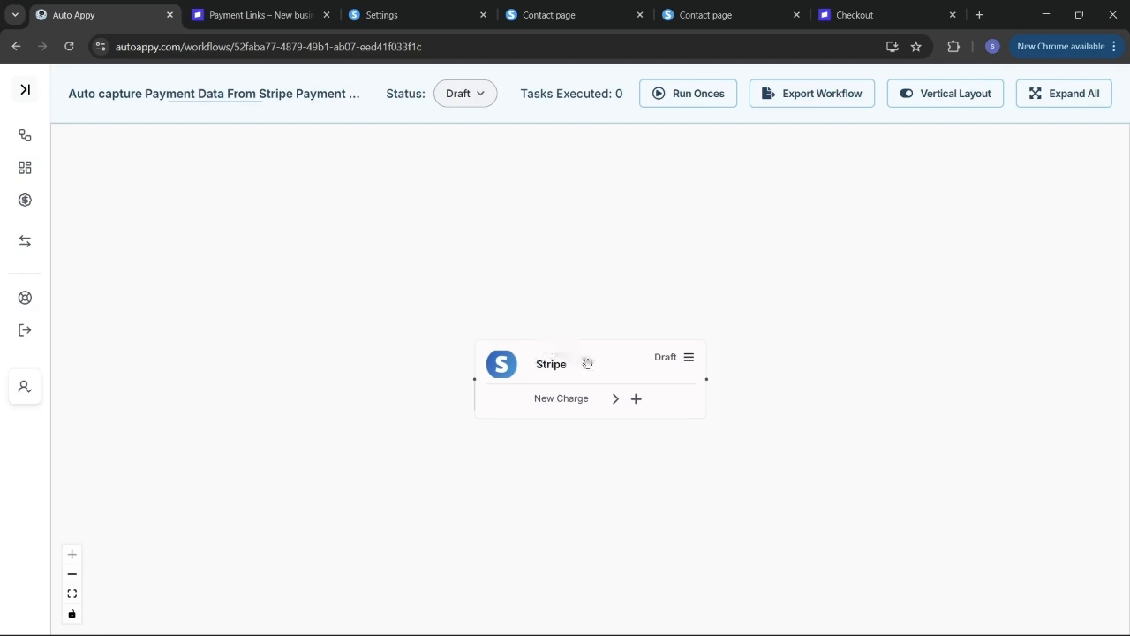
left_click_drag(588, 361, 448, 345)
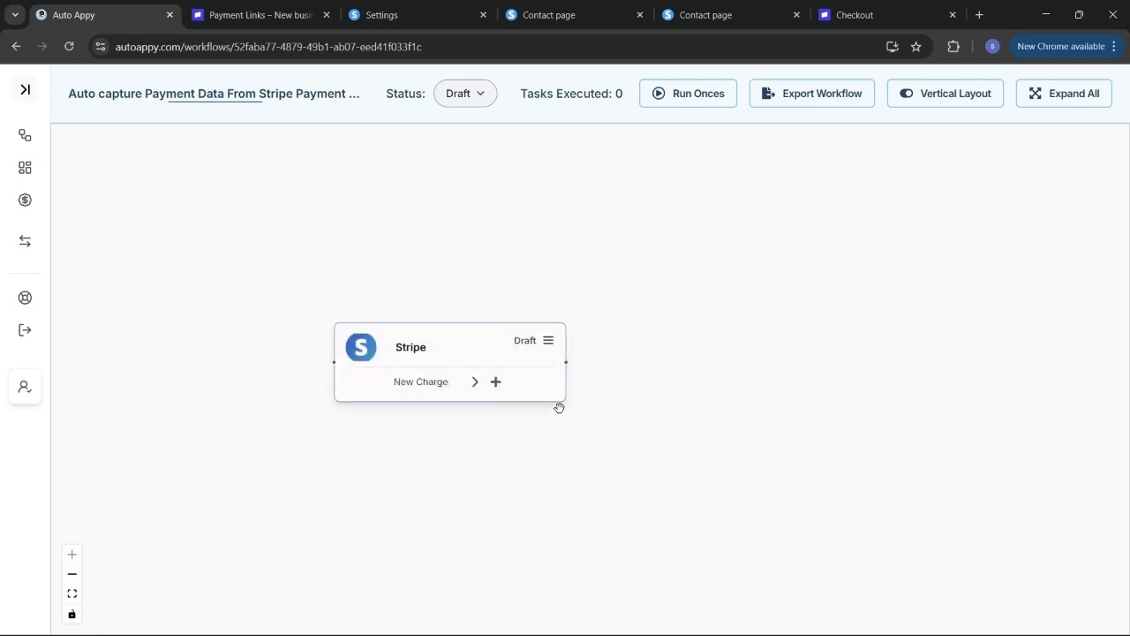
- Copy the Stripe node's webhook URL from its setup panel, then go to Stripe Payment Links
left_click(547, 341)
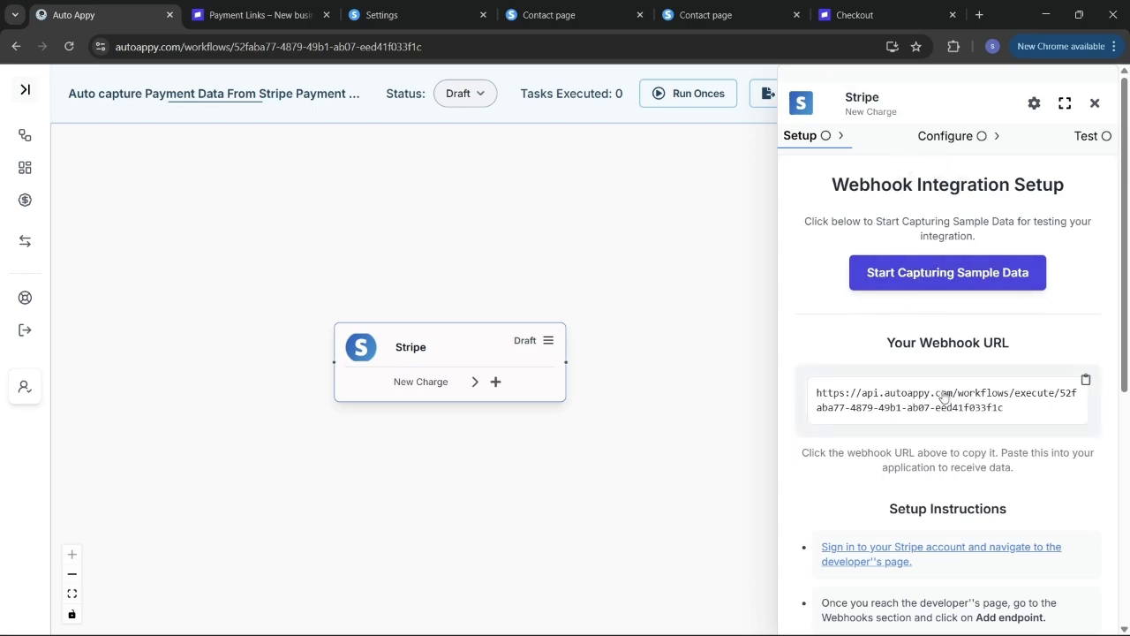
scroll(944, 395, "down", 1)
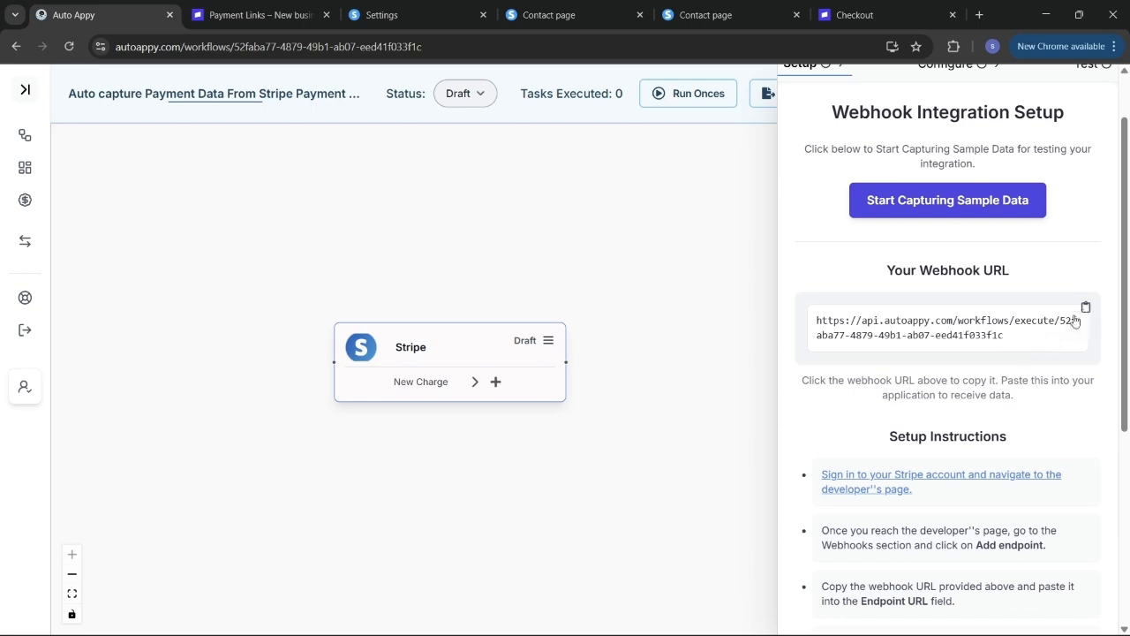
left_click(1074, 321)
scroll(933, 376, "down", 2)
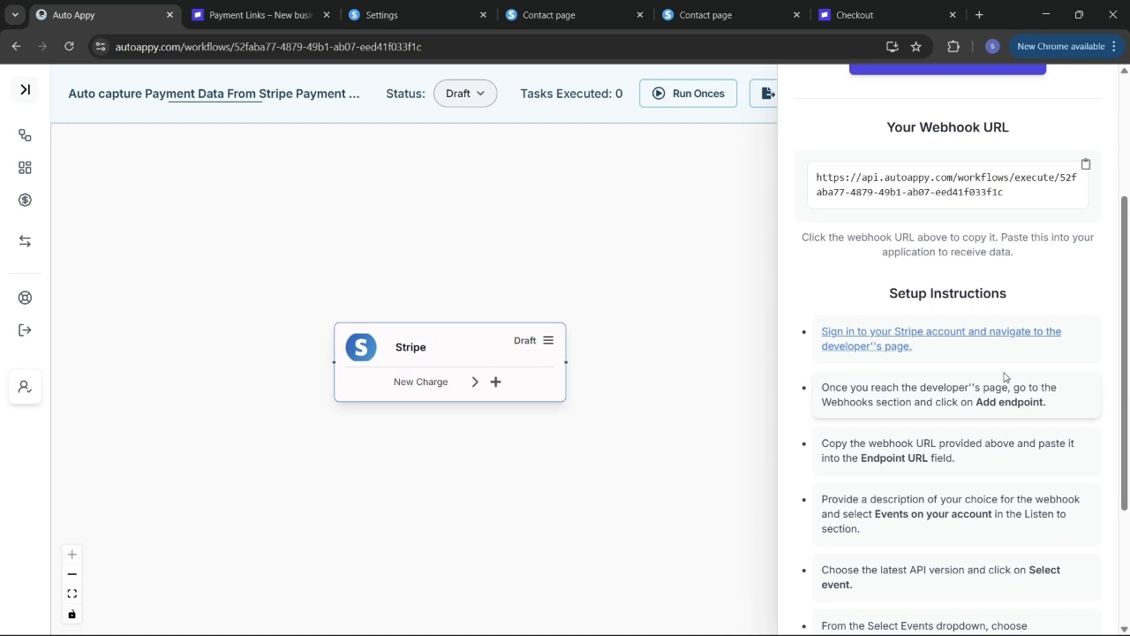
scroll(1004, 376, "down", 1)
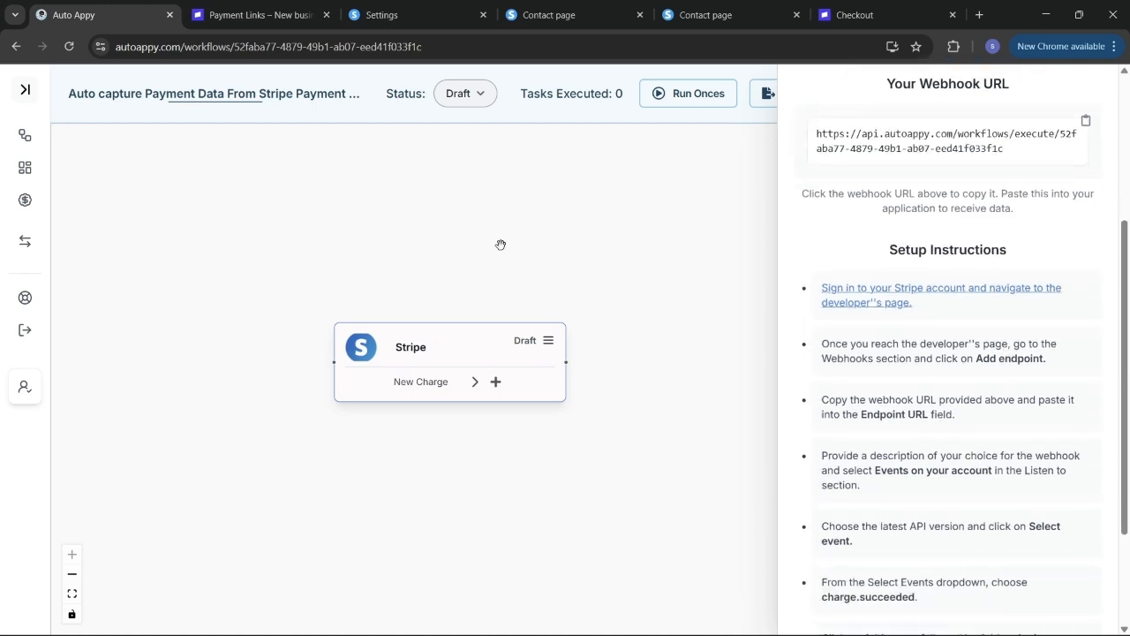
left_click(240, 18)
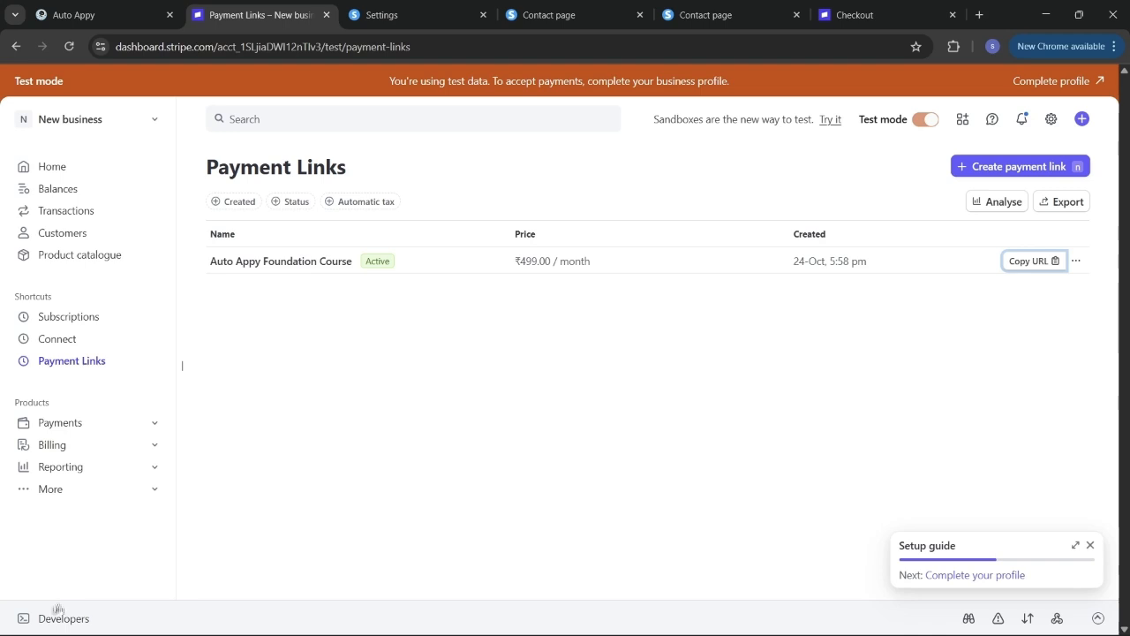
- Delete the fascinating-excellence destination from Stripe's Webhooks page
mouse_move(63, 619)
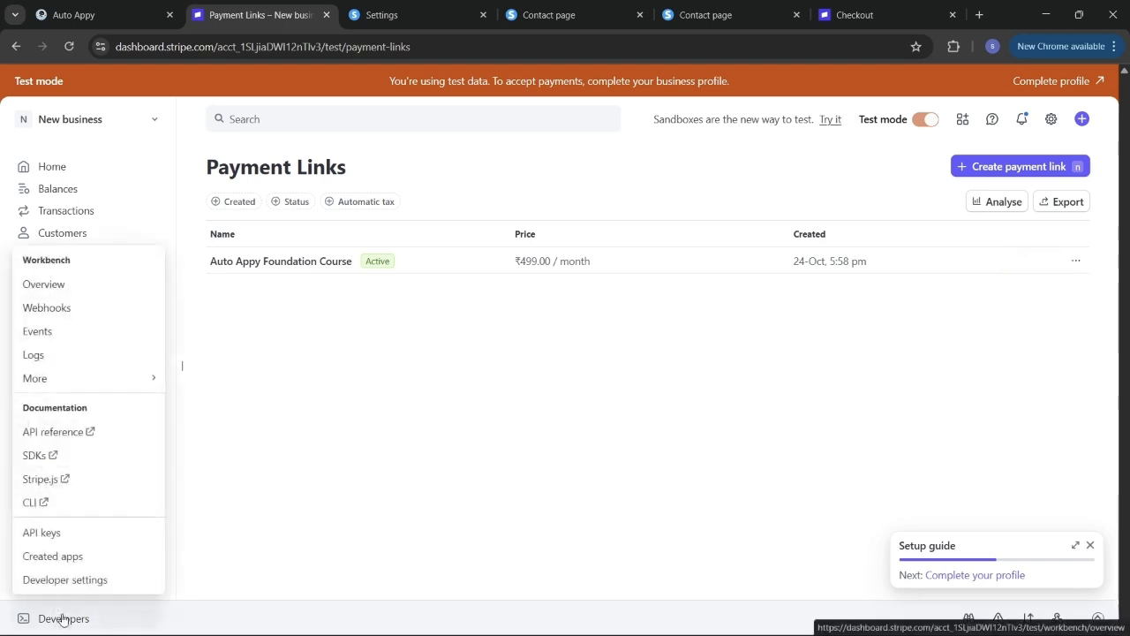
left_click(66, 318)
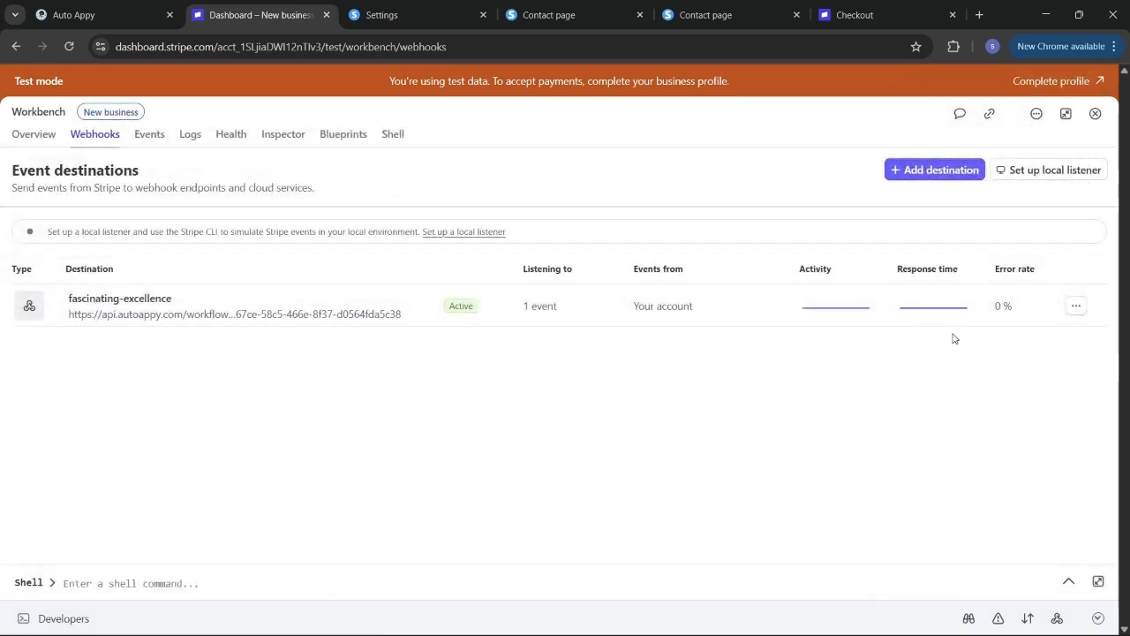
left_click(1071, 307)
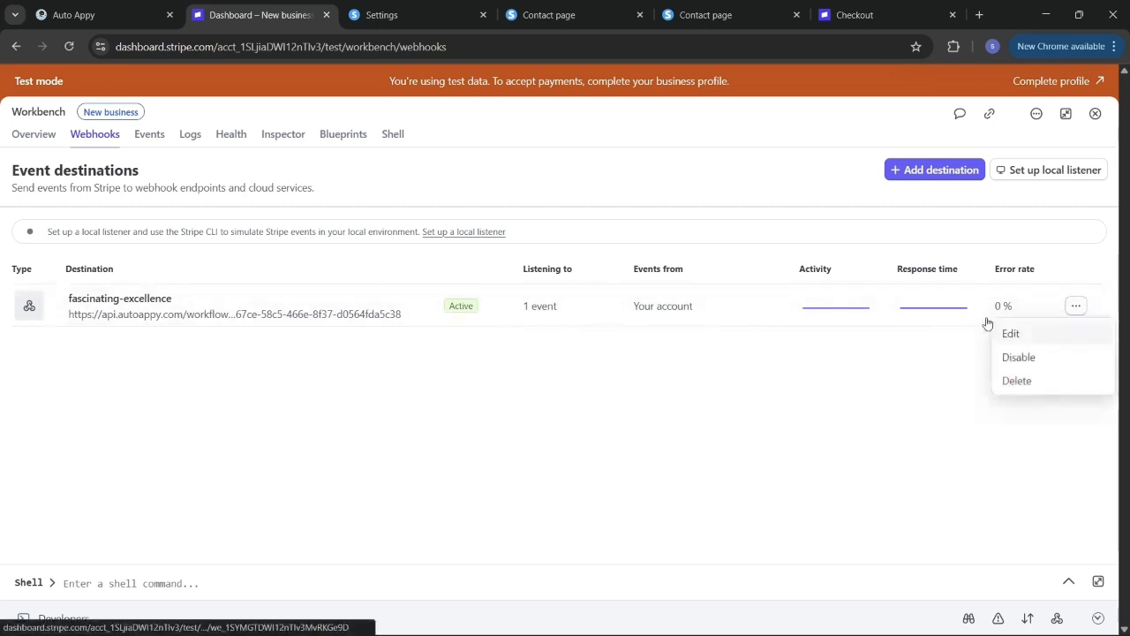
left_click(1008, 382)
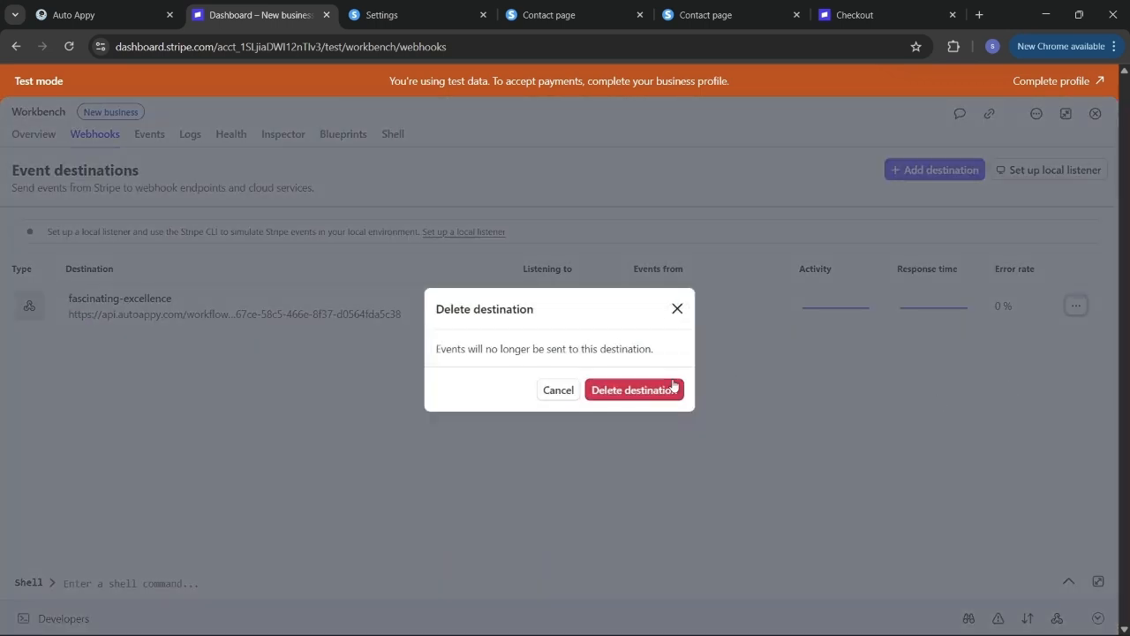
left_click(673, 385)
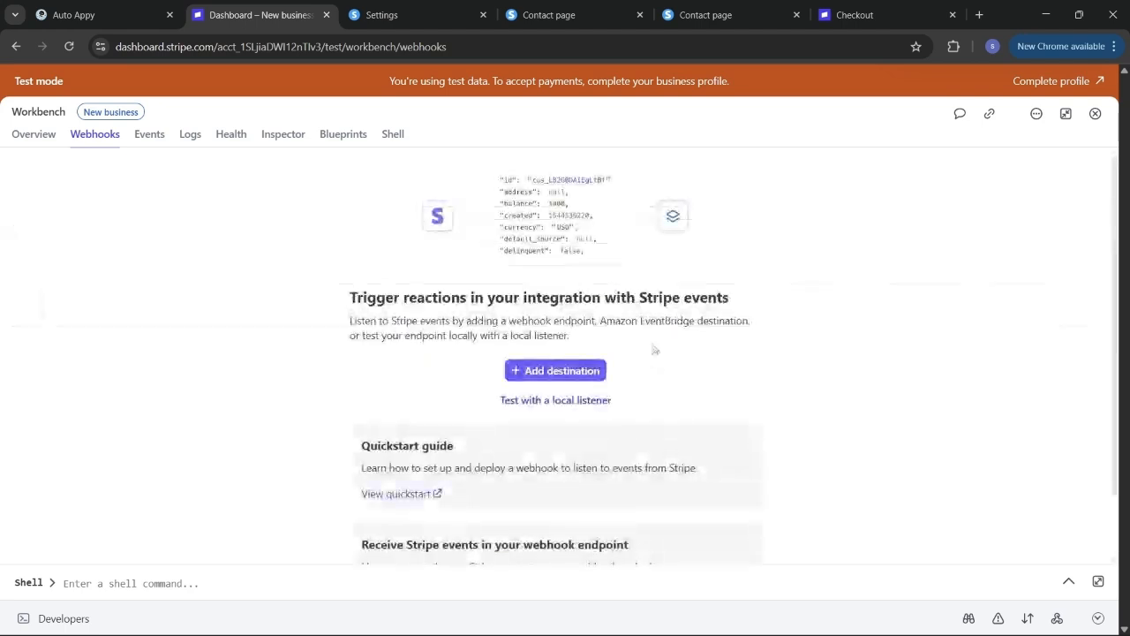
scroll(724, 384, "down", 1)
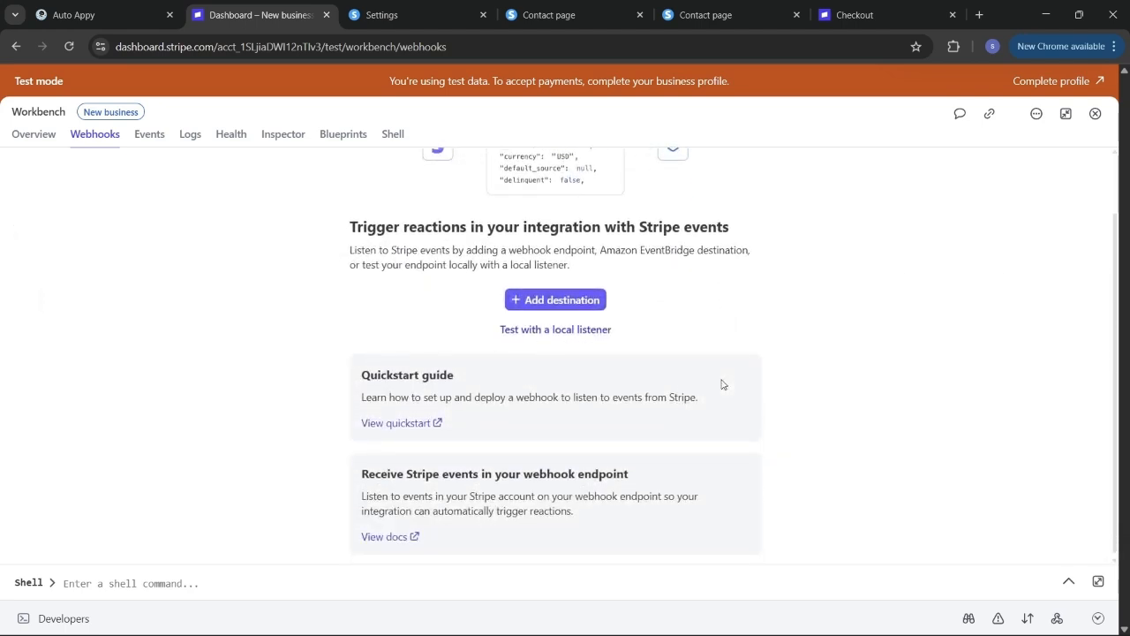
- Add a destination for the charge.succeeded event using the Webhook endpoint type
left_click(566, 300)
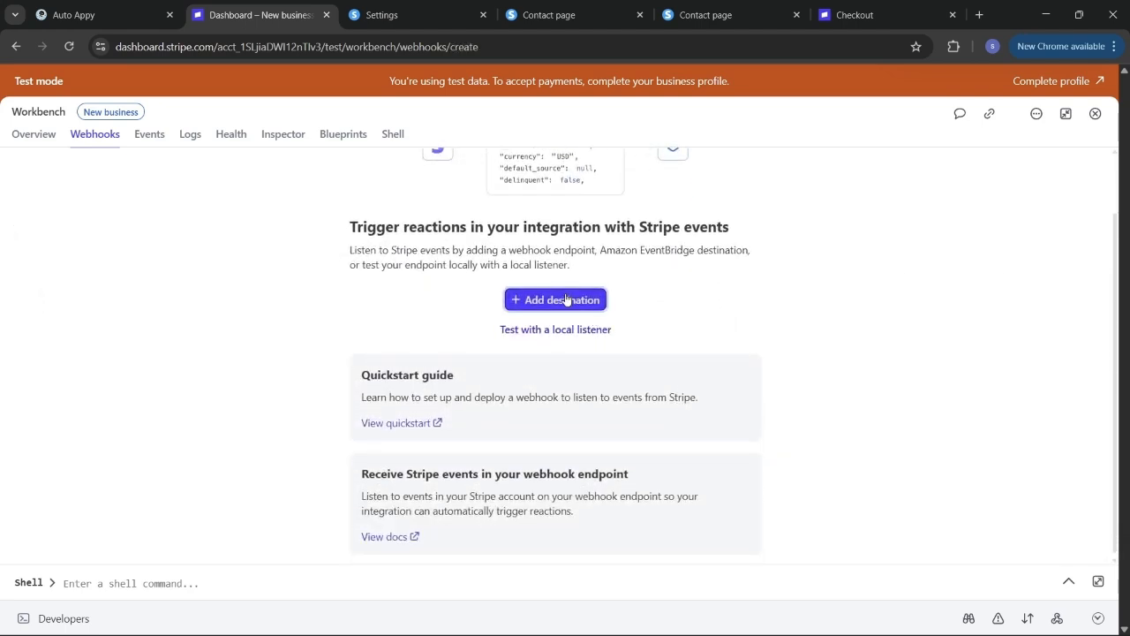
scroll(498, 413, "down", 2)
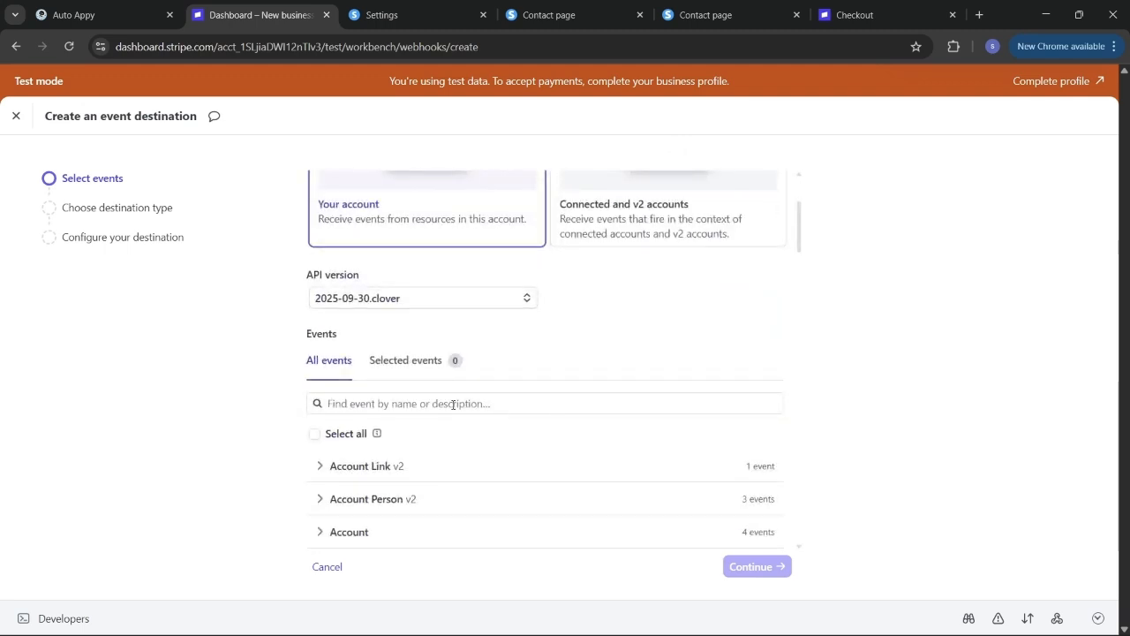
type("char")
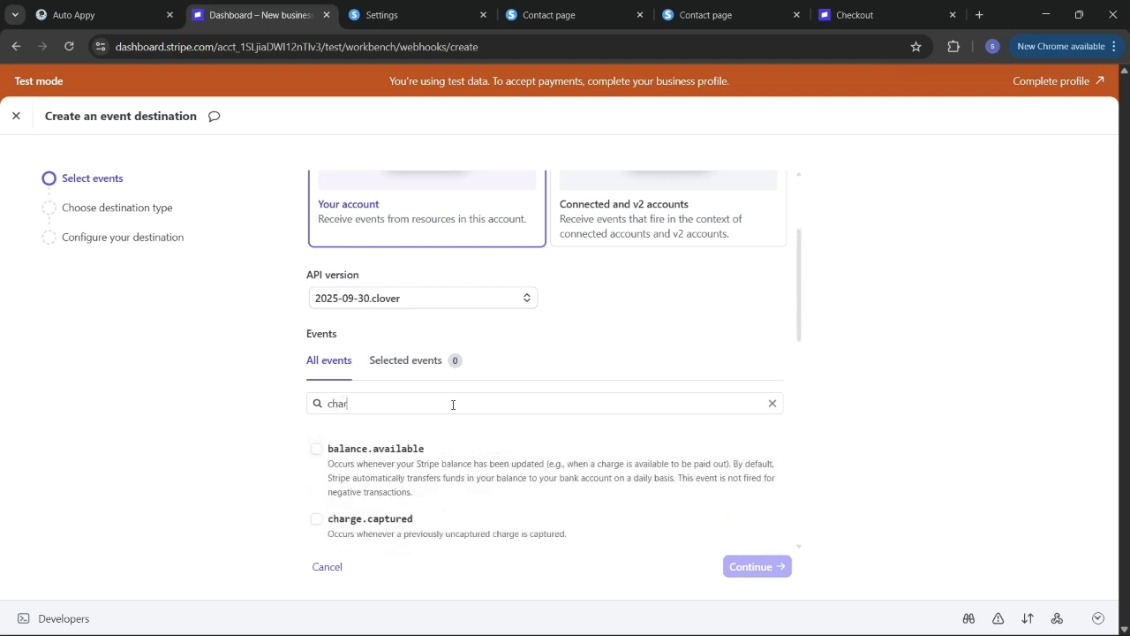
key("BackSpace")
key("BackSpace")
type("cha")
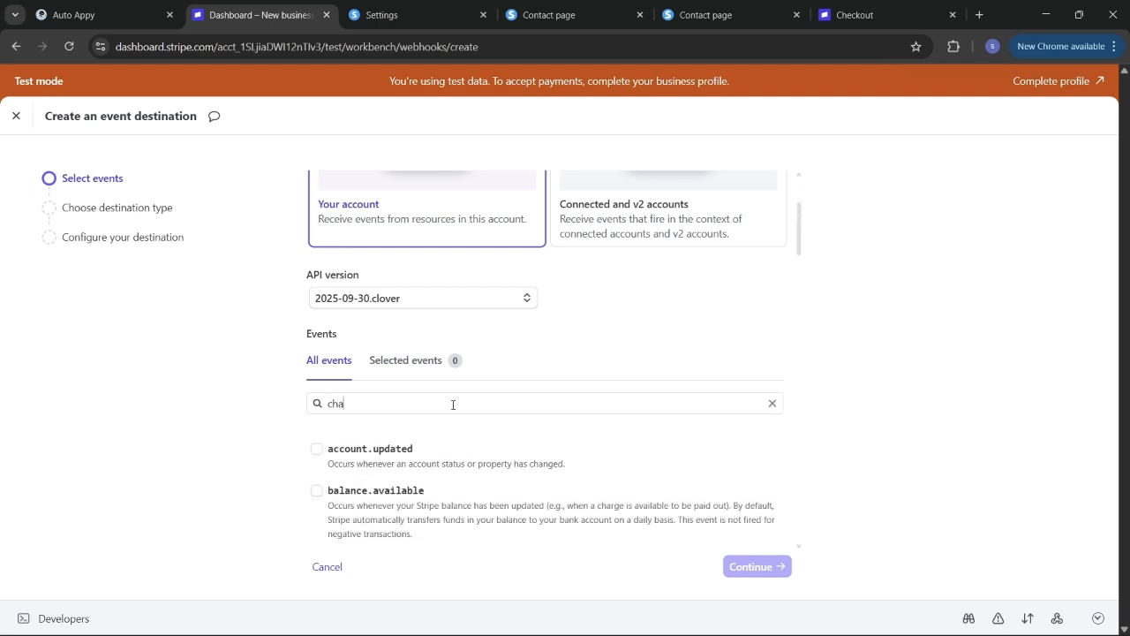
type("rg")
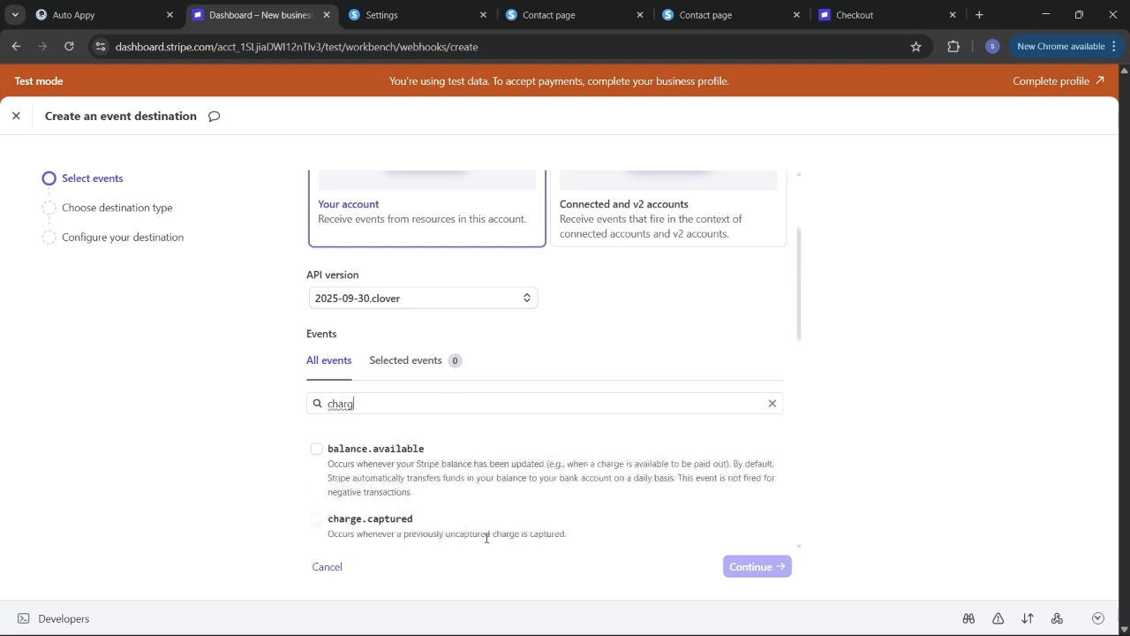
type("e")
scroll(459, 504, "down", 4)
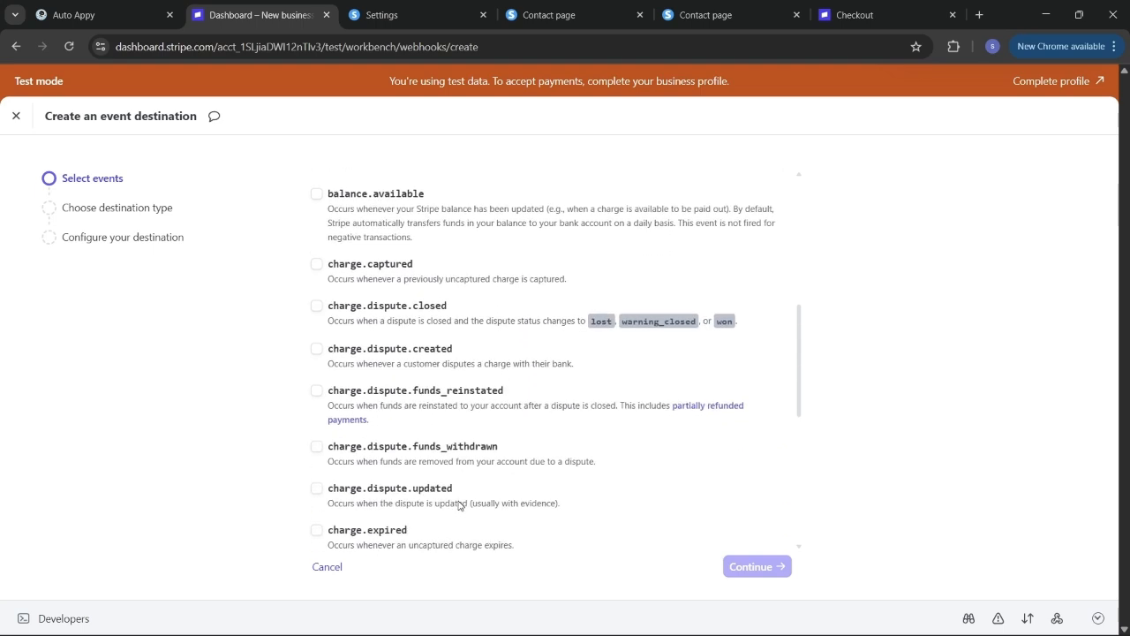
scroll(459, 505, "down", 4)
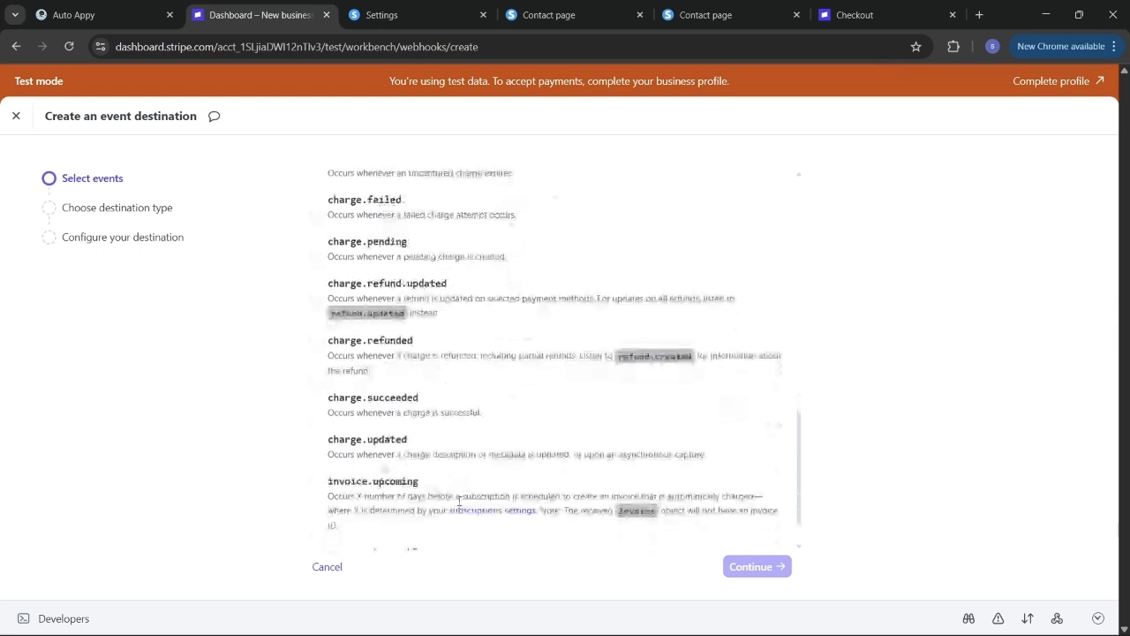
left_click(317, 398)
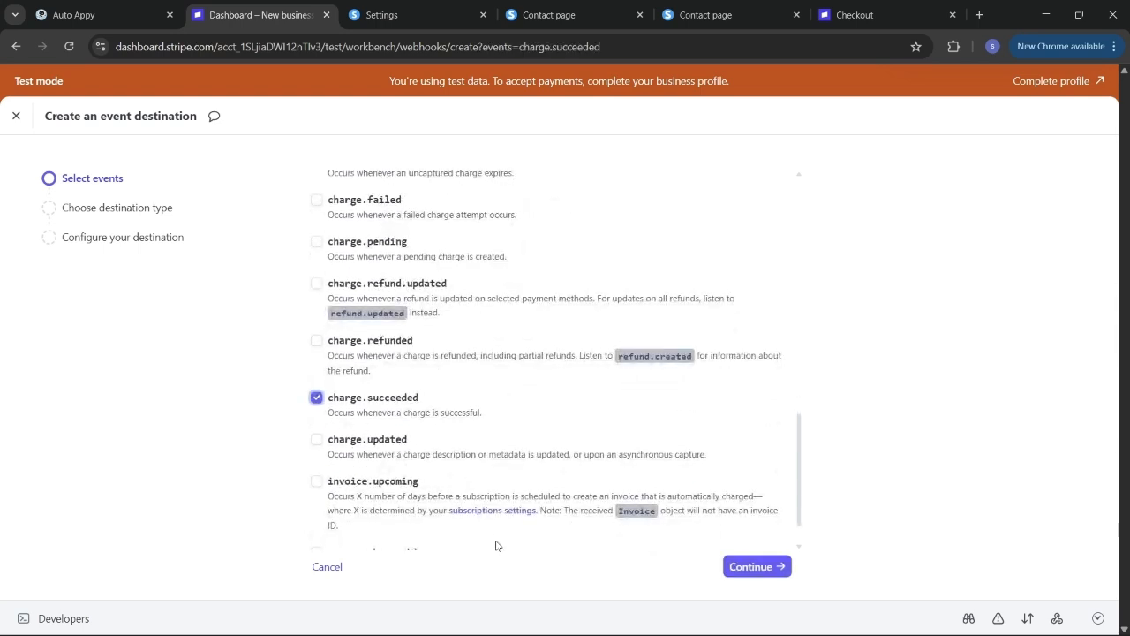
left_click(764, 567)
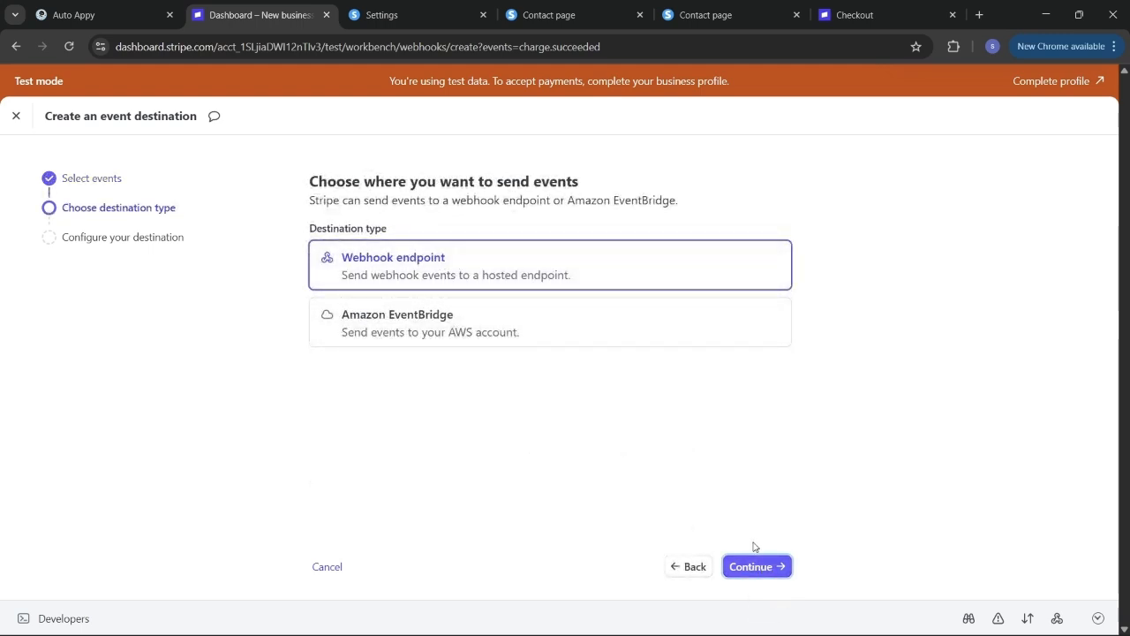
left_click(772, 568)
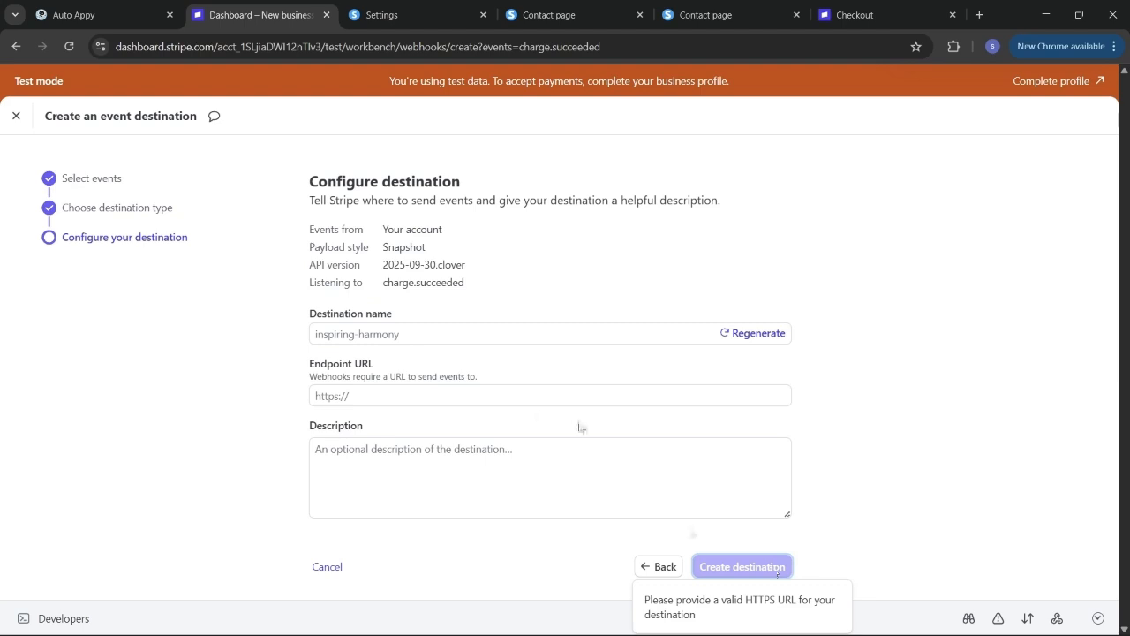
- Paste the Auto Appy webhook URL, add description 'this Webhook Will Store User Parchase Data', and create the destination
left_click(447, 403)
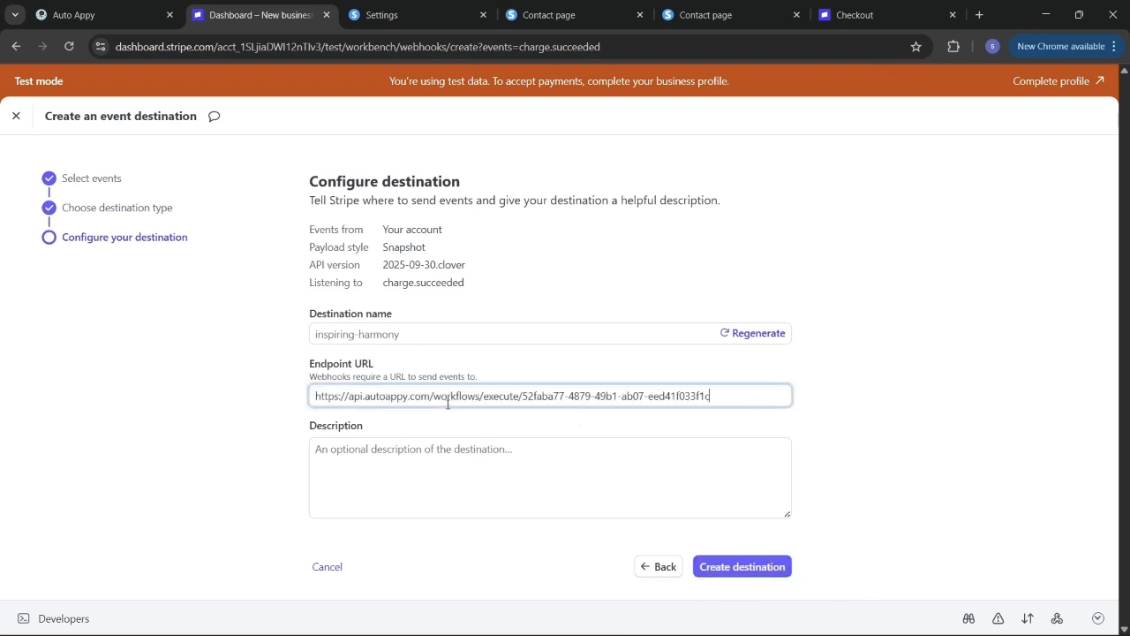
left_click(518, 475)
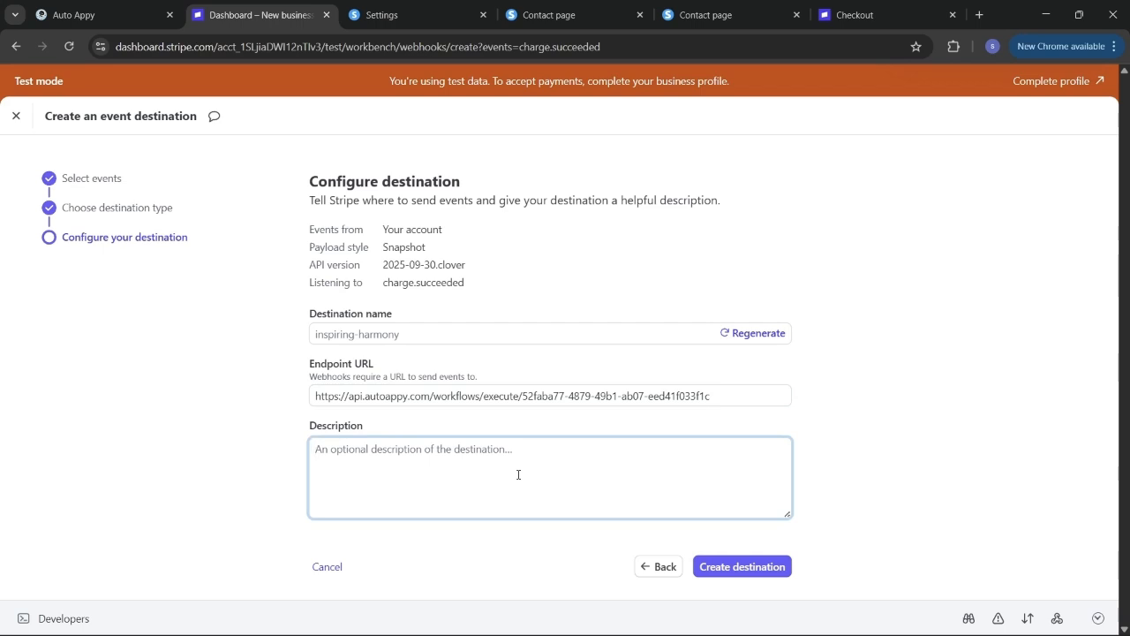
type("this Webhook Will")
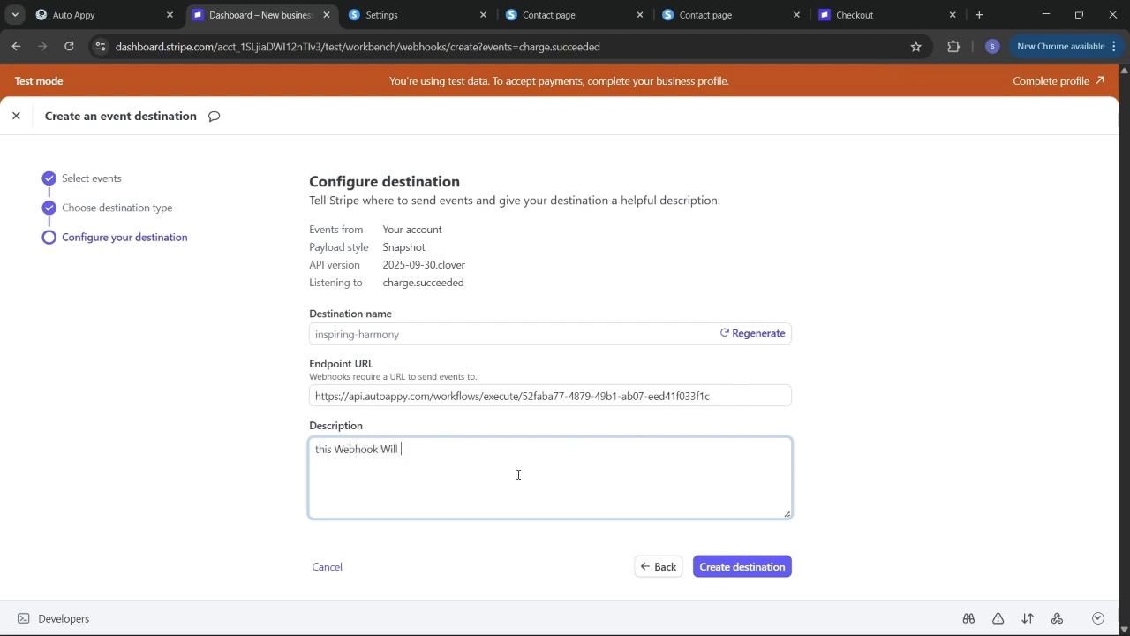
type(" Store User Pa")
type("rchase Data")
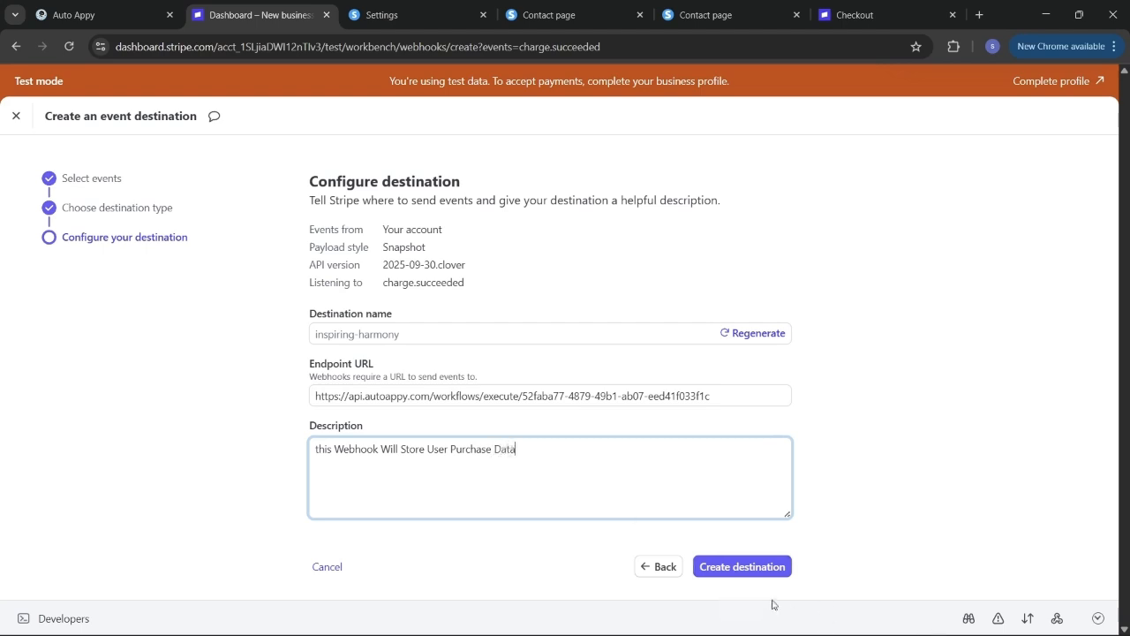
left_click(716, 572)
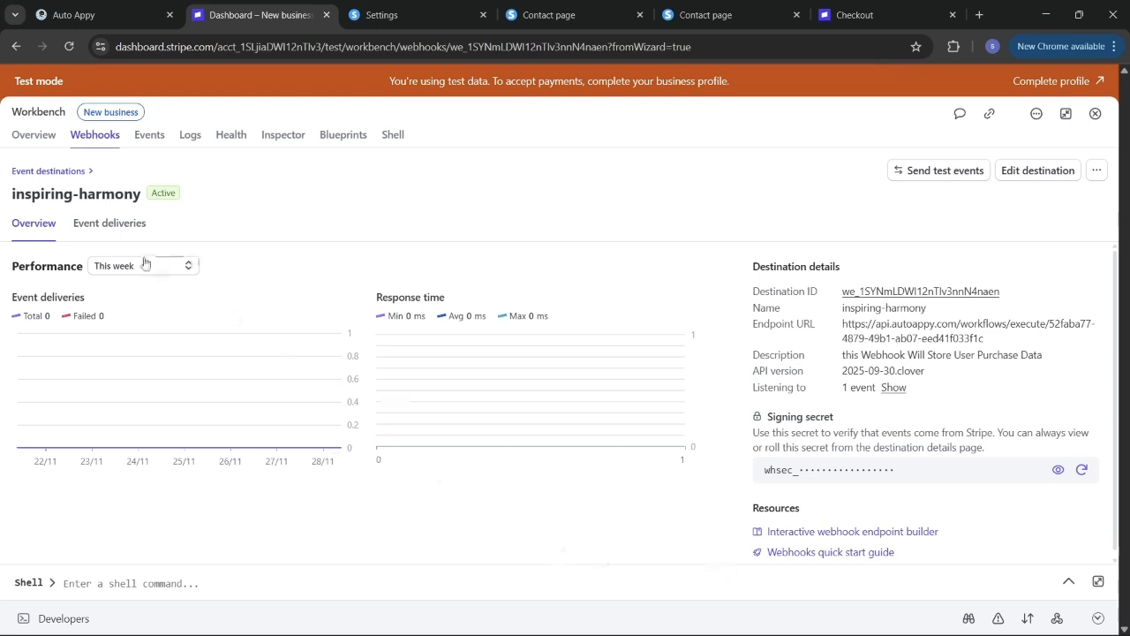
- Return to Event destinations and open the inspiring-harmony destination's details
left_click(42, 172)
left_click(42, 172)
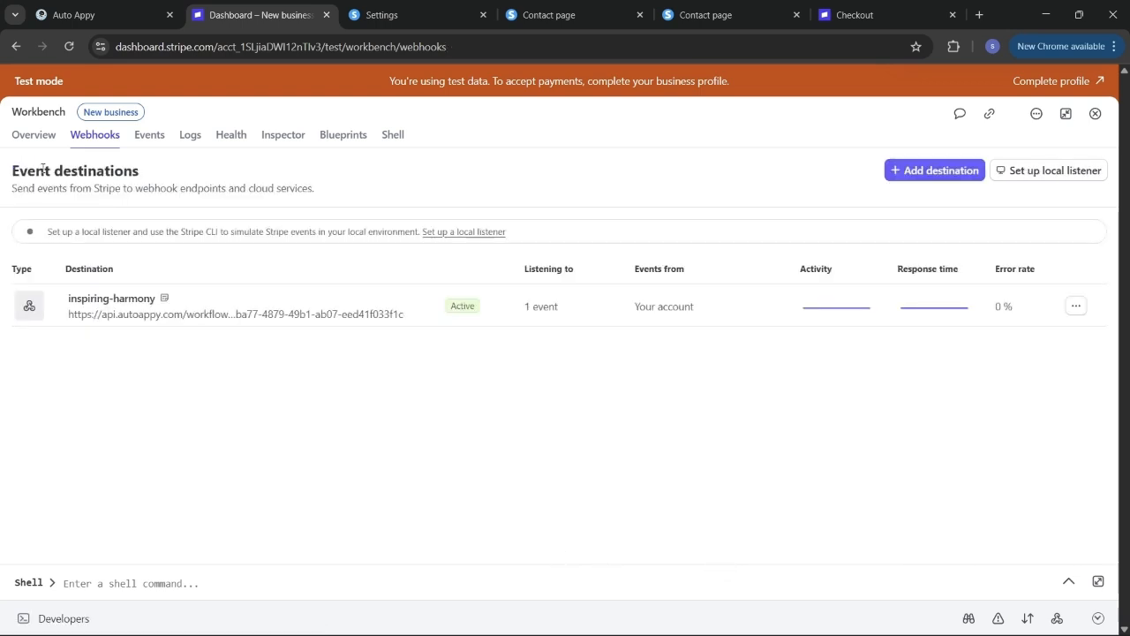
left_click(469, 305)
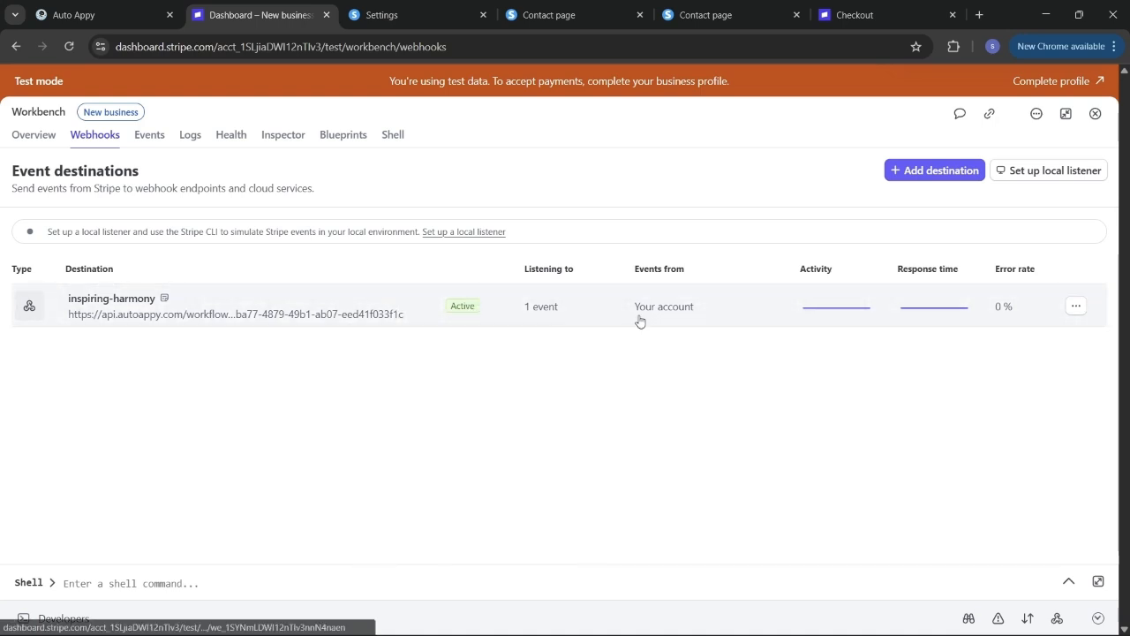
- Close the Workbench, start capturing Stripe sample data in Auto Appy, and return to Payment Links
left_click(1093, 116)
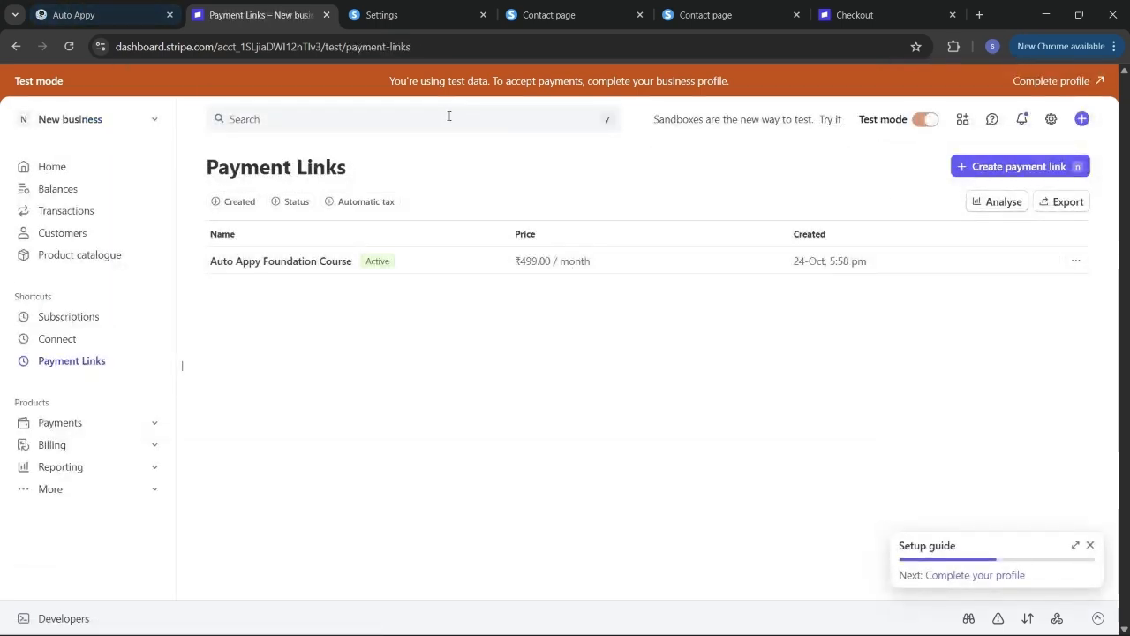
left_click(88, 14)
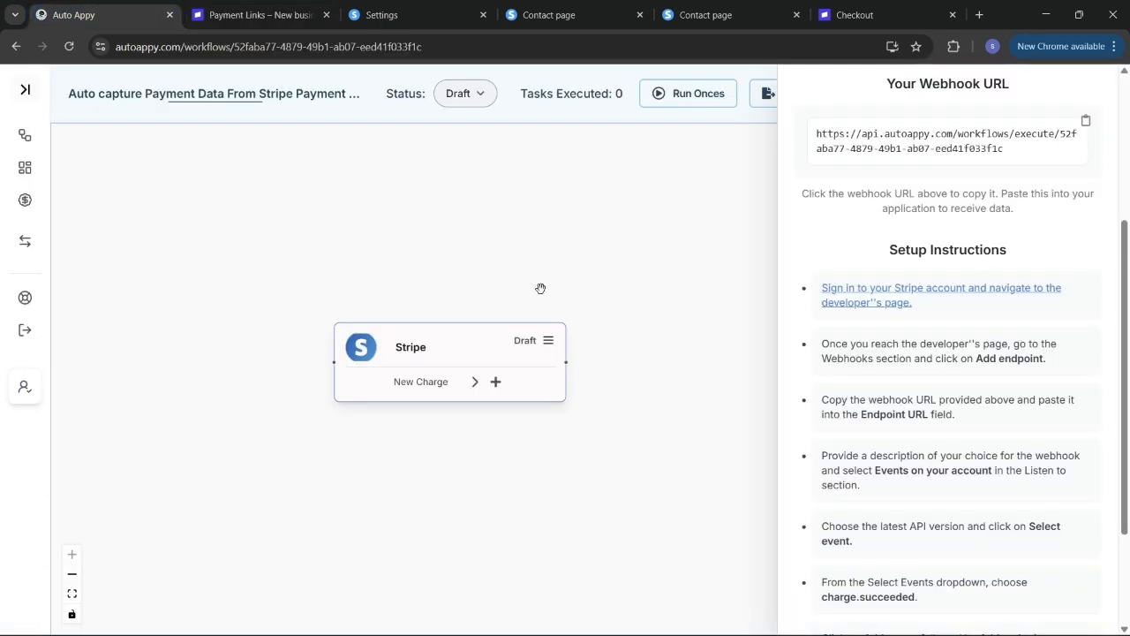
scroll(1015, 279, "up", 3)
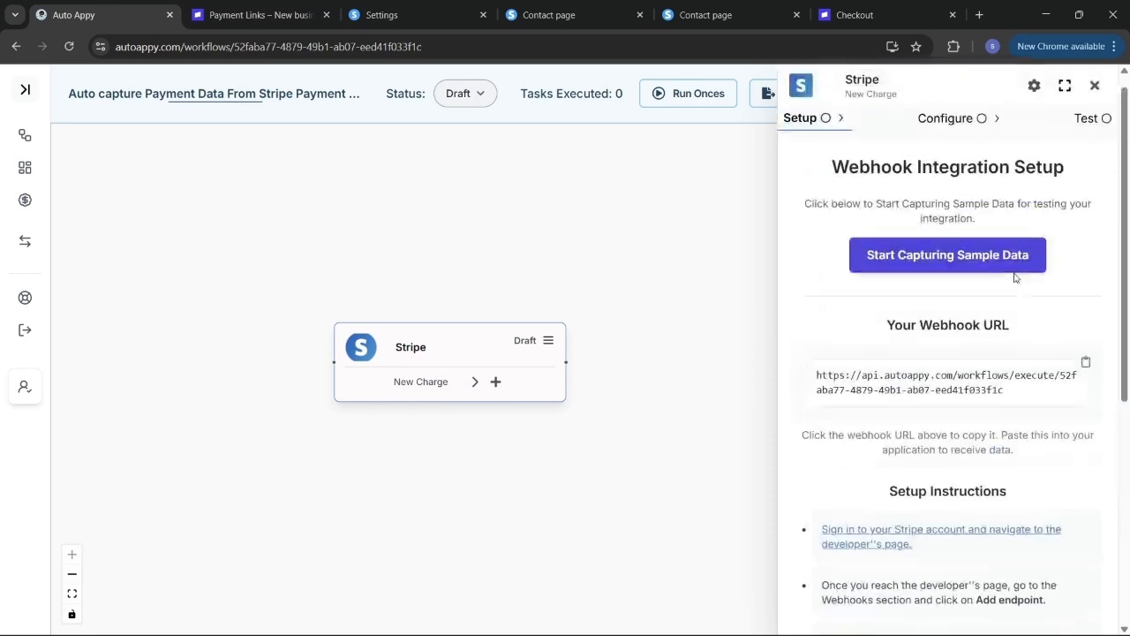
left_click(924, 263)
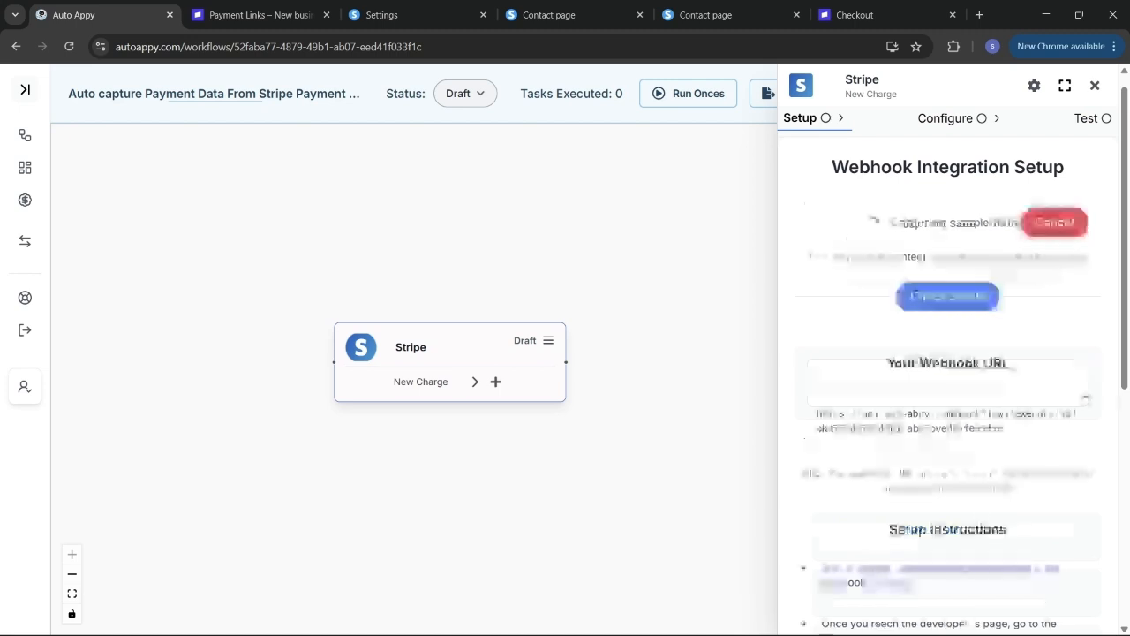
left_click(258, 15)
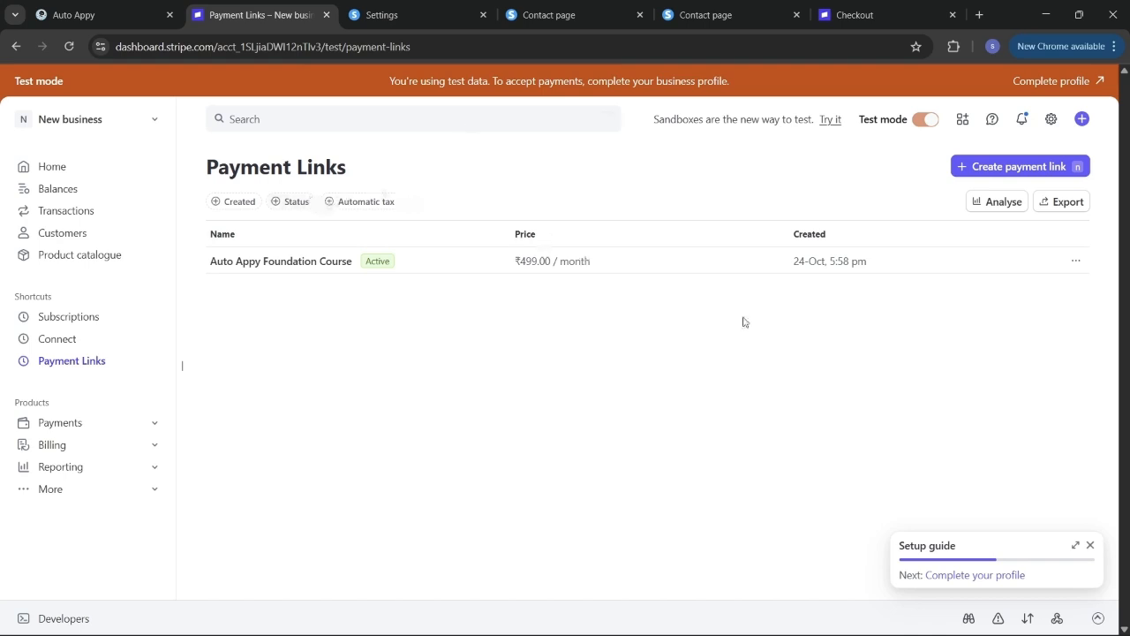
- Copy the payment link URL and open its checkout in a fresh tab, replacing the old one
left_click(1020, 261)
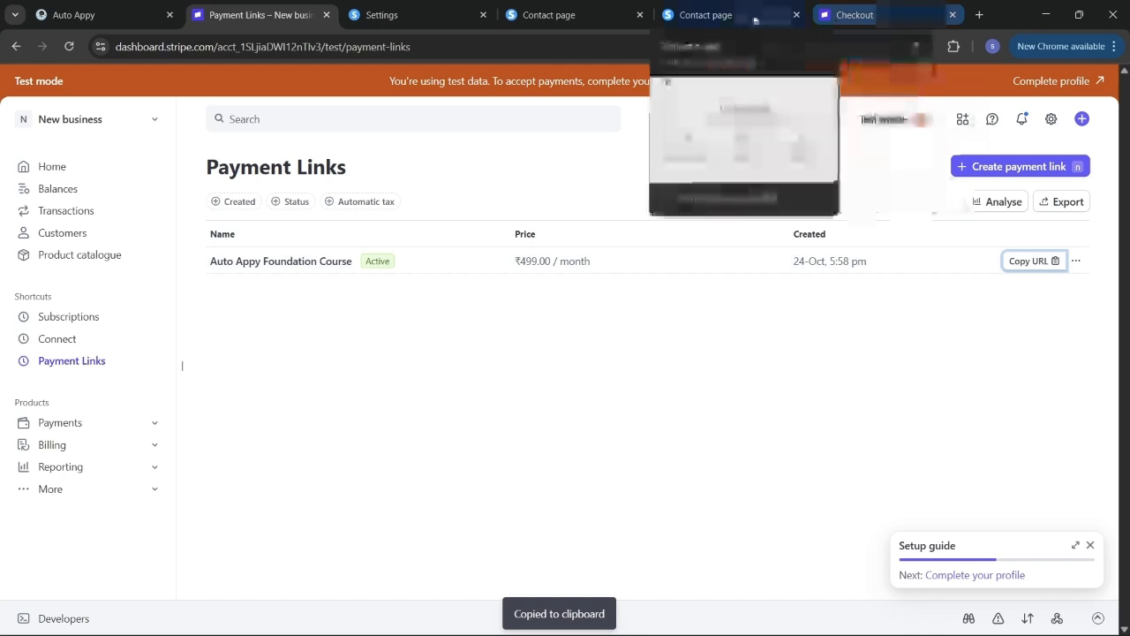
left_click(953, 15)
key("ctrl+t")
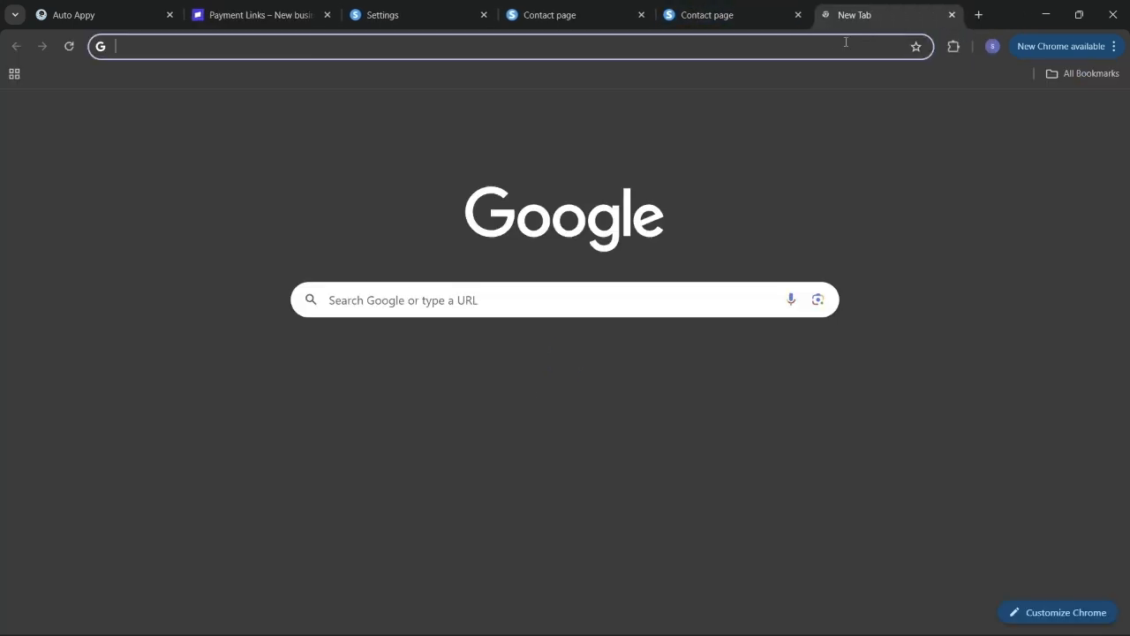
left_click(830, 43)
key("ctrl+v")
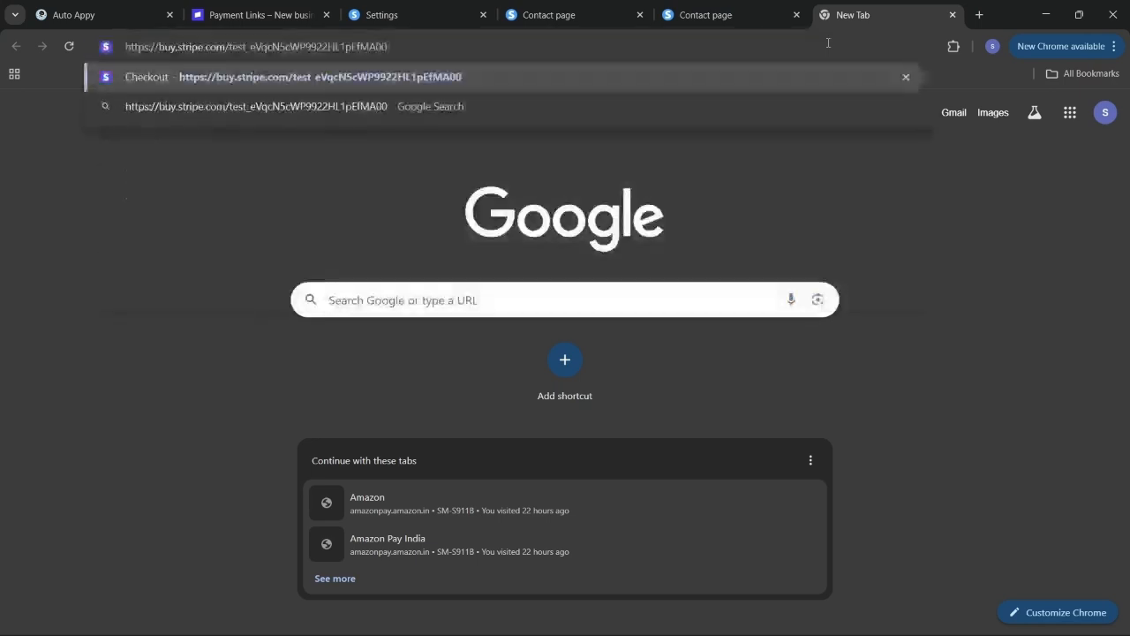
key("Return")
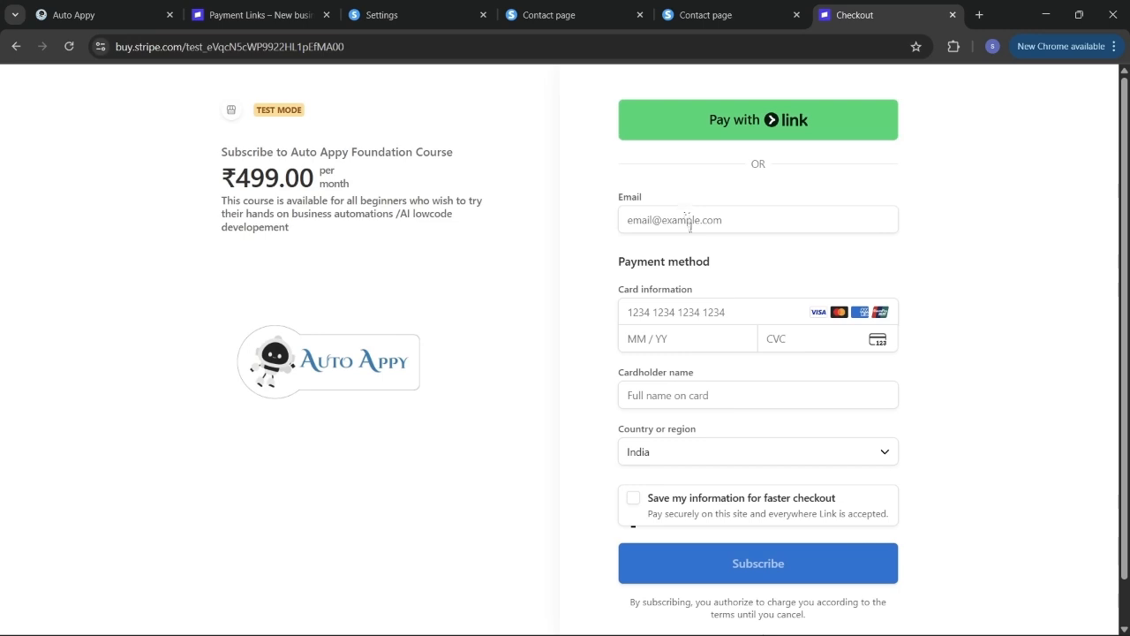
- Autofill the saved customer email and test Visa card, then go back to Payment Links
left_click(693, 226)
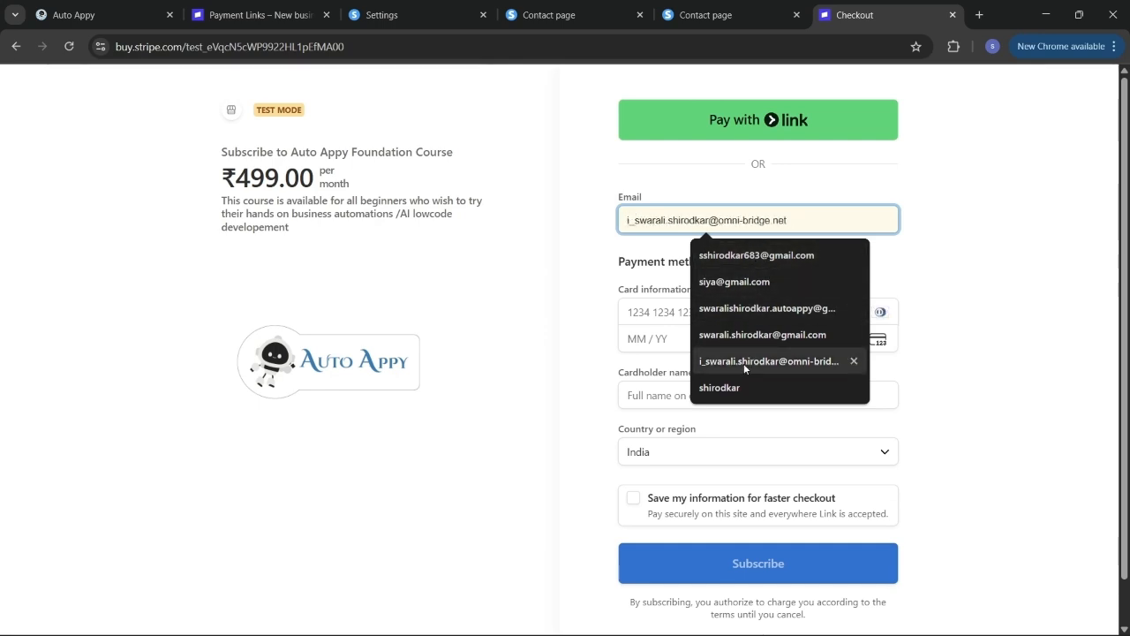
left_click(752, 255)
left_click(715, 311)
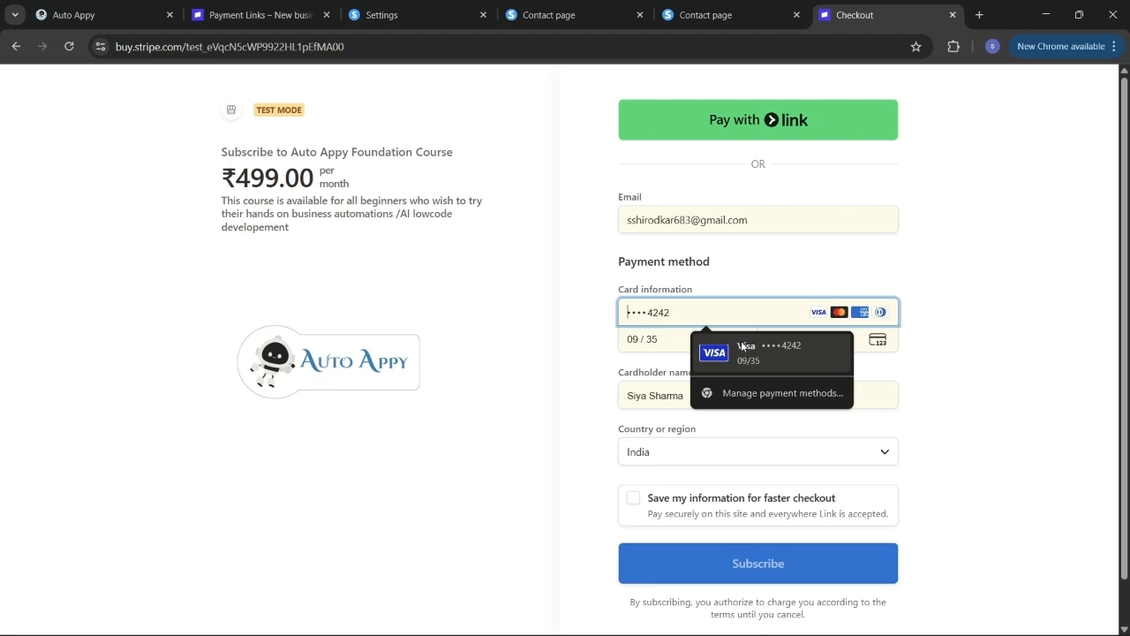
left_click(742, 346)
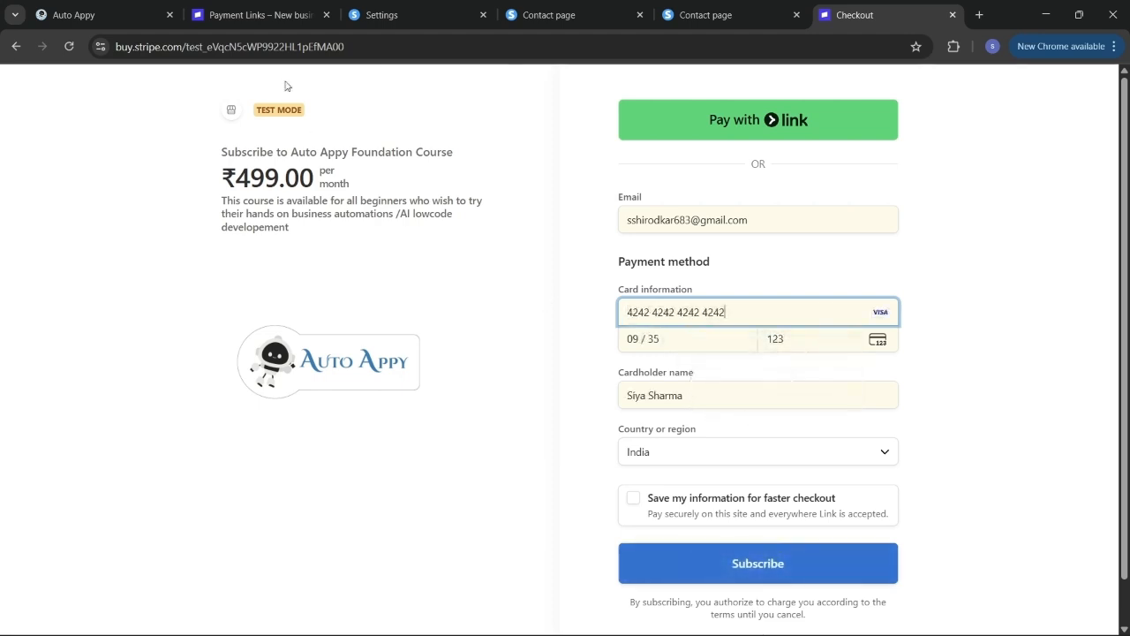
left_click(234, 18)
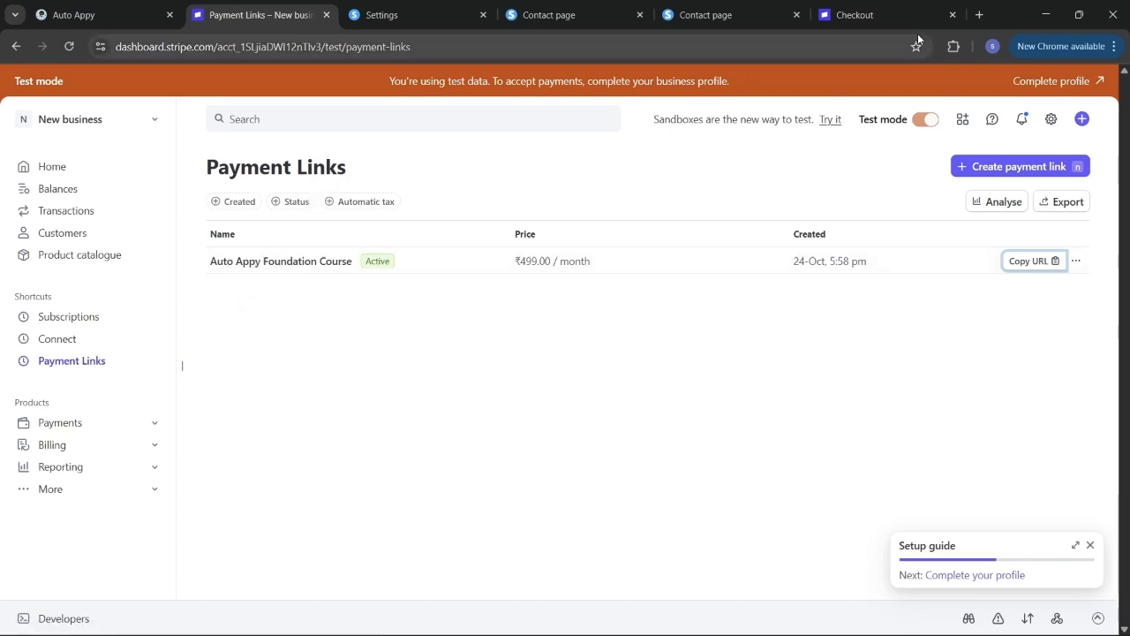
left_click(977, 13)
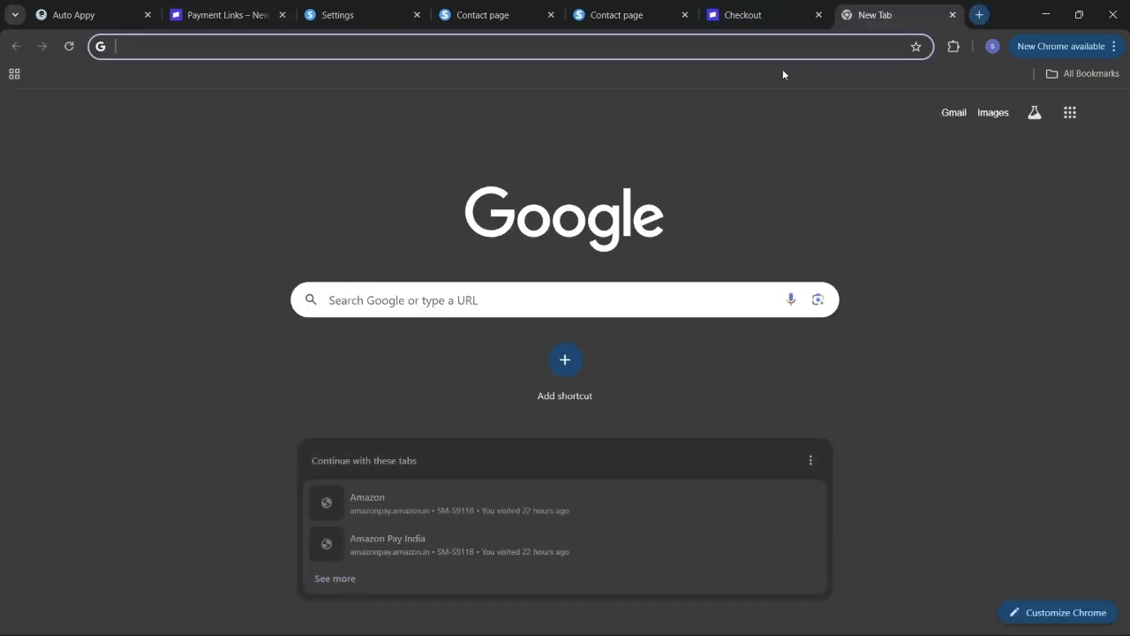
left_click(734, 47)
type("stri")
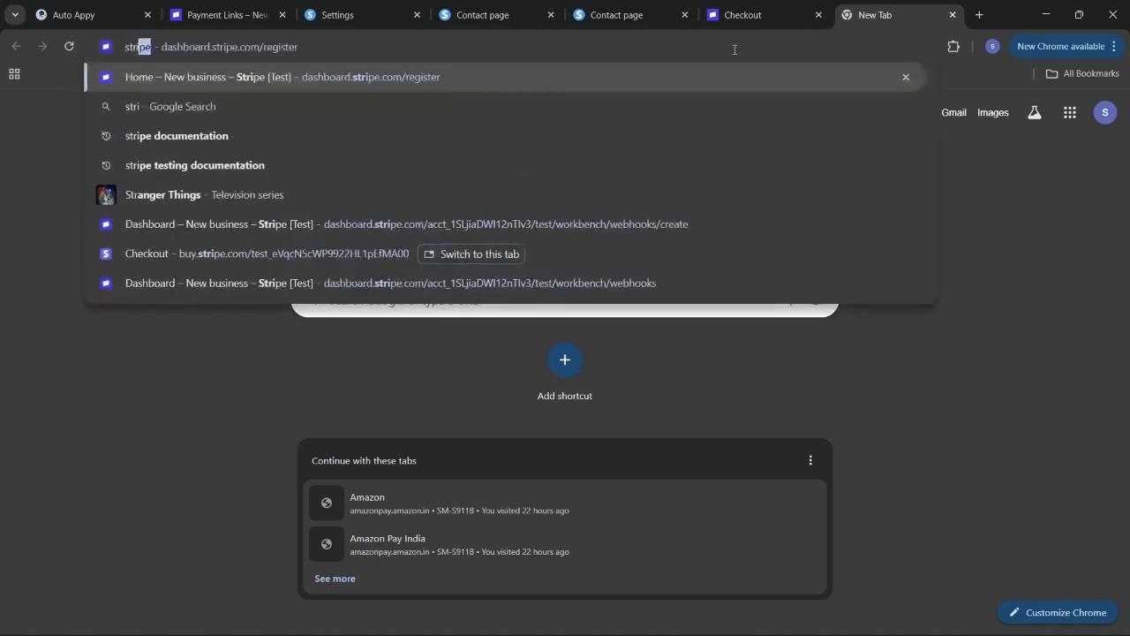
type("pe docu")
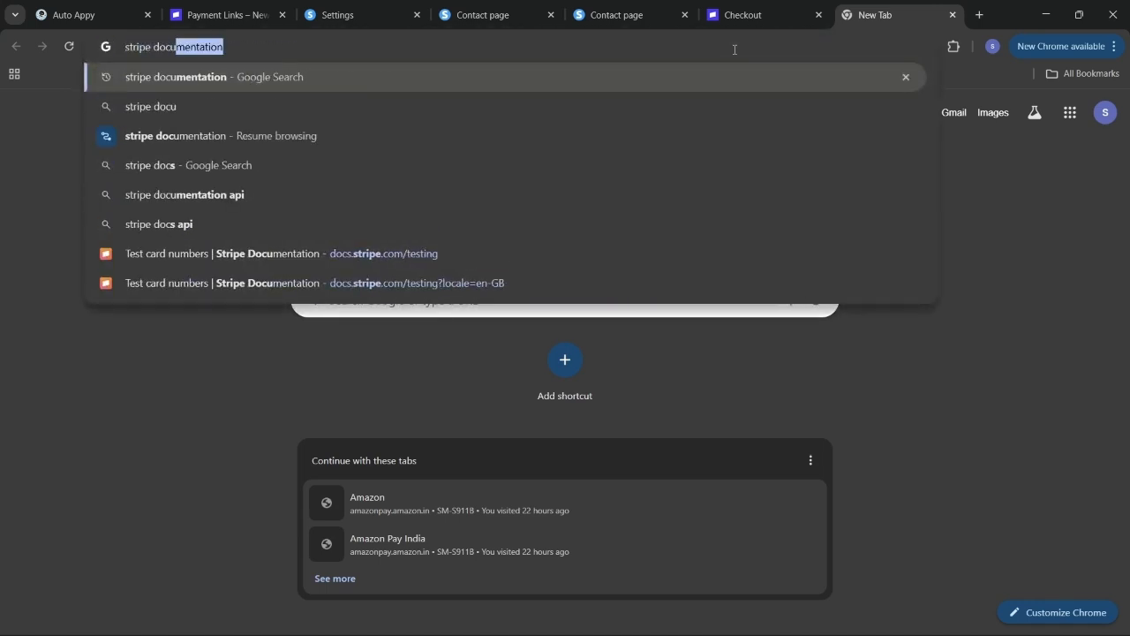
type("mentatio")
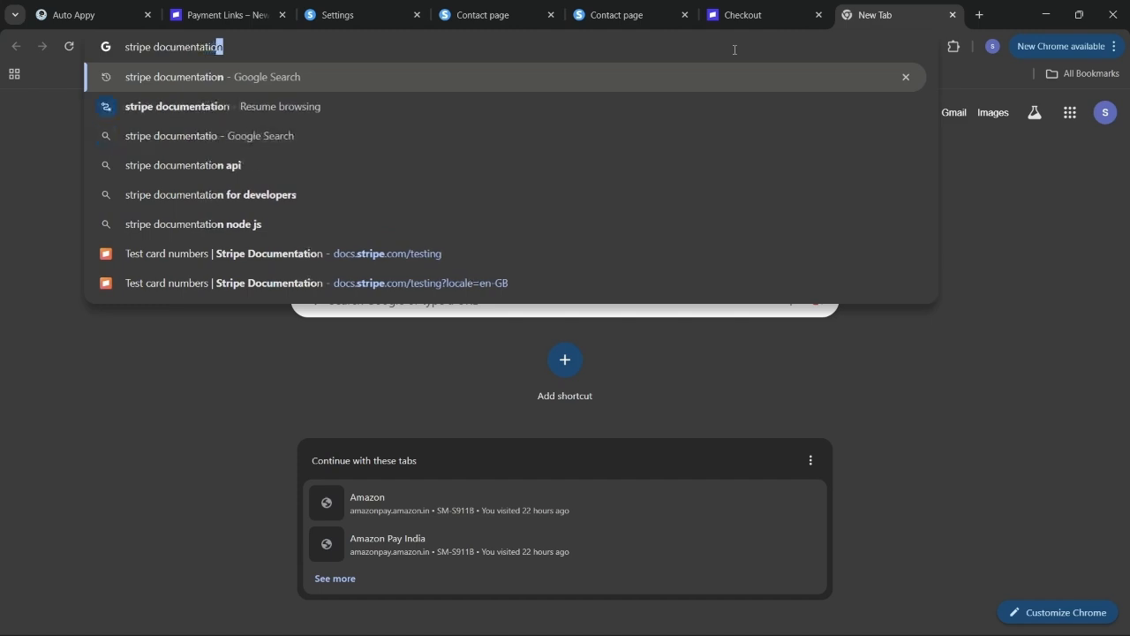
left_click(432, 260)
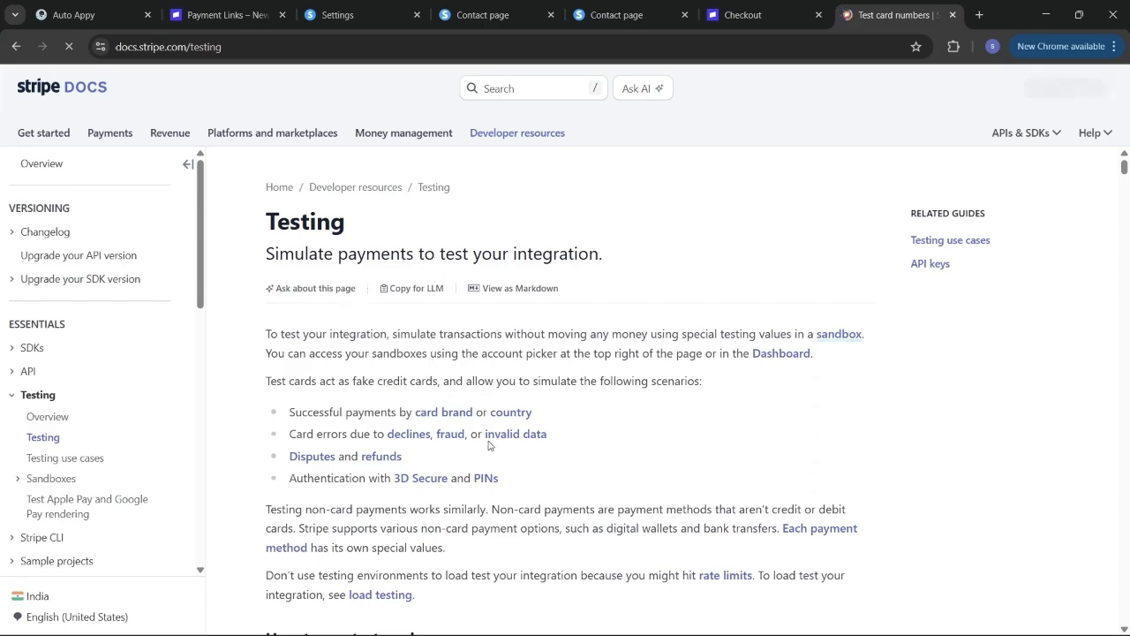
scroll(489, 444, "down", 10)
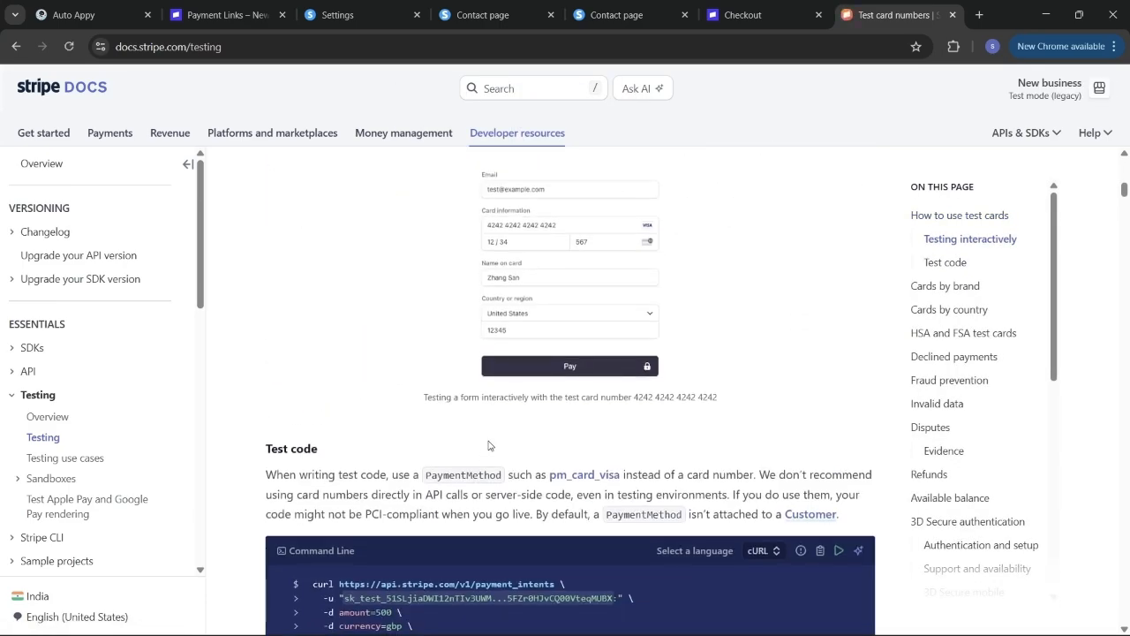
scroll(489, 444, "down", 8)
scroll(490, 445, "up", 2)
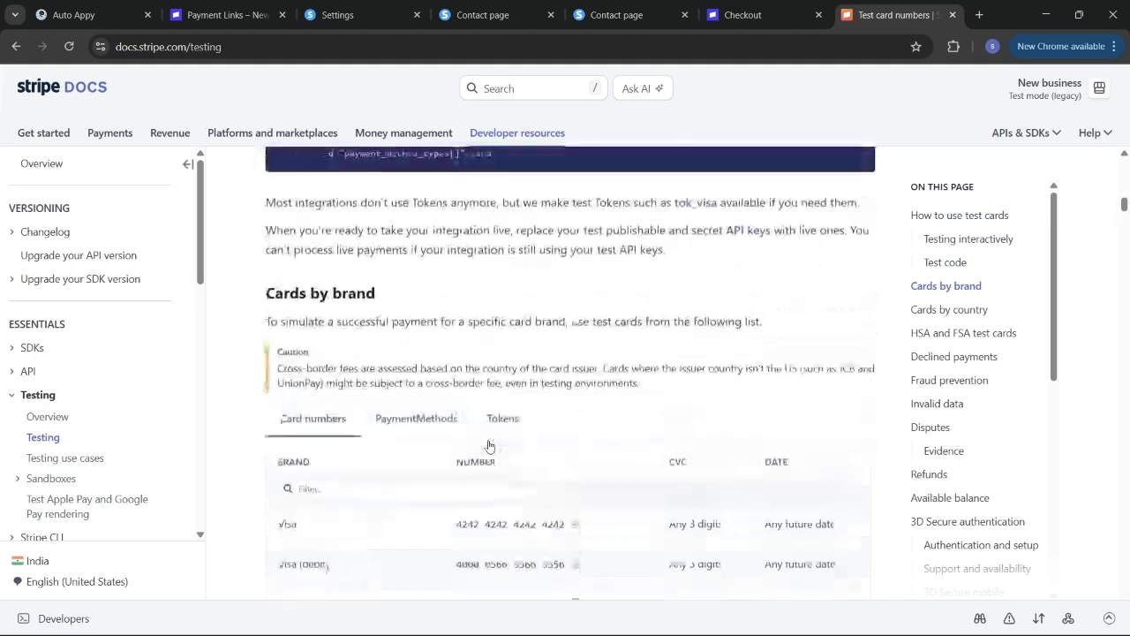
scroll(489, 445, "down", 3)
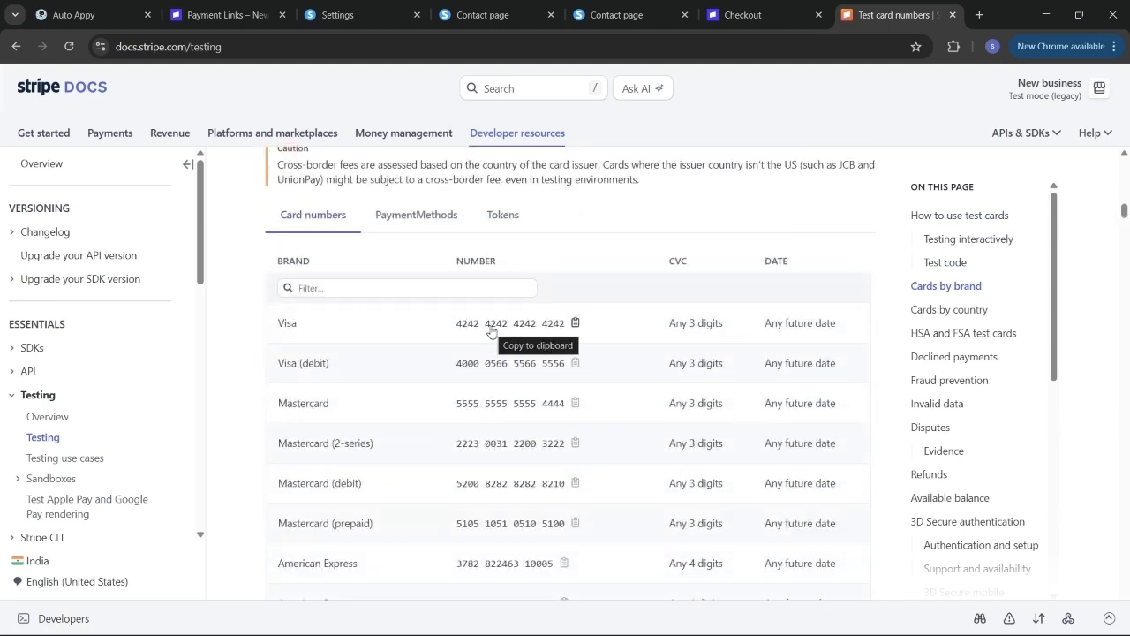
left_click(575, 323)
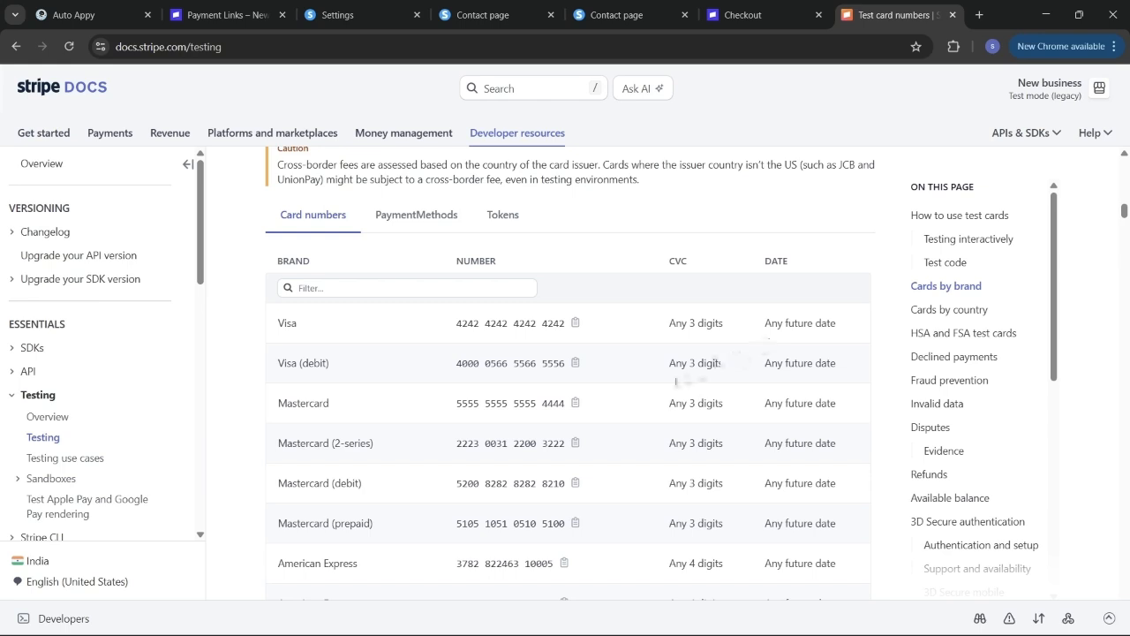
- Scroll the test card list, then return to Auto Appy and the filled-in checkout tab
scroll(628, 394, "down", 2)
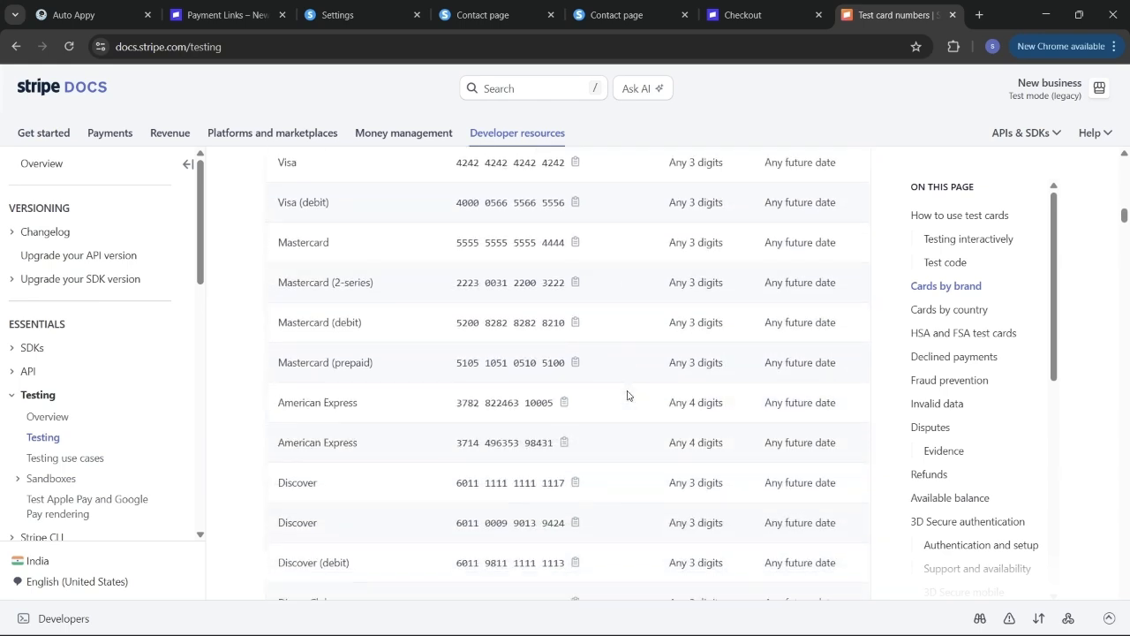
left_click(78, 7)
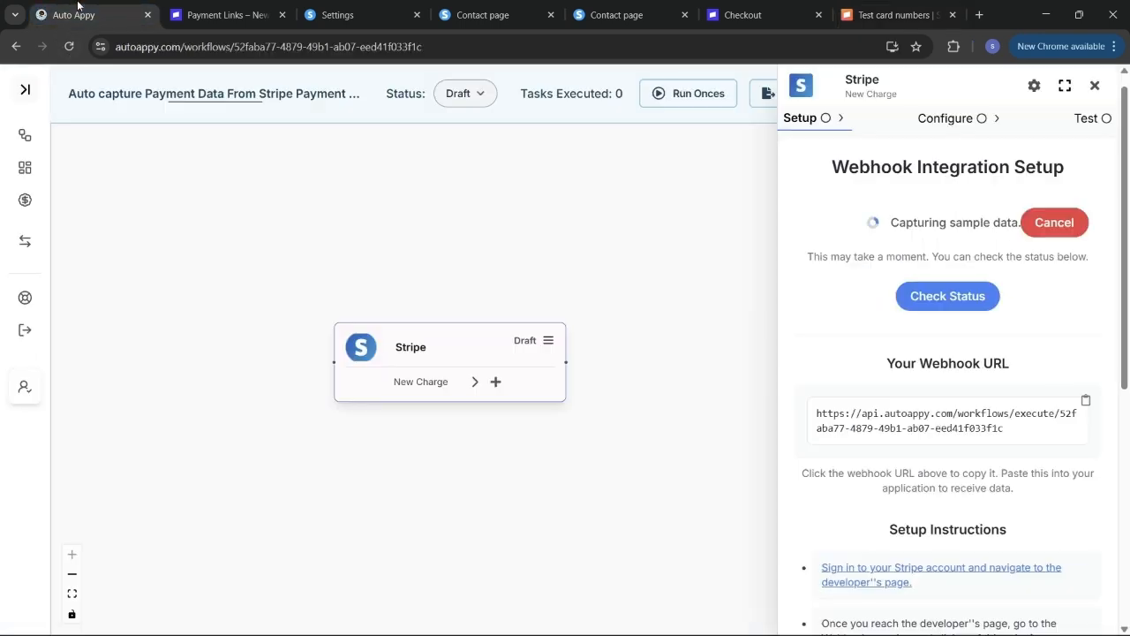
left_click(781, 15)
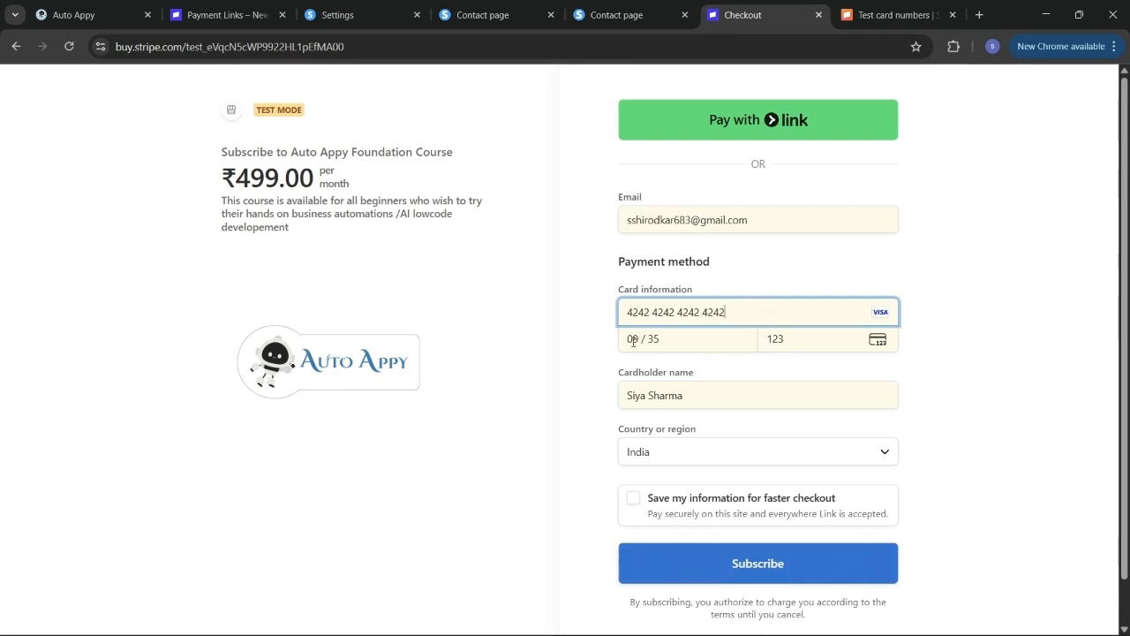
- Submit the ₹499.00 test subscription in Stripe Checkout and go back to the Auto Appy workflow
left_click(805, 366)
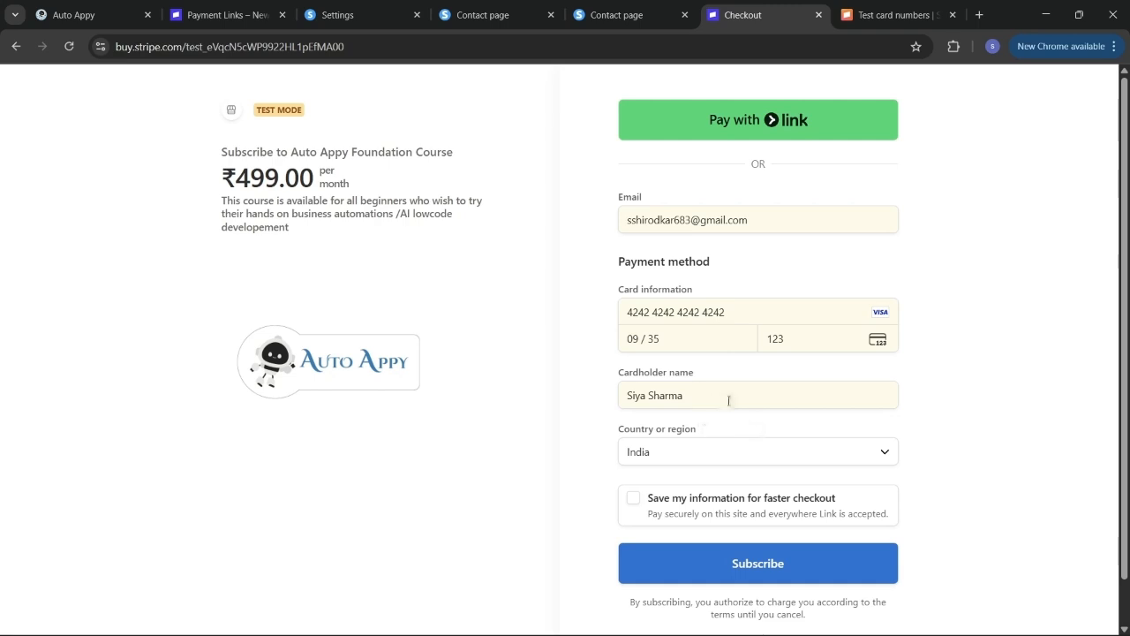
scroll(728, 400, "down", 2)
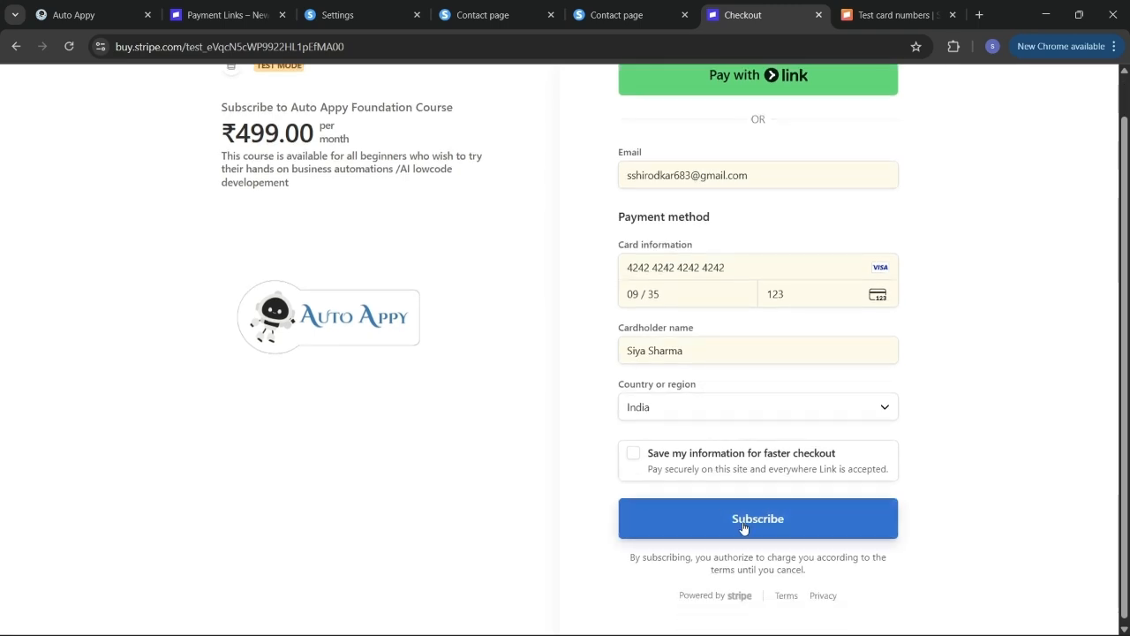
left_click(743, 527)
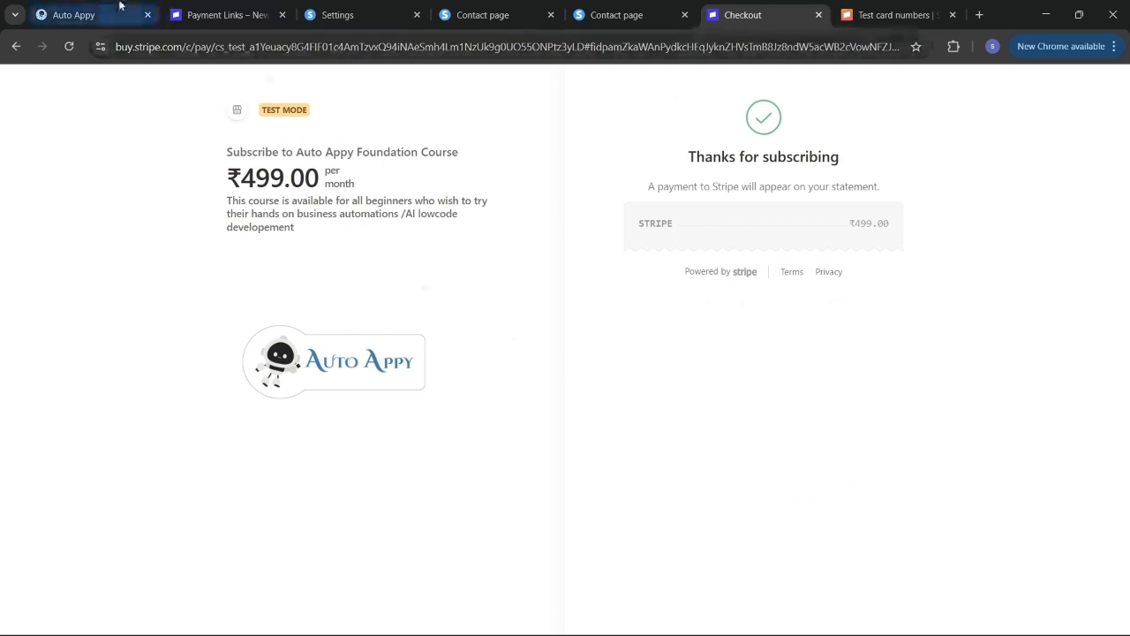
left_click(79, 15)
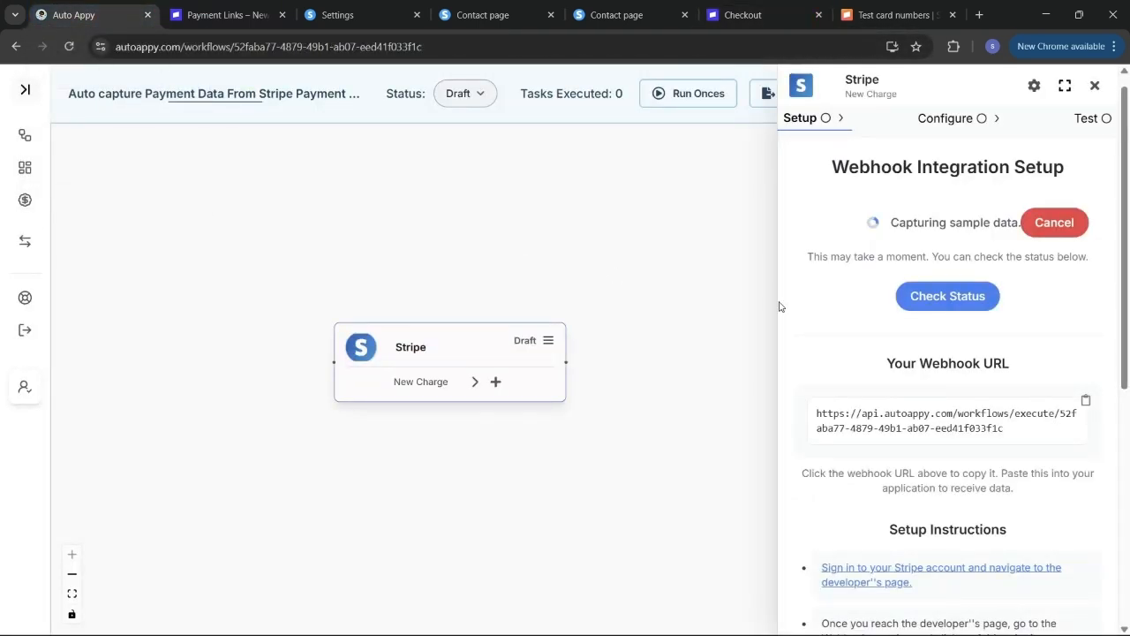
- Check status to capture the 49900 test charge so the Stripe trigger goes Live
left_click(937, 297)
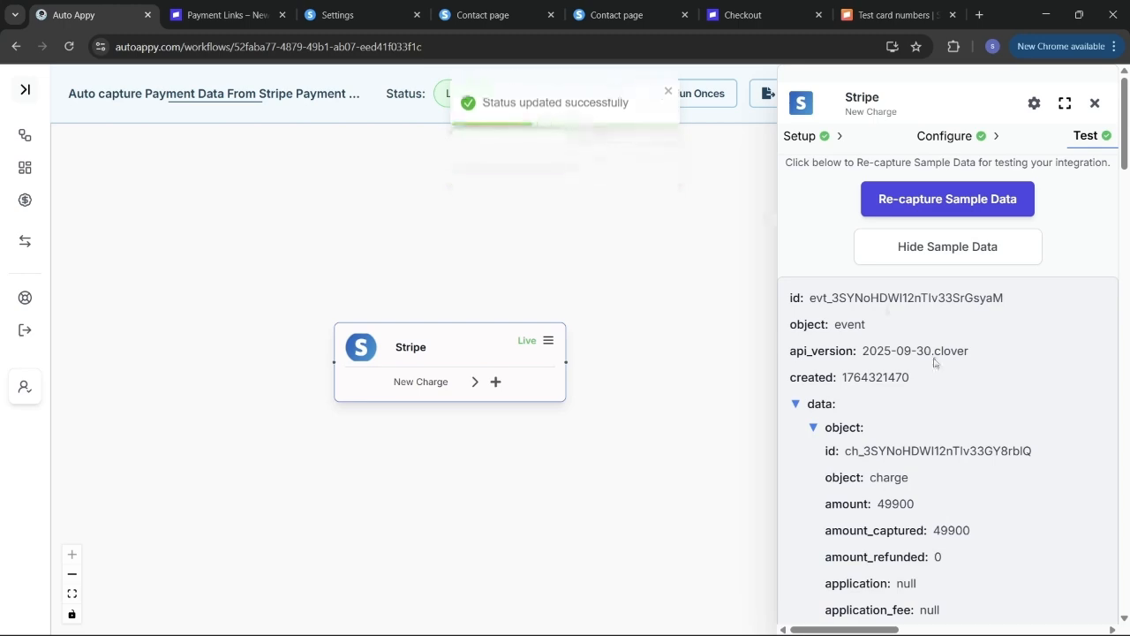
scroll(933, 359, "down", 10)
scroll(934, 358, "down", 3)
scroll(934, 362, "up", 15)
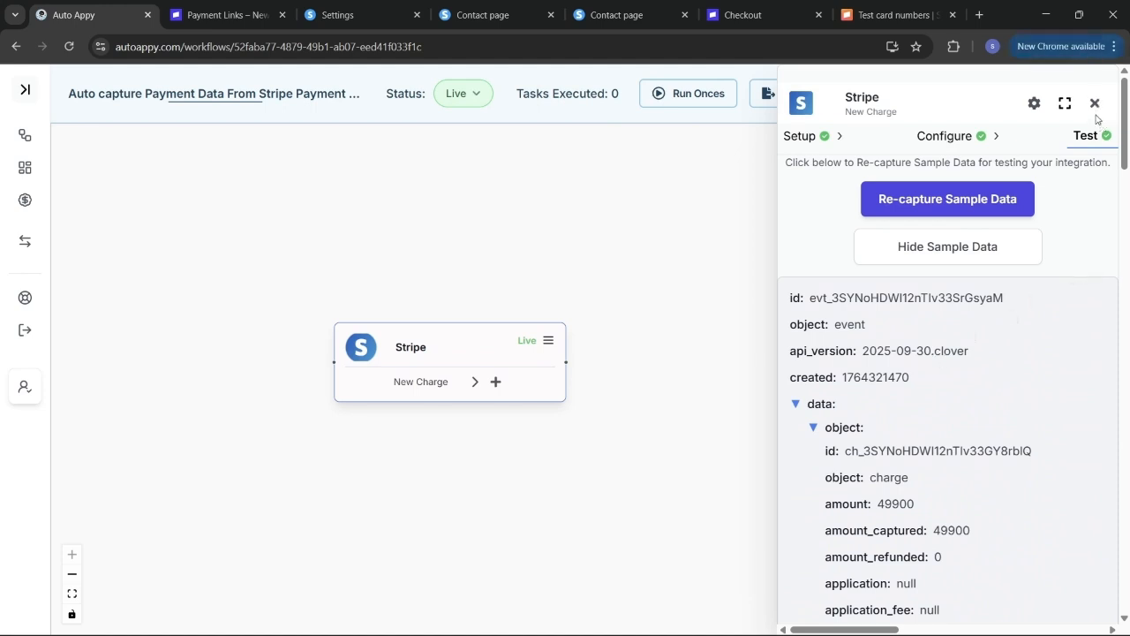
left_click(1094, 105)
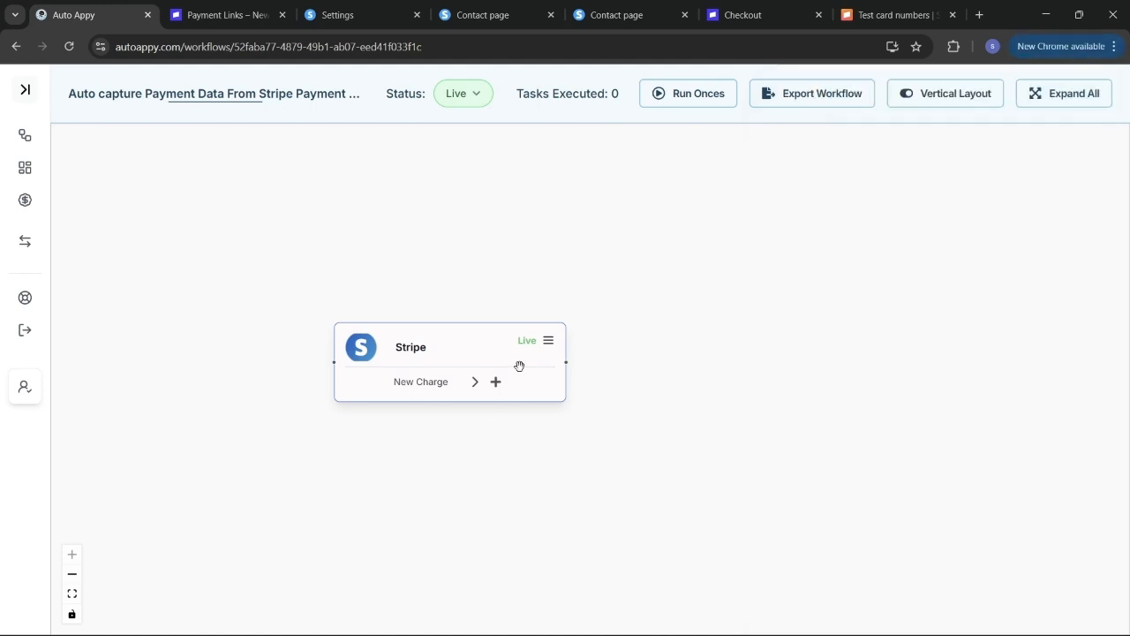
- Review the captured charge sample data on the Stripe trigger's Test tab, then close it
left_click(548, 346)
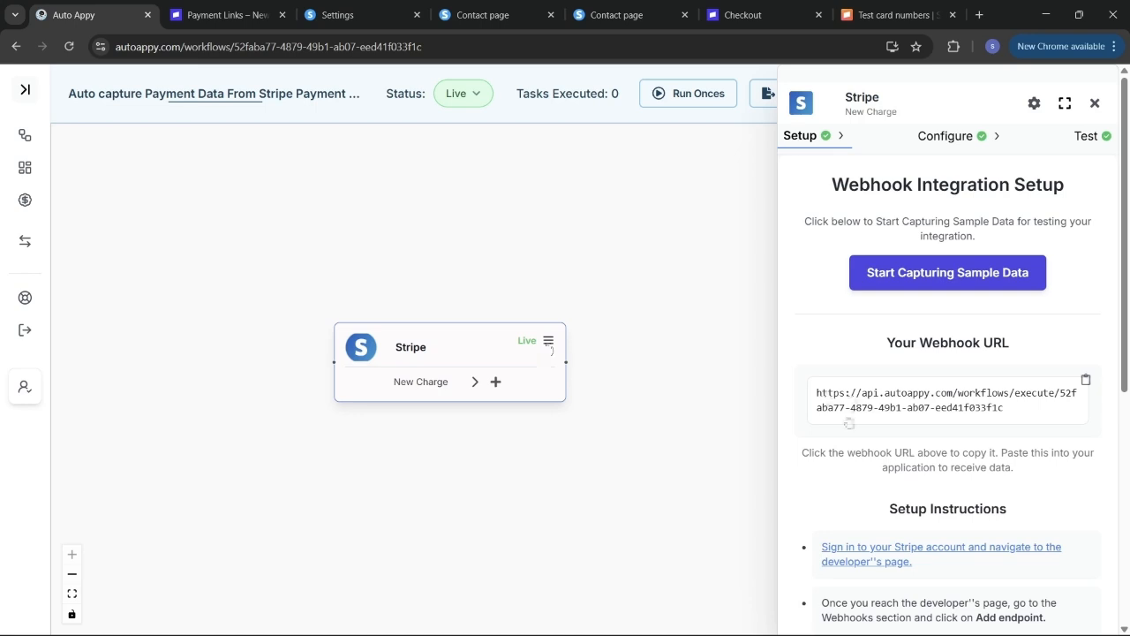
left_click(1074, 137)
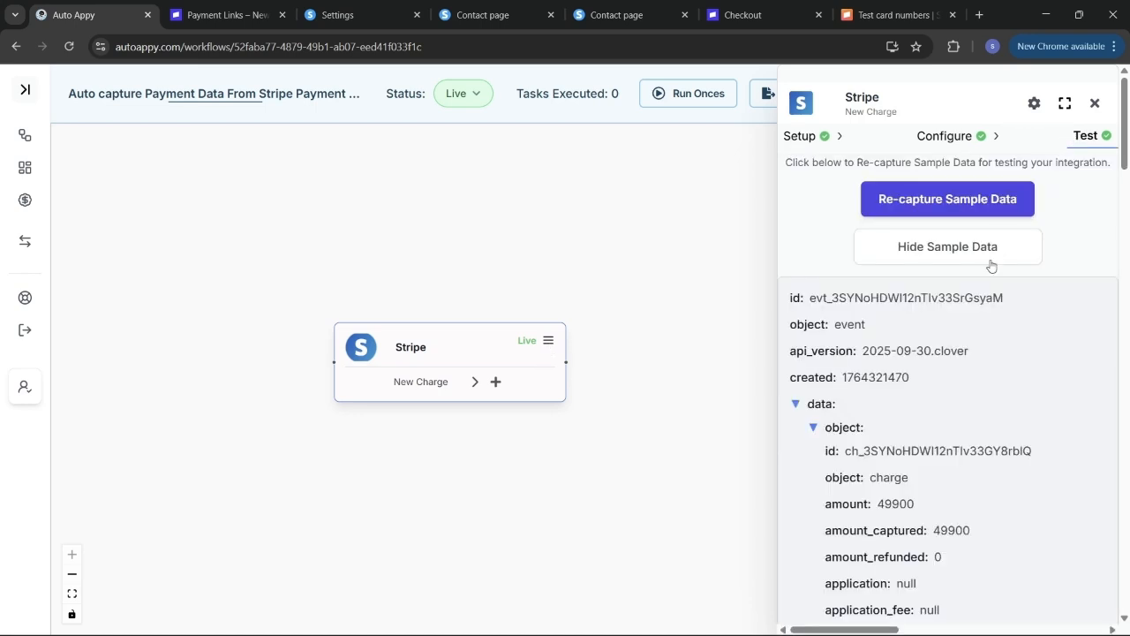
scroll(915, 446, "down", 1)
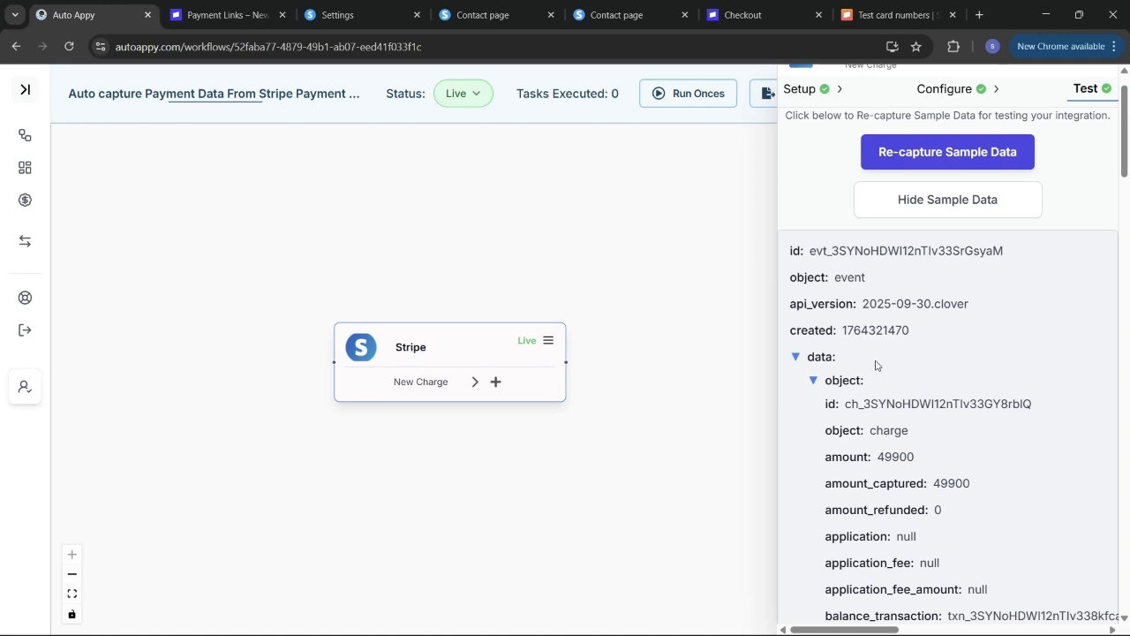
scroll(875, 365, "up", 1)
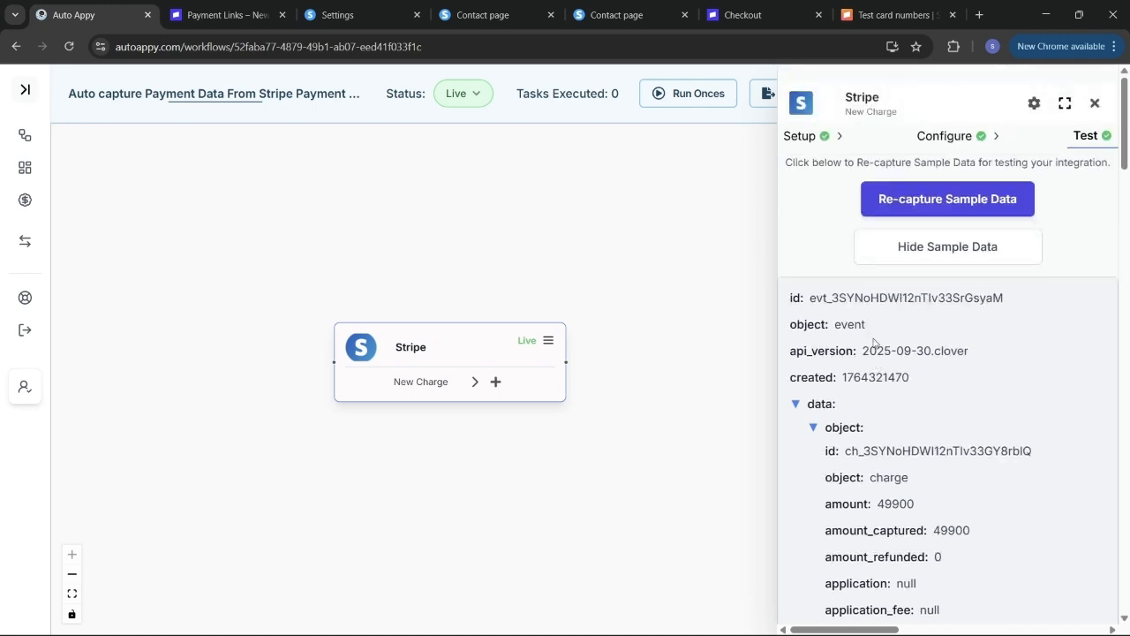
left_click(1095, 104)
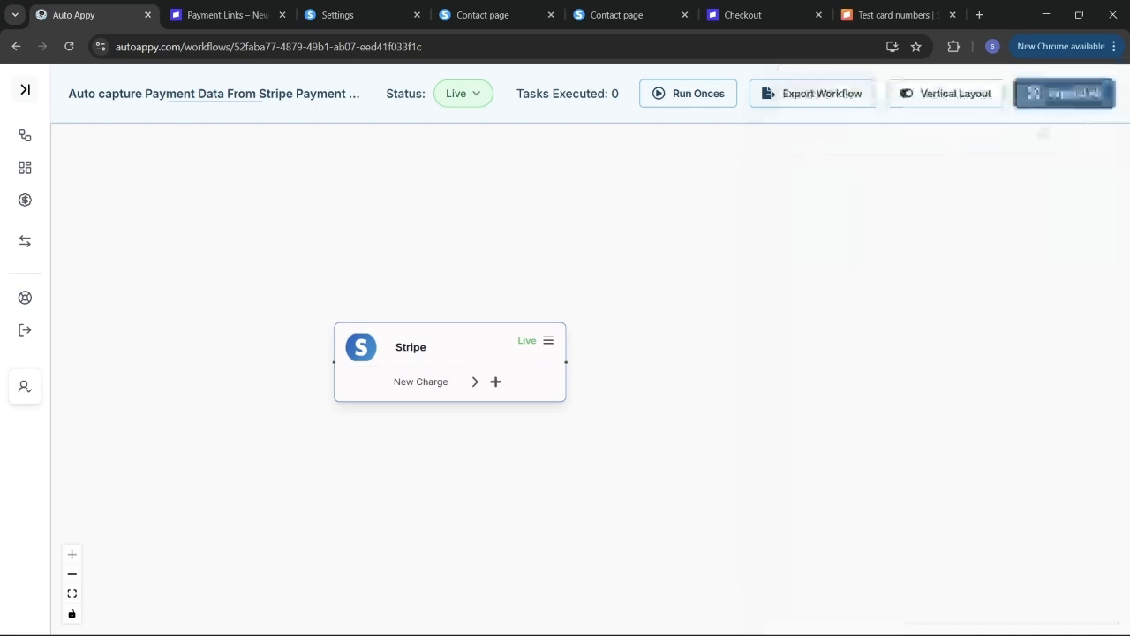
- Insert a Number Formatter node with the Perform Math Operation action after the Stripe trigger
left_click(496, 382)
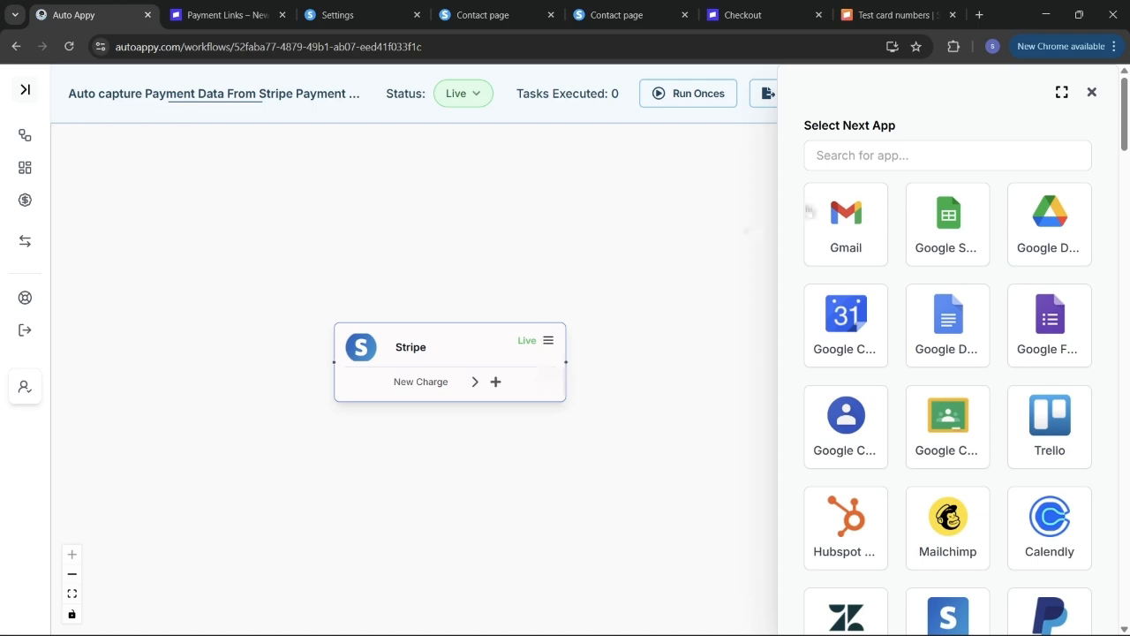
left_click(907, 160)
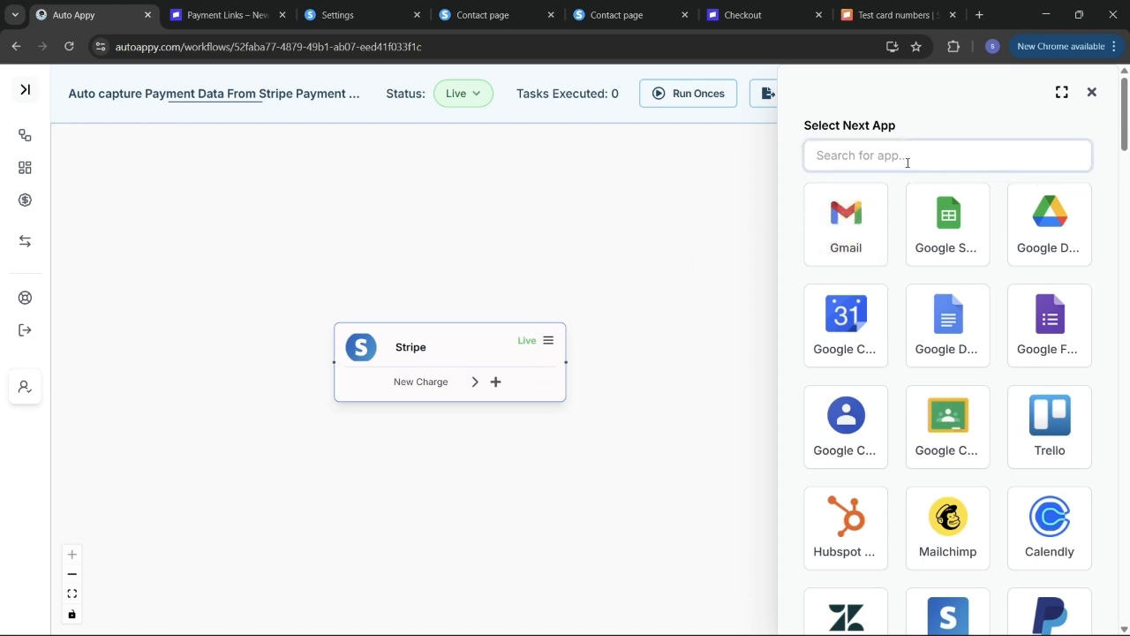
type("numb")
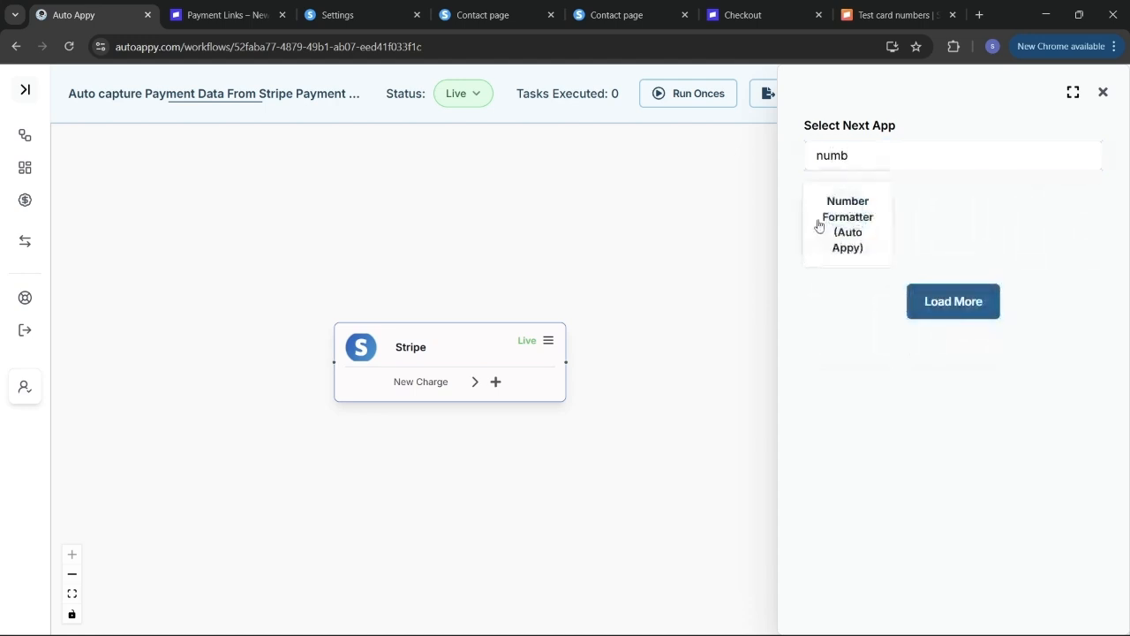
left_click(818, 226)
scroll(822, 429, "down", 2)
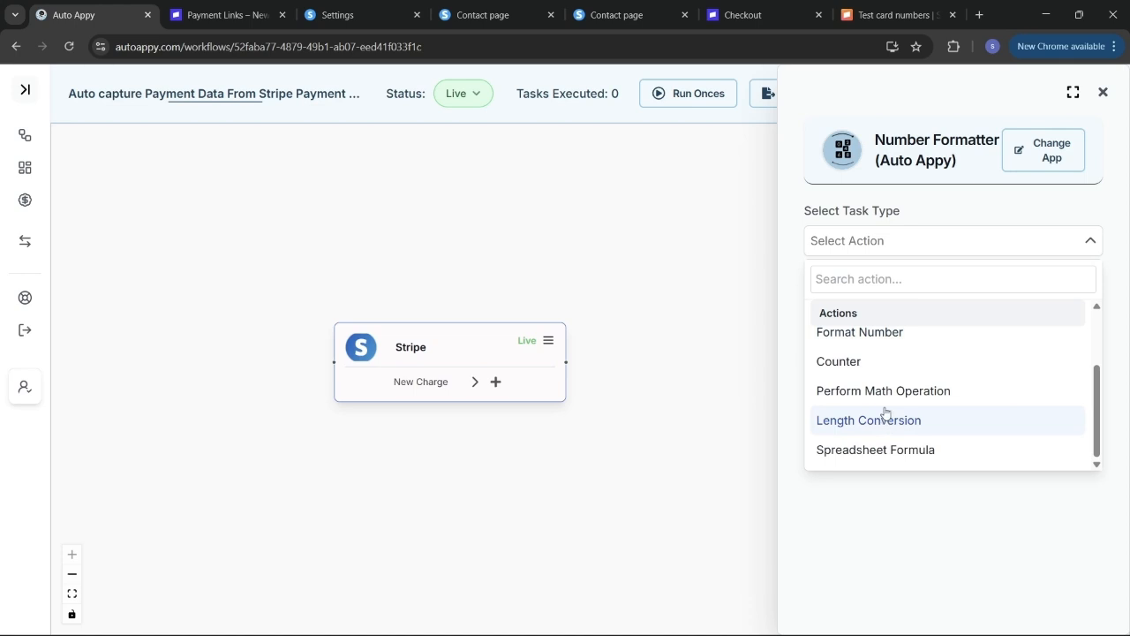
left_click(883, 391)
left_click(950, 298)
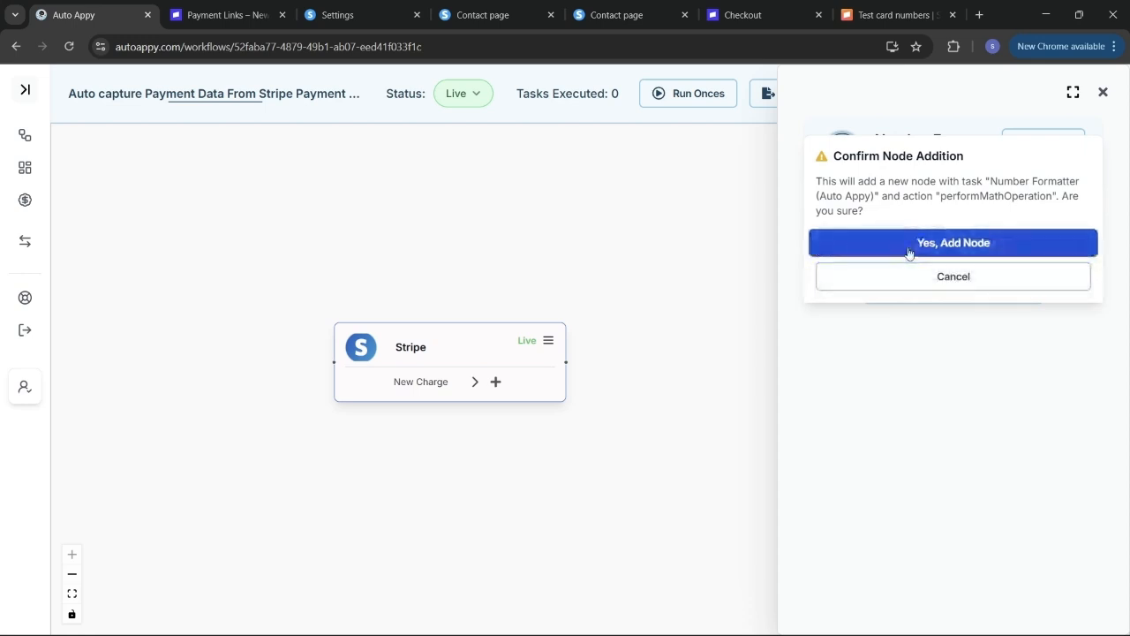
left_click(908, 251)
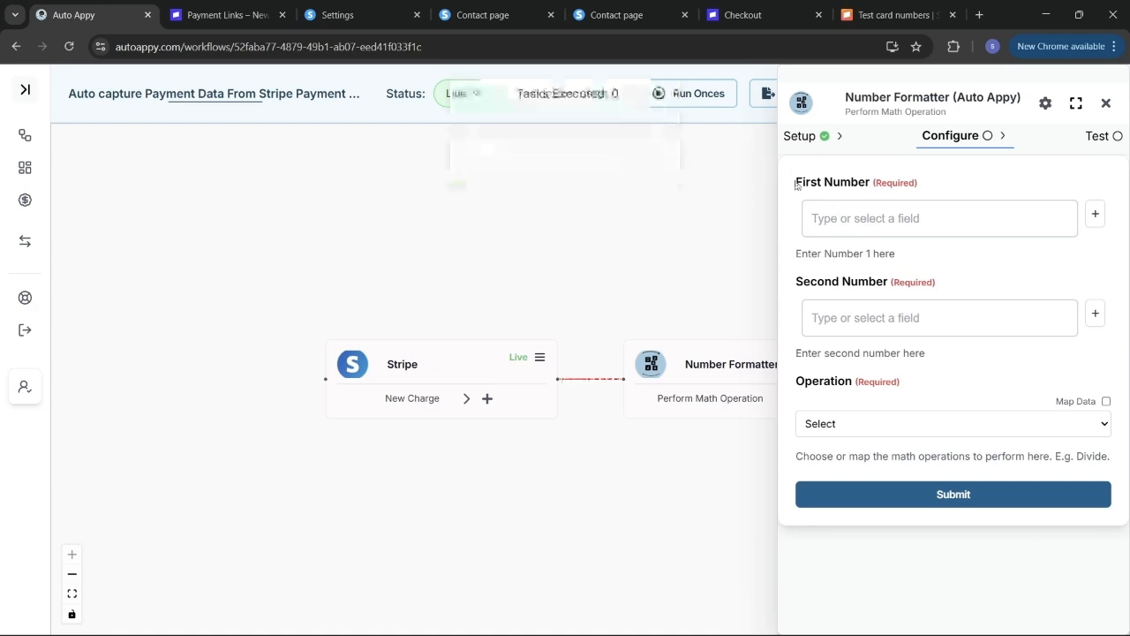
- Map First Number to the Stripe charge amount field, Data.object.amount (49900)
left_click(1095, 216)
left_click(916, 358)
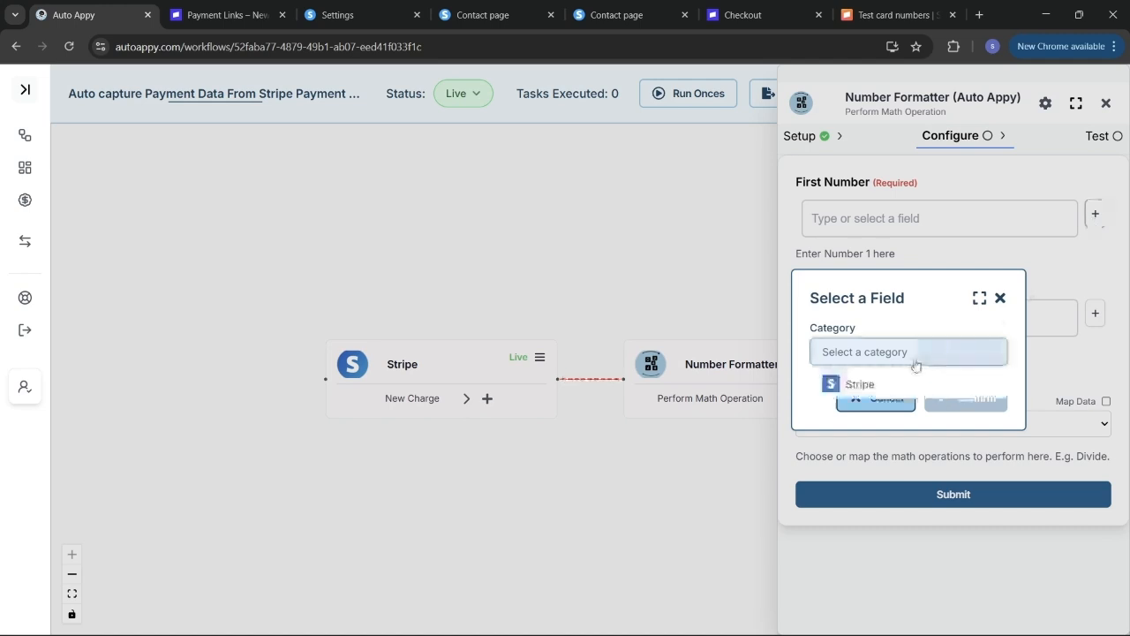
left_click(861, 384)
left_click(864, 391)
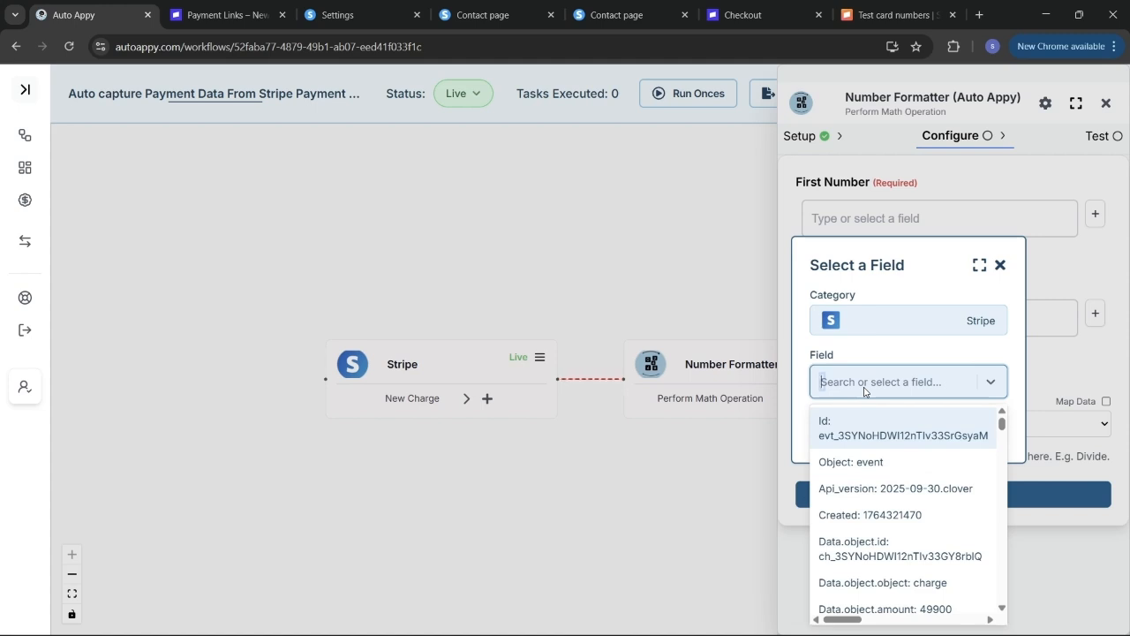
type("499")
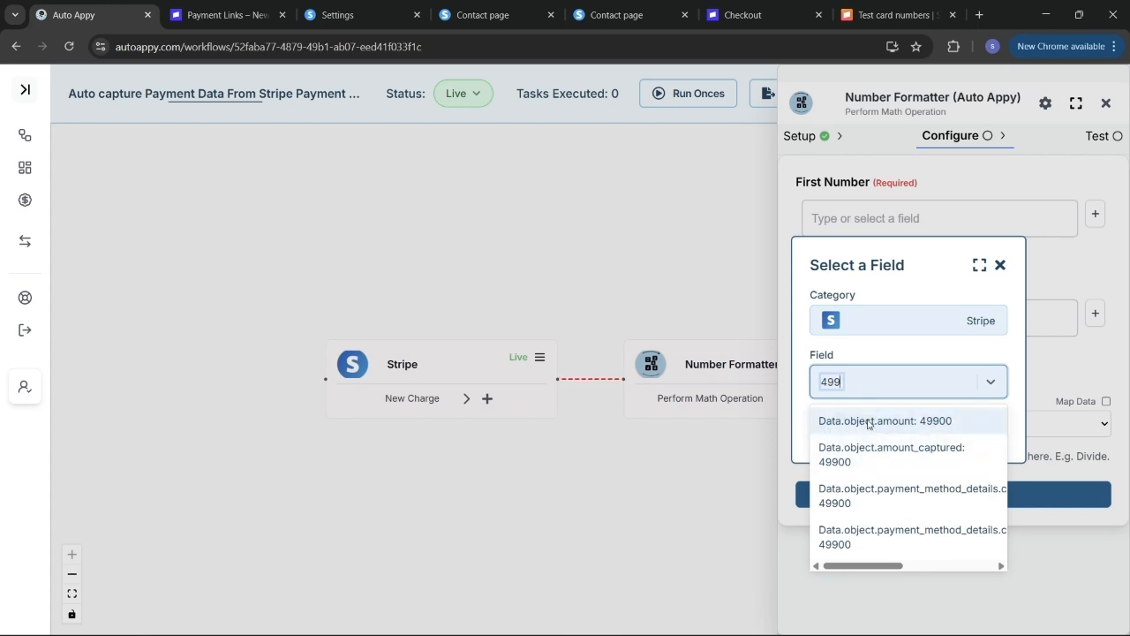
left_click(868, 421)
left_click(958, 429)
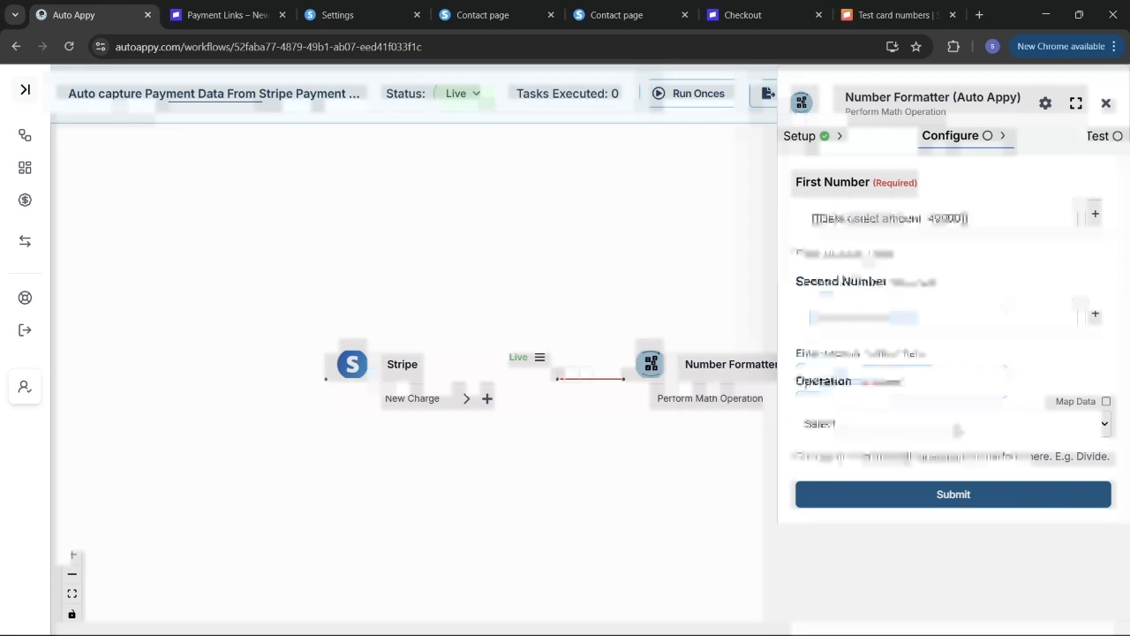
- Set Second Number to 100 and the operation to Division
left_click(883, 323)
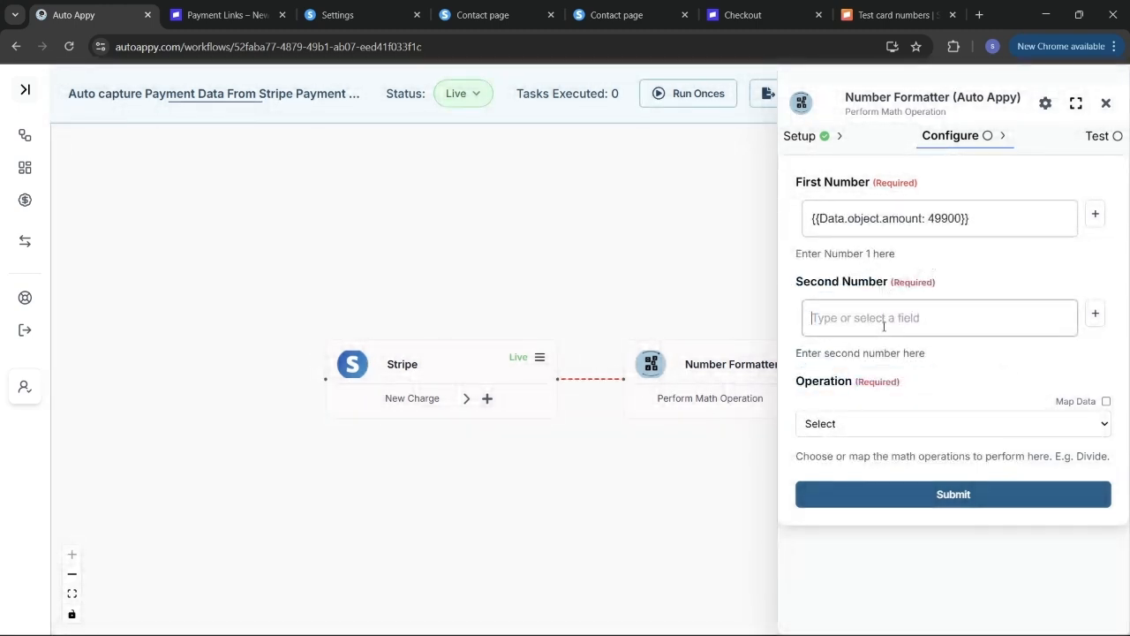
type("100")
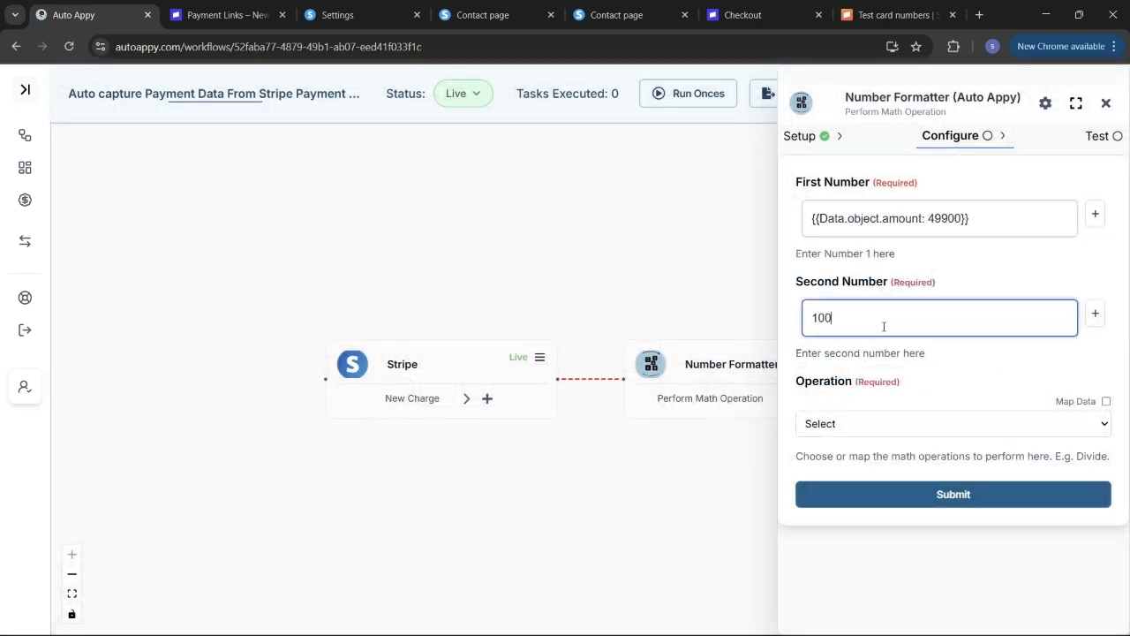
left_click(889, 423)
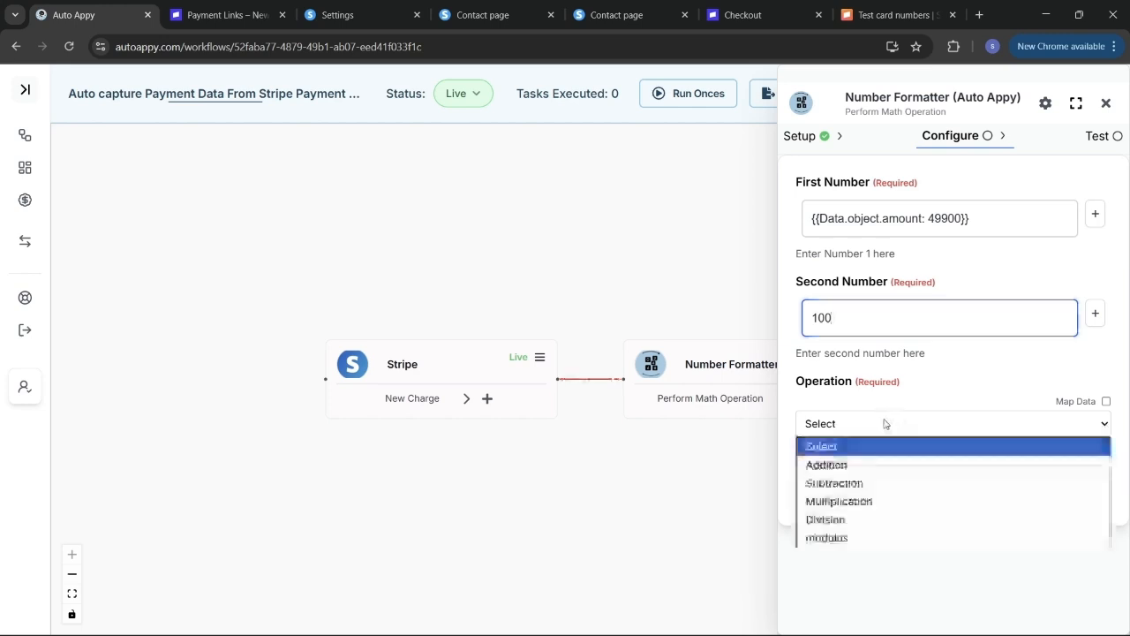
left_click(857, 521)
- Save the math settings and test the Number Formatter, confirming a result of 499
left_click(888, 507)
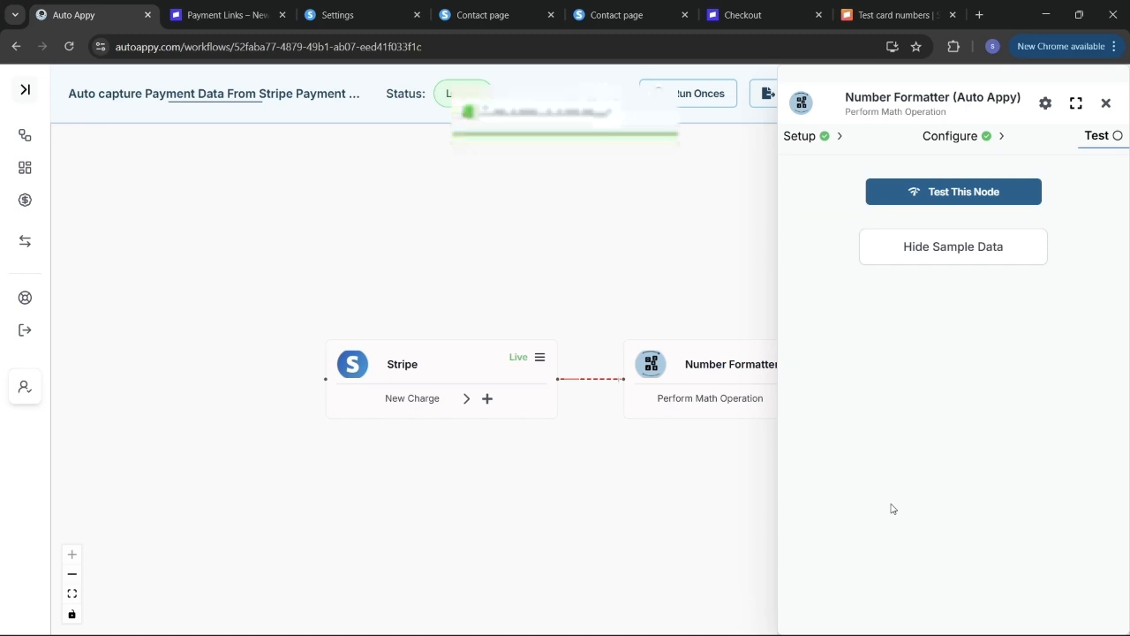
left_click(931, 191)
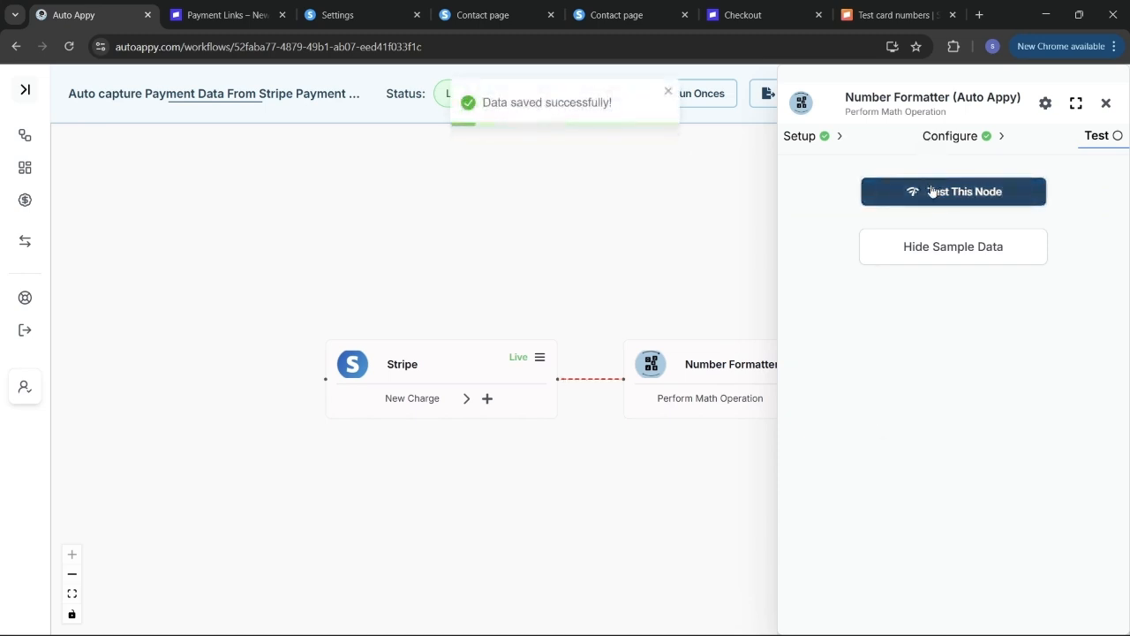
left_click(939, 254)
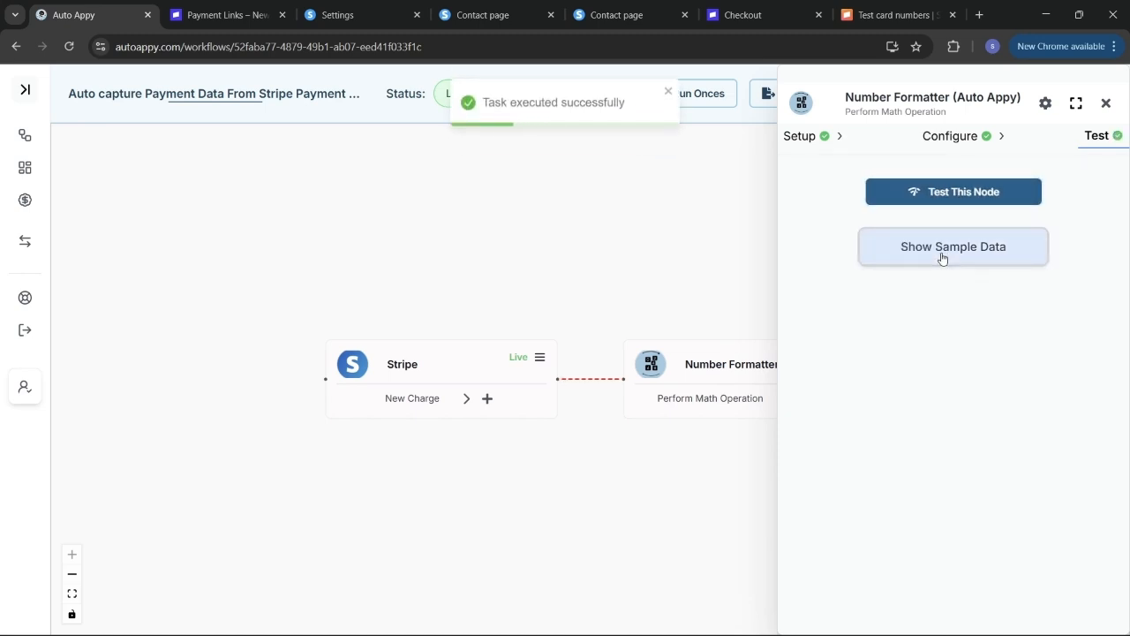
left_click(942, 257)
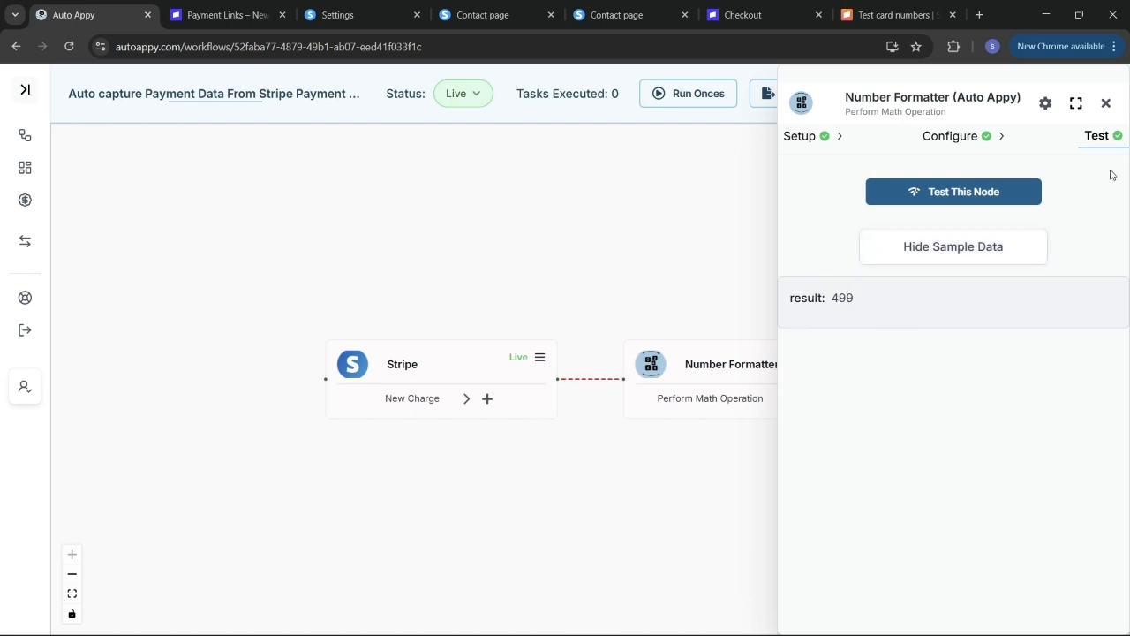
- Close the panel and shift the Stripe and Number Formatter nodes left on the canvas
left_click(1106, 106)
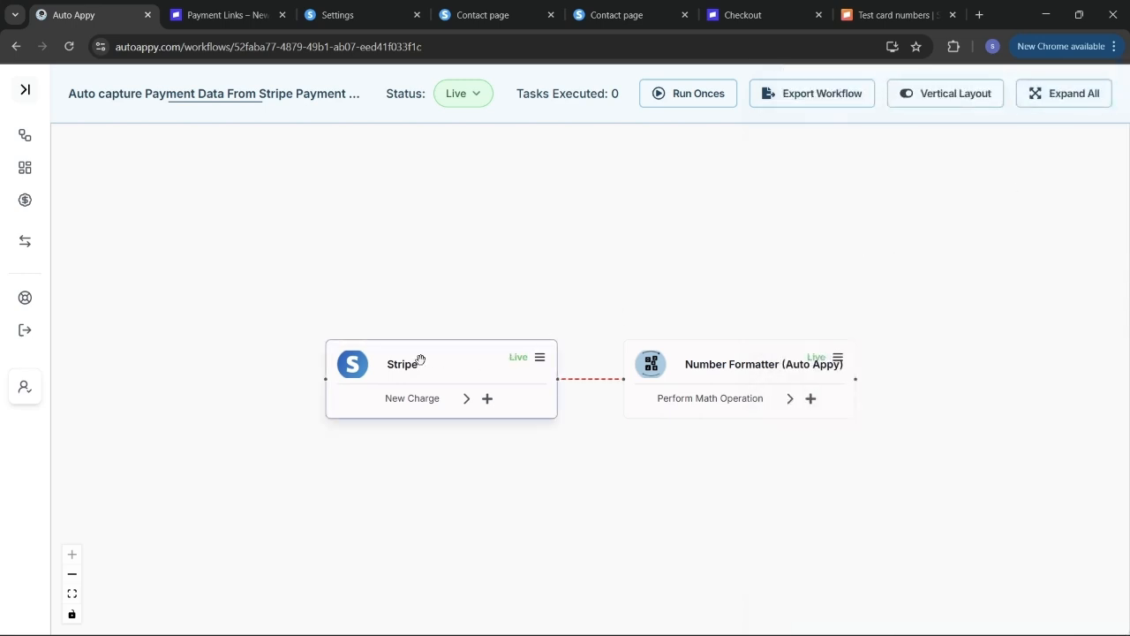
left_click_drag(420, 360, 297, 358)
left_click_drag(689, 363, 616, 364)
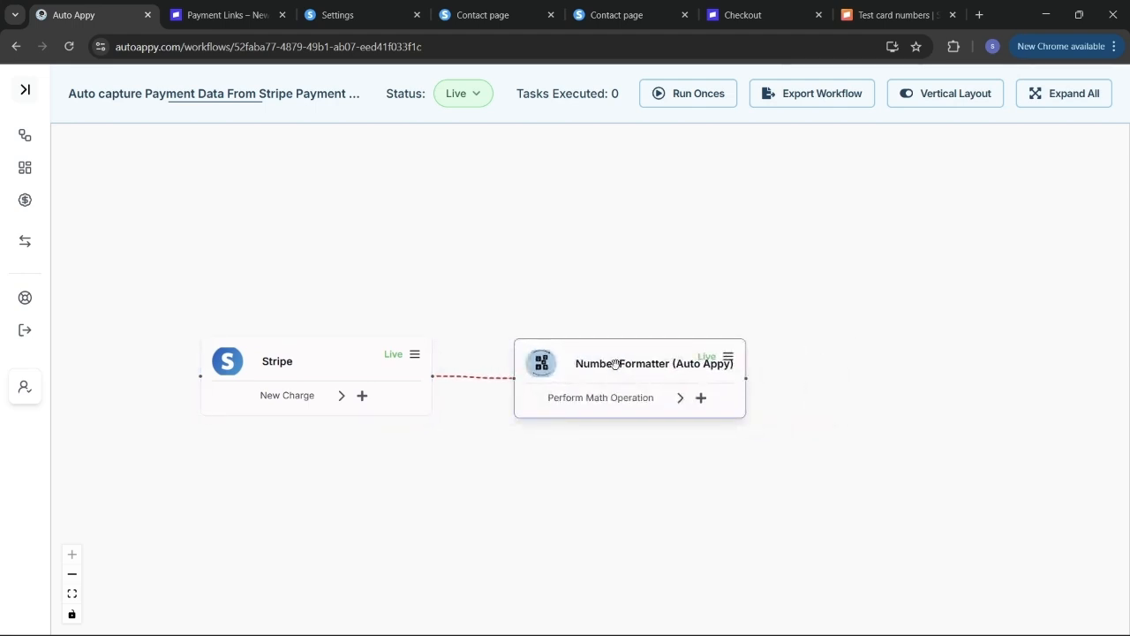
- Append a Systeme.io Create Contact step after the Number Formatter, then switch to Systeme.io
left_click(701, 398)
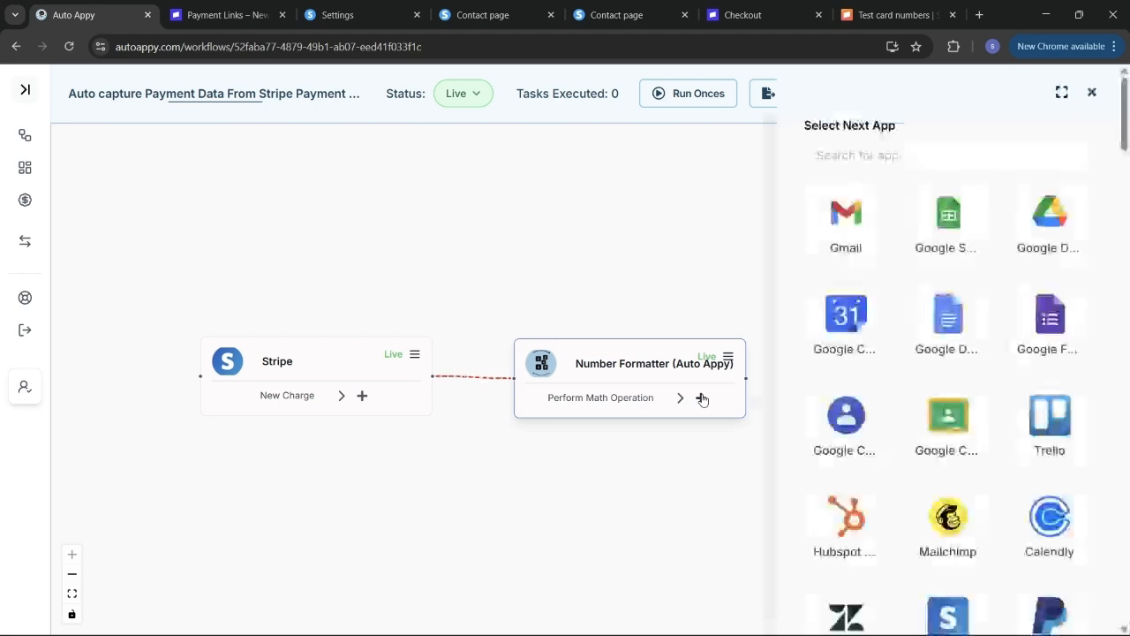
left_click(927, 156)
type("syst")
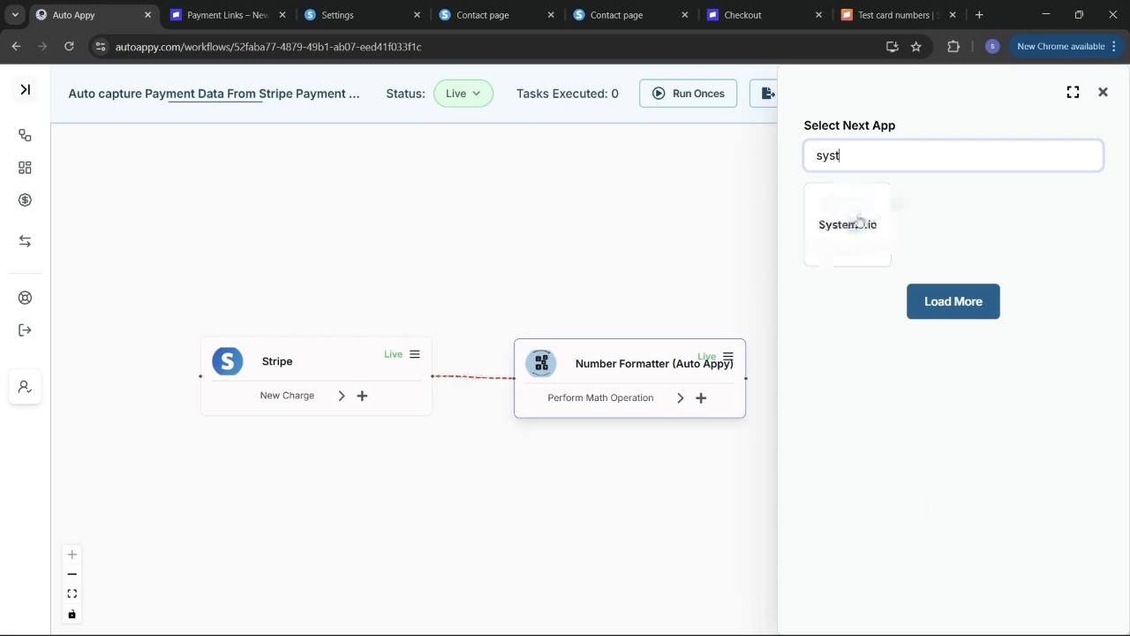
left_click(860, 222)
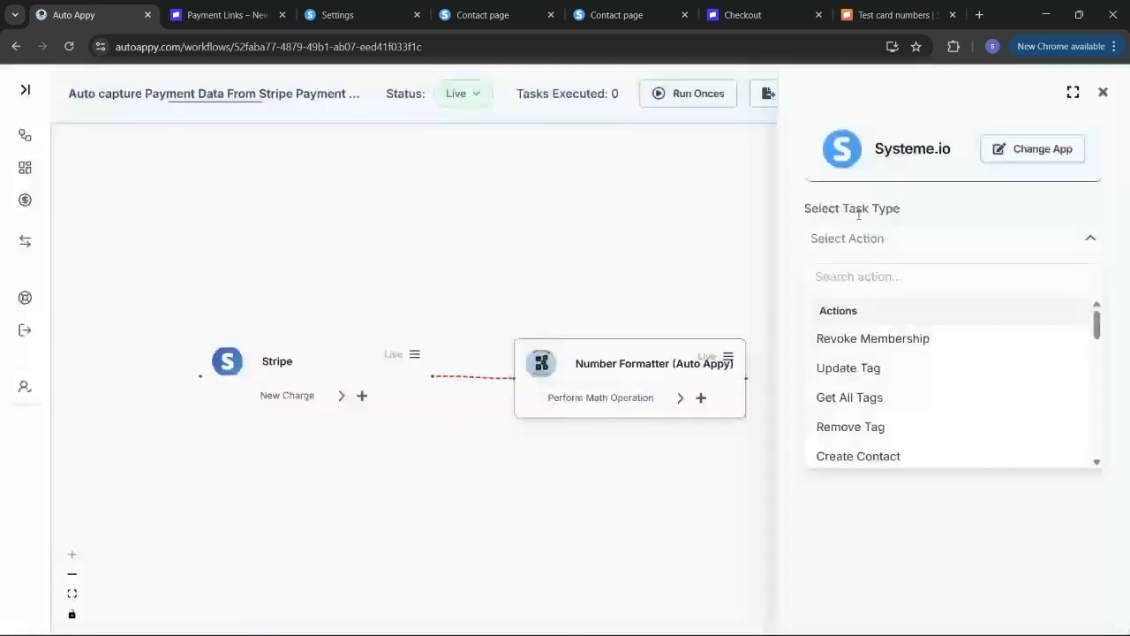
scroll(922, 423, "down", 1)
left_click(917, 419)
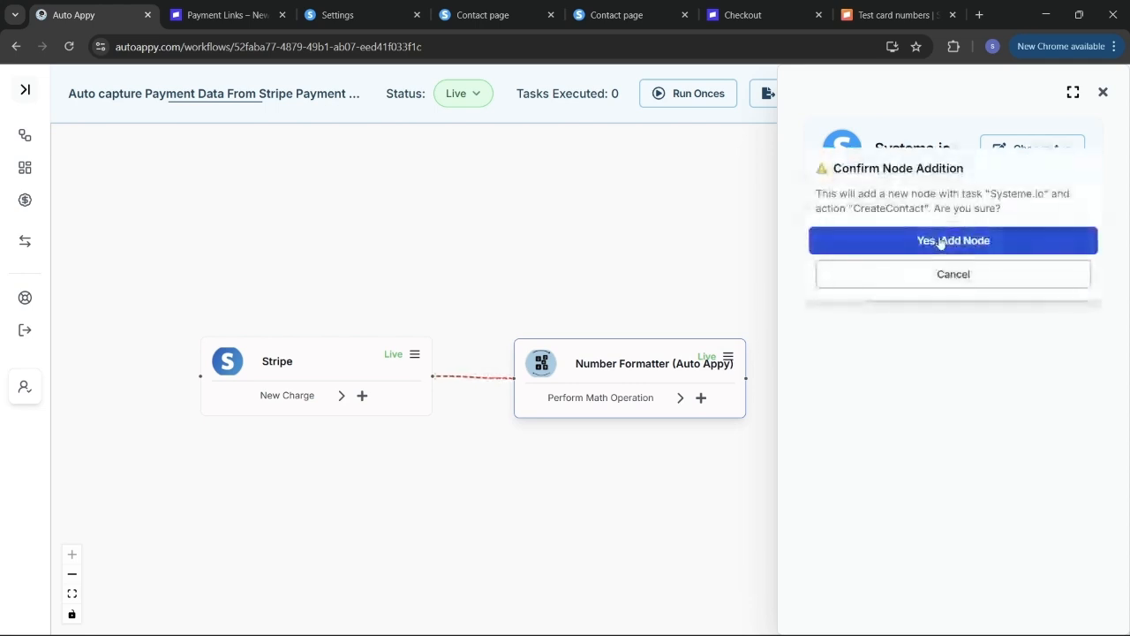
left_click(943, 247)
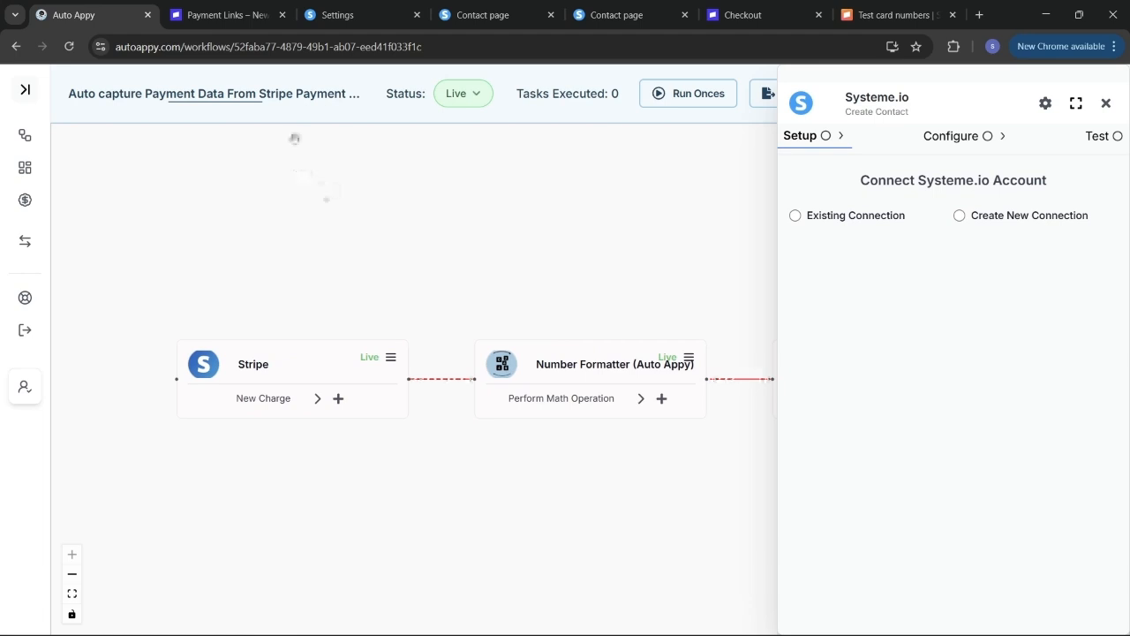
left_click(337, 14)
- Reload Systeme.io's CRM Contacts list to confirm it's empty, then return to Auto Appy
scroll(333, 228, "up", 2)
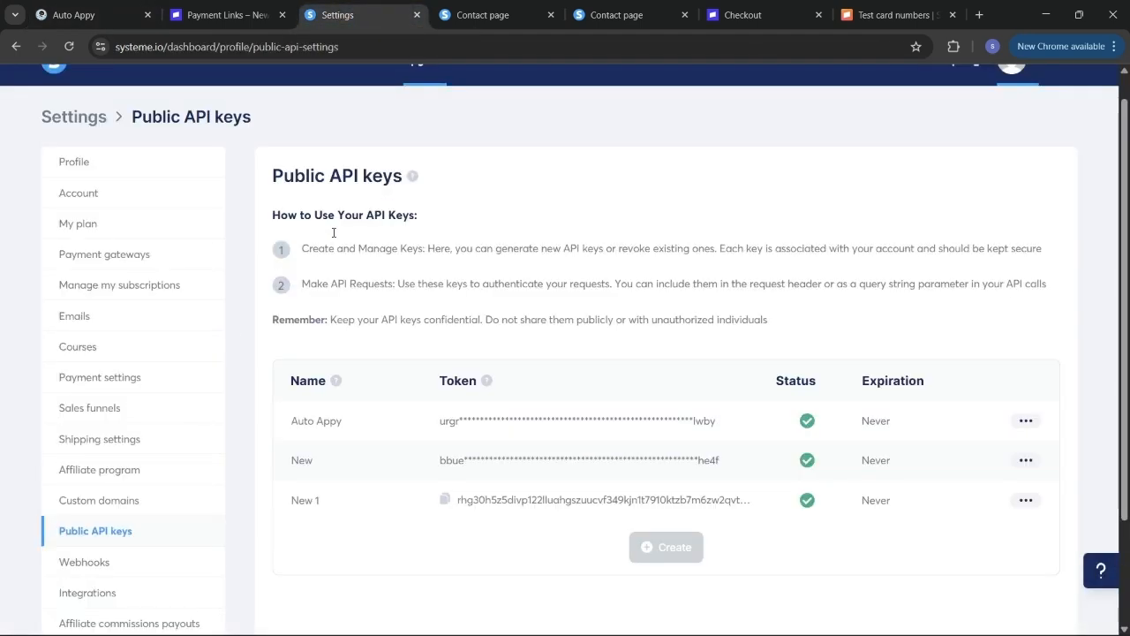
mouse_move(573, 104)
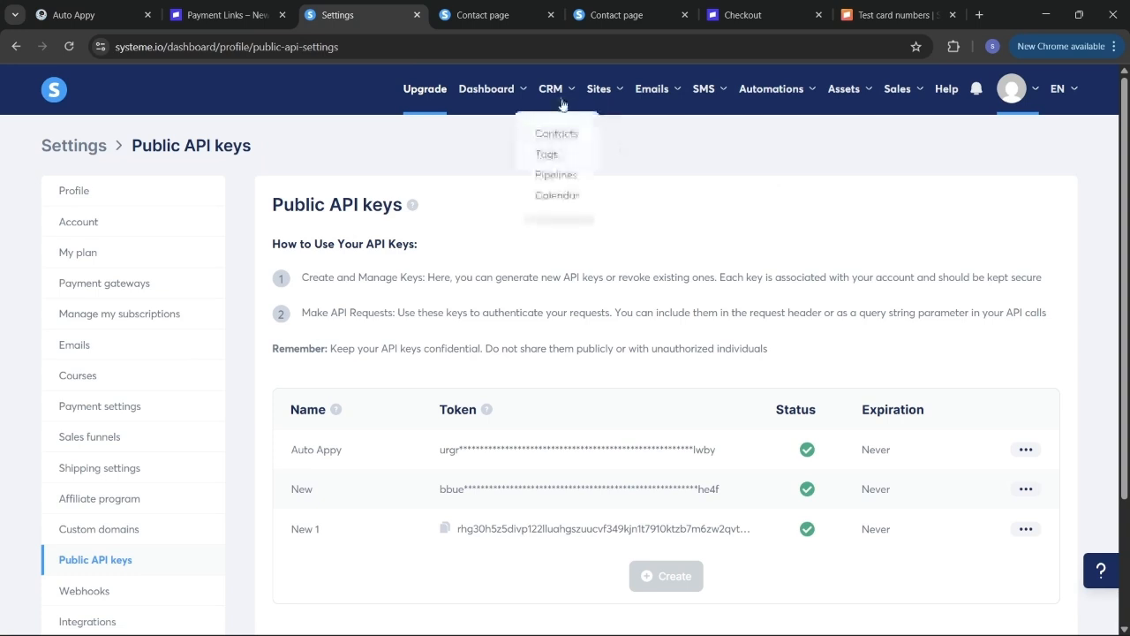
left_click(572, 135)
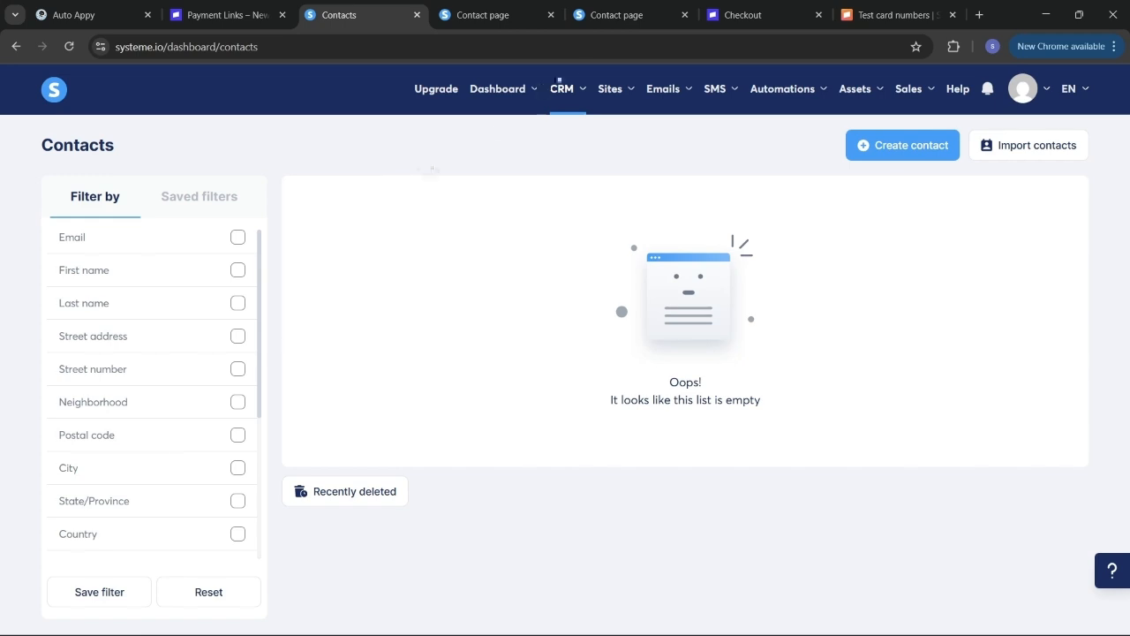
left_click(71, 49)
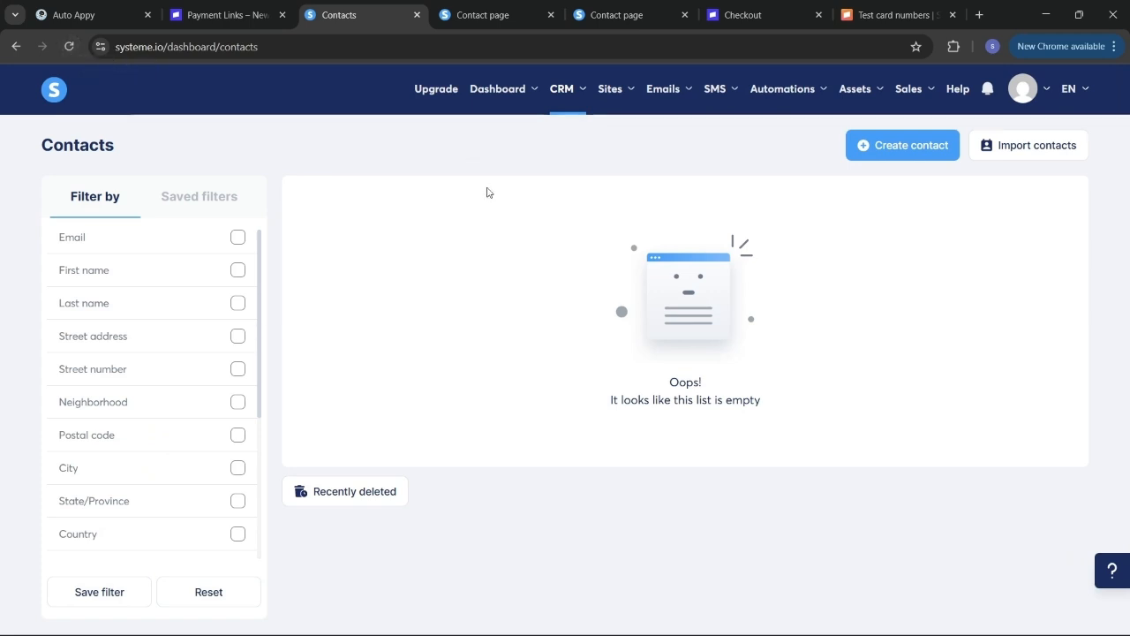
left_click(92, 6)
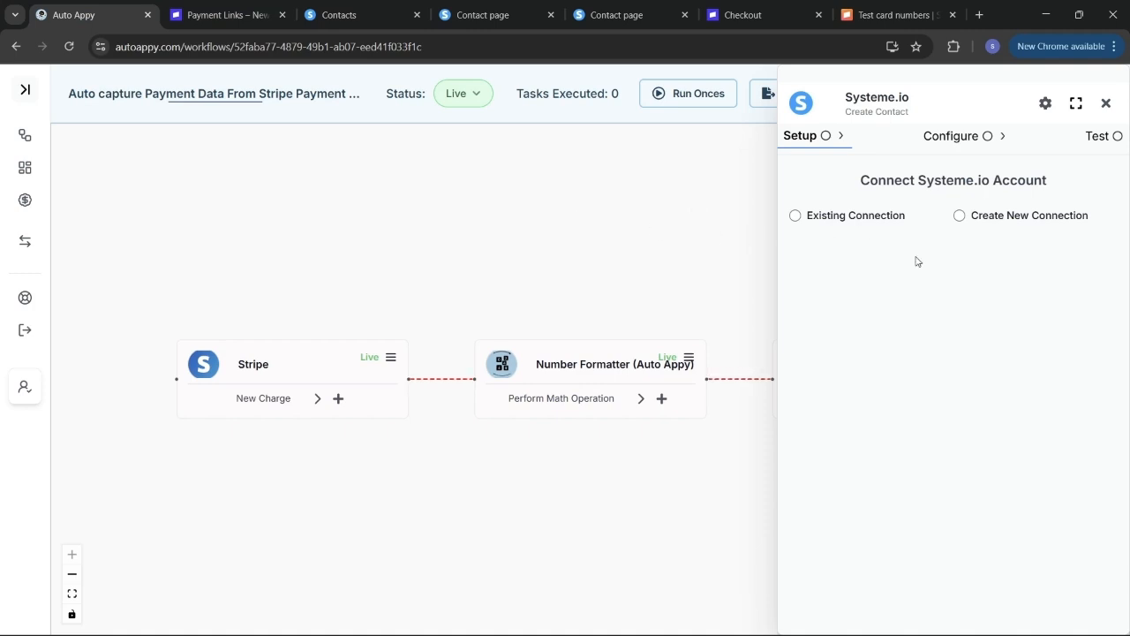
- Create a new Systeme.io connection, replacing the default name 'Systeme.io #7' with 'Stripe System.io Data'
left_click(959, 217)
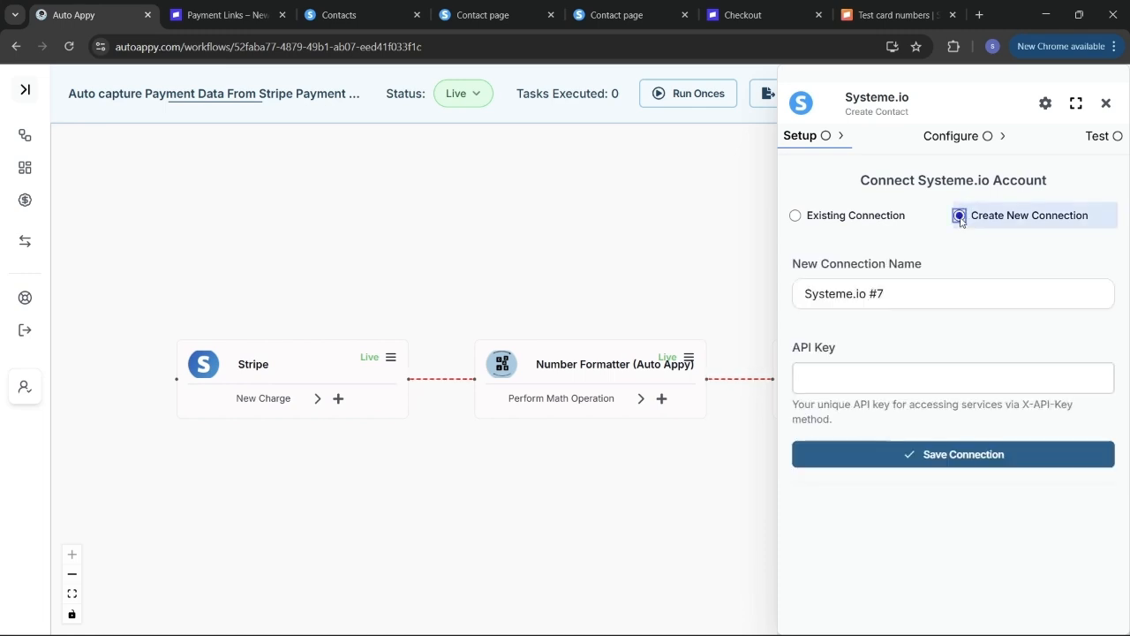
left_click(937, 302)
key("BackSpace")
key("BackSpace")
key("BackSpace")
key("BackSpace")
key("BackSpace")
key("BackSpace")
key("BackSpace")
key("BackSpace")
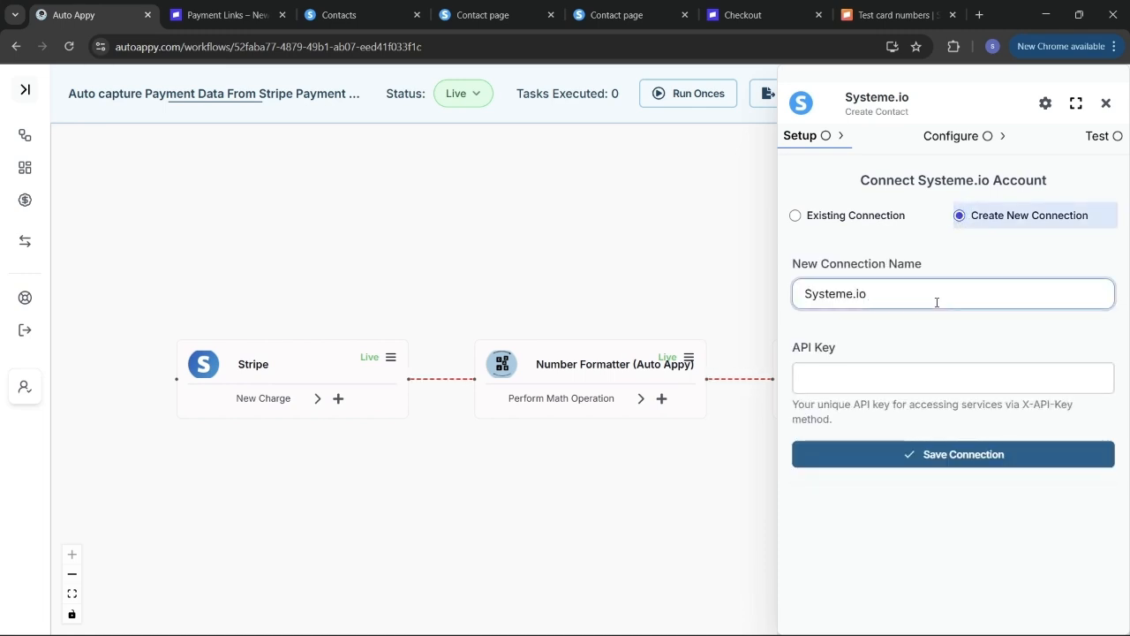
key("BackSpace")
key("BackSpace")
key("BackSpace")
key("BackSpace")
key("BackSpace")
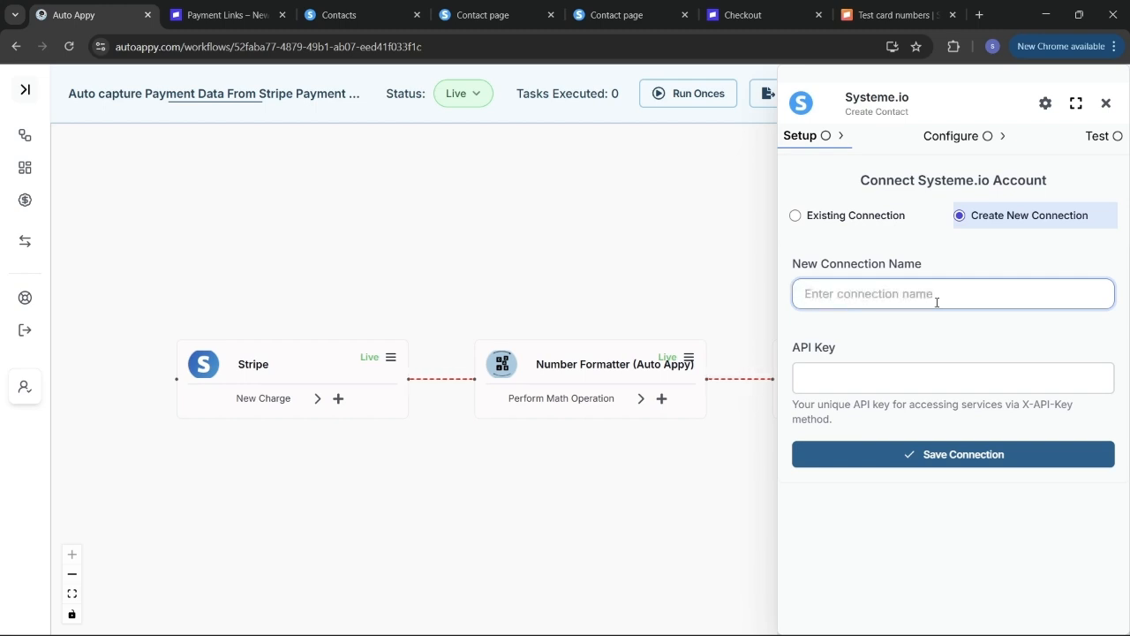
type("Stripe S")
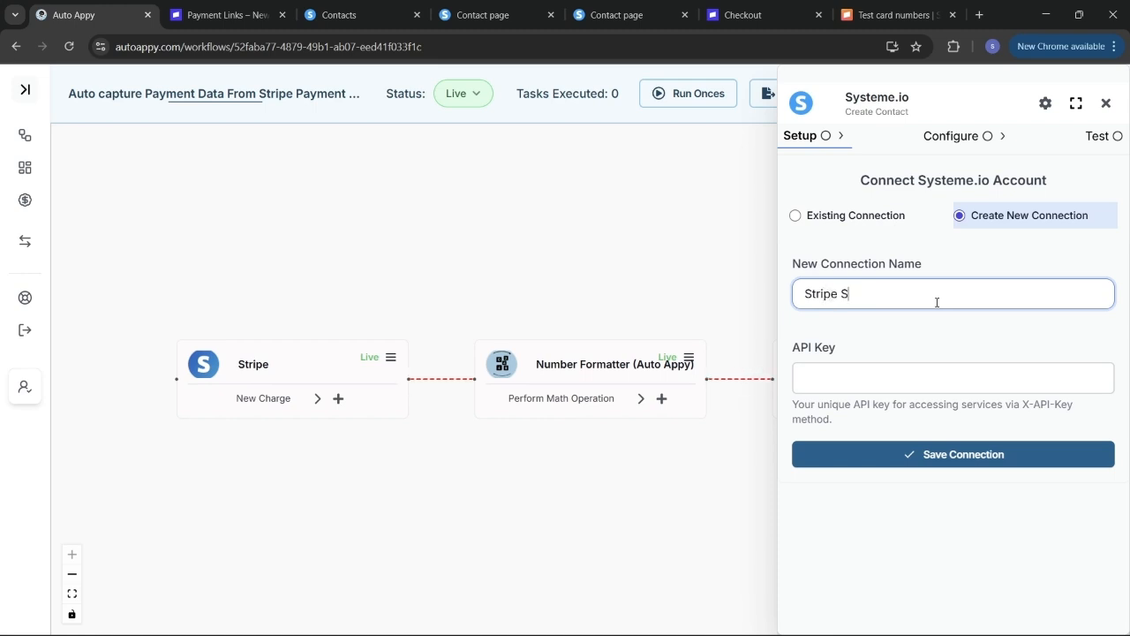
type("ystem.io Data")
- Go to the Public API keys page in Systeme.io's account settings
left_click(343, 7)
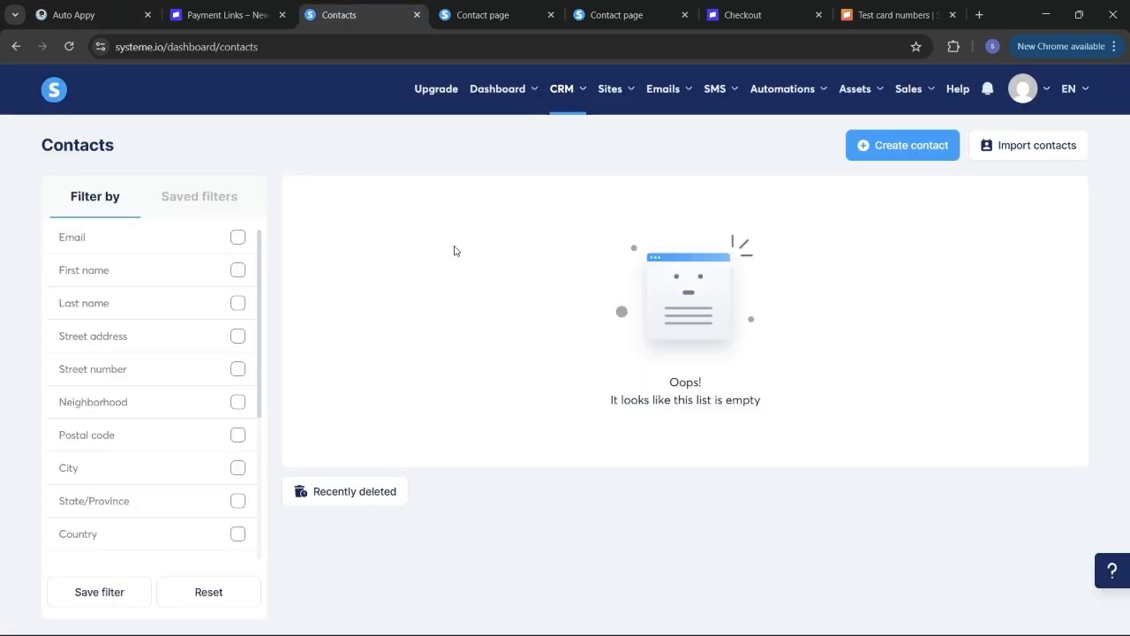
mouse_move(1021, 88)
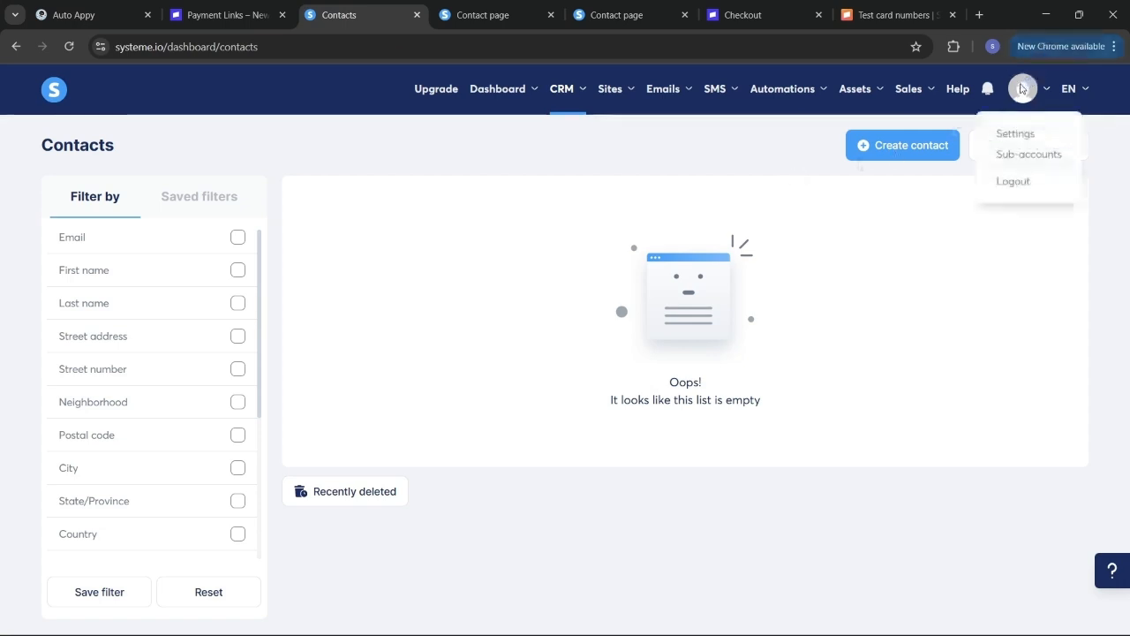
left_click(1026, 135)
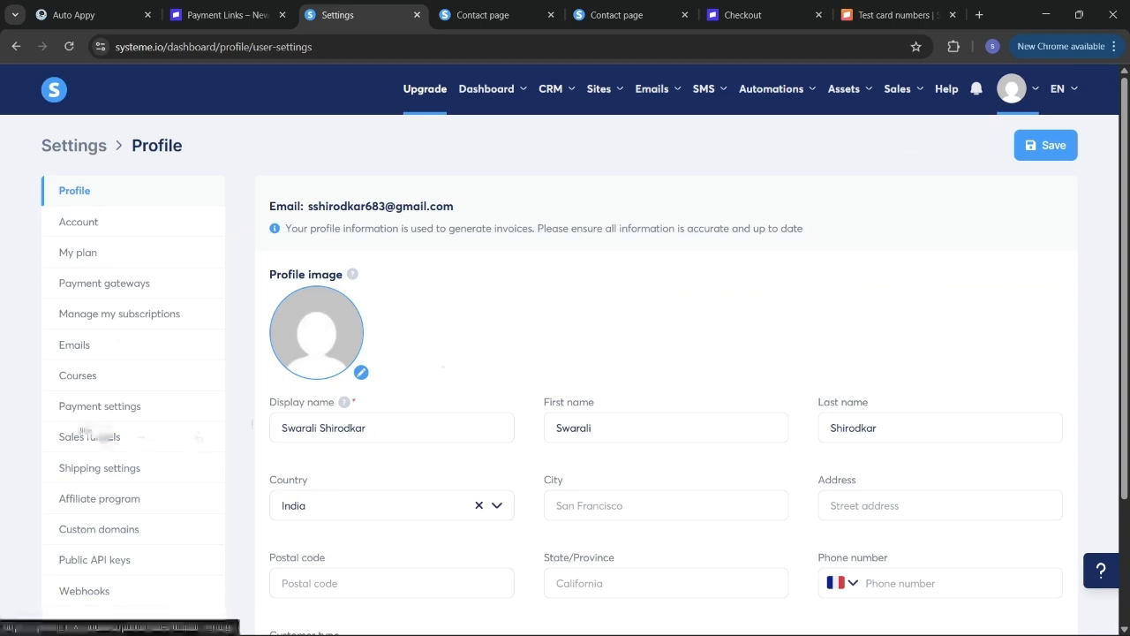
scroll(70, 423, "down", 2)
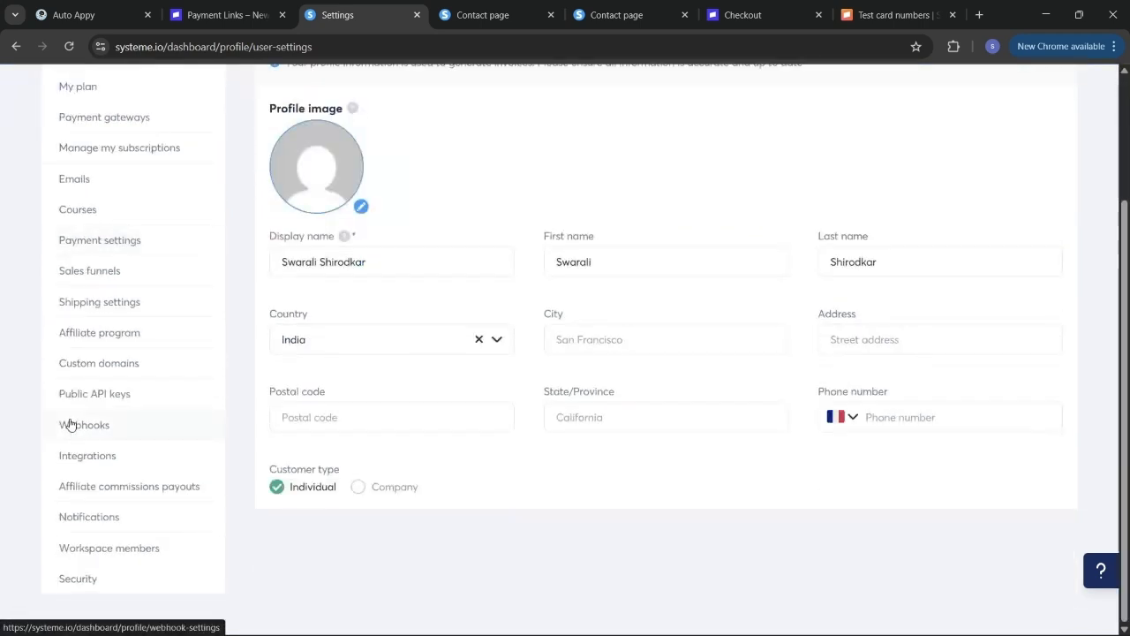
left_click(112, 395)
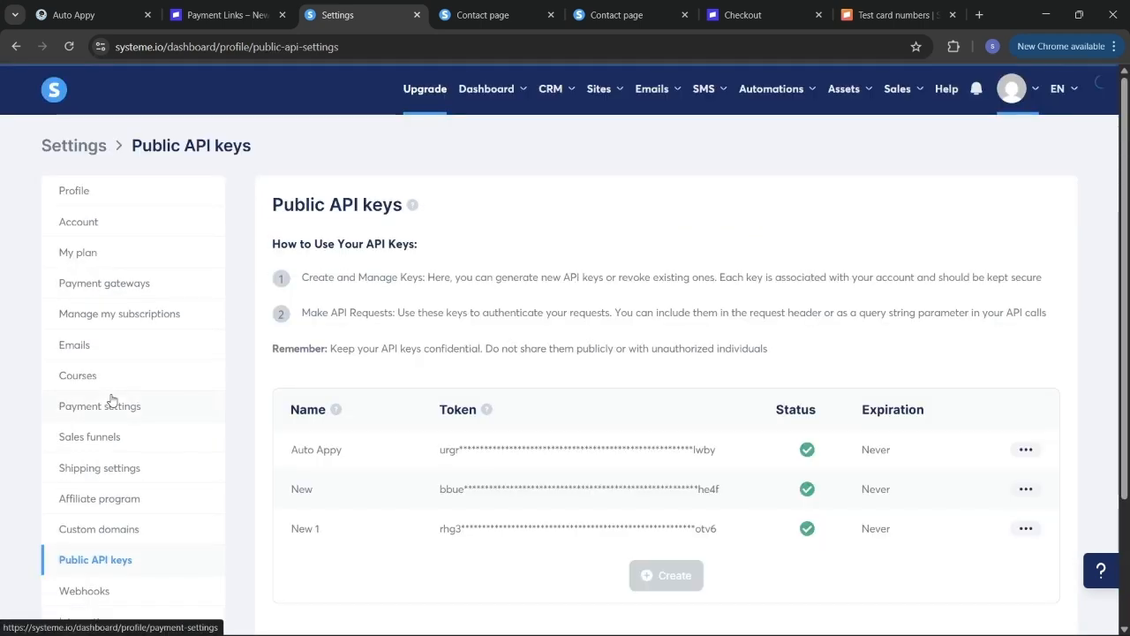
scroll(775, 479, "down", 1)
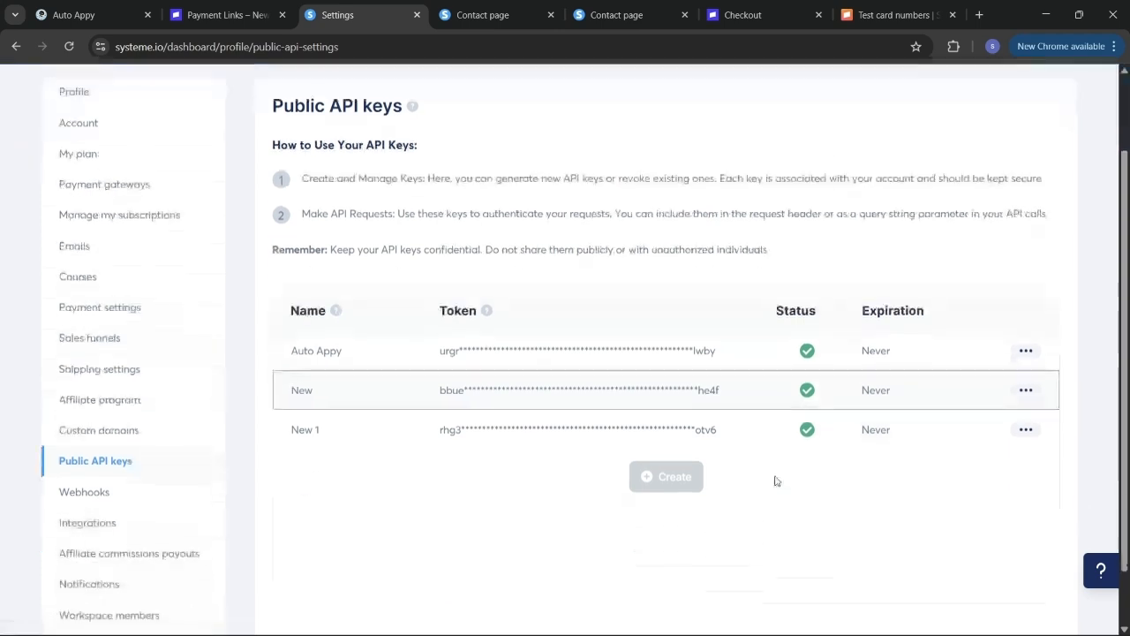
- Delete the three existing API keys: Auto Appy, New and New 1
left_click(1025, 351)
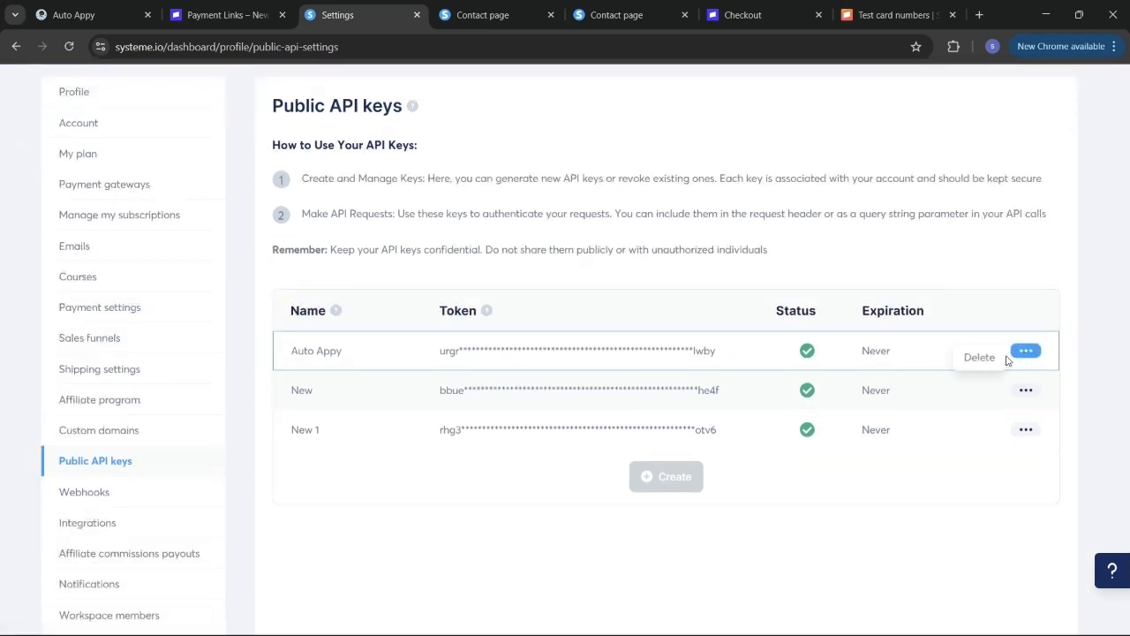
left_click(975, 357)
left_click(750, 397)
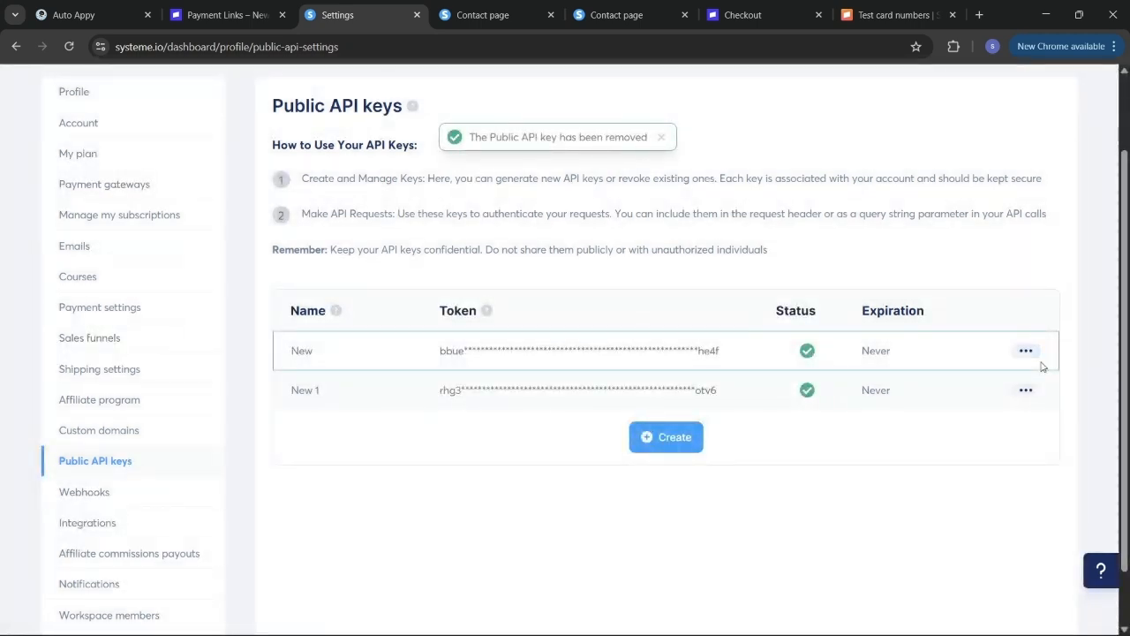
left_click(1026, 351)
left_click(980, 356)
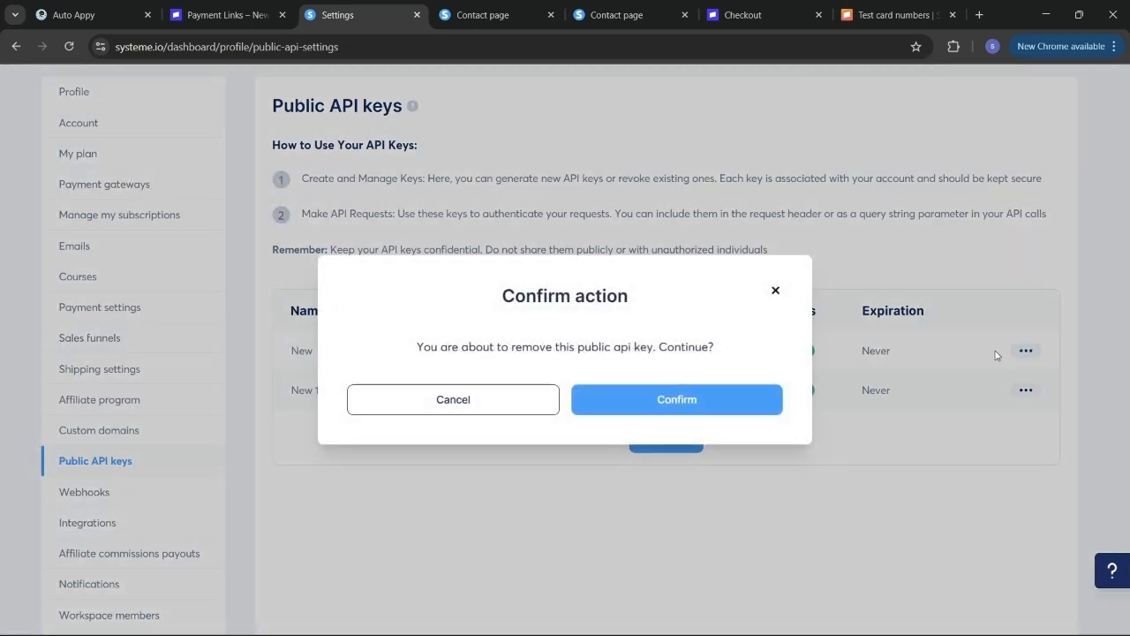
left_click(732, 398)
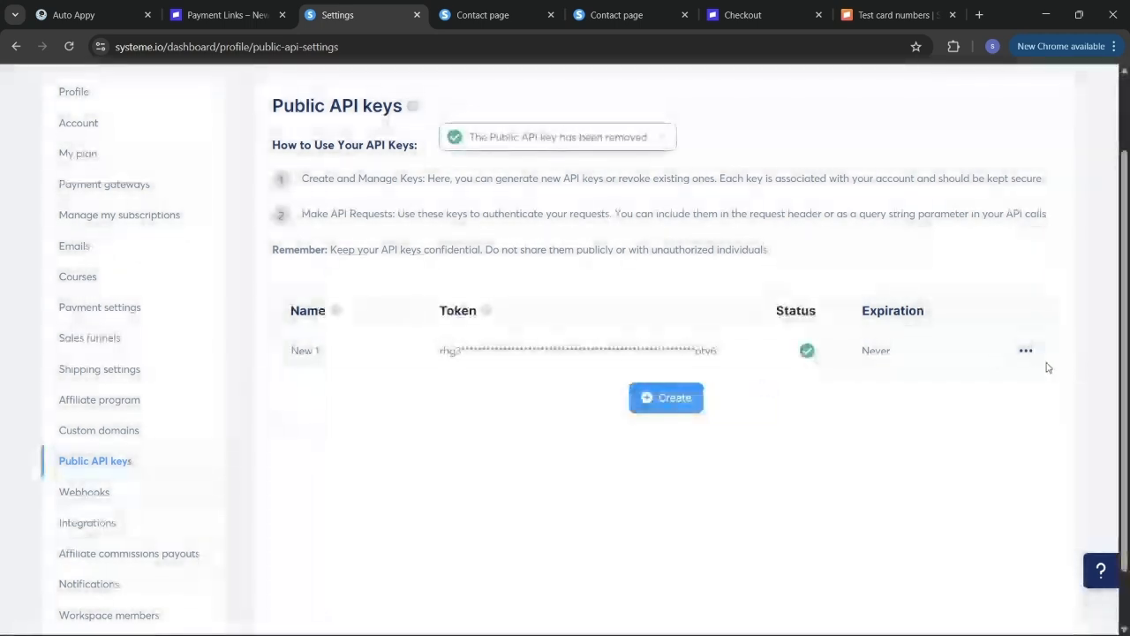
left_click(1027, 353)
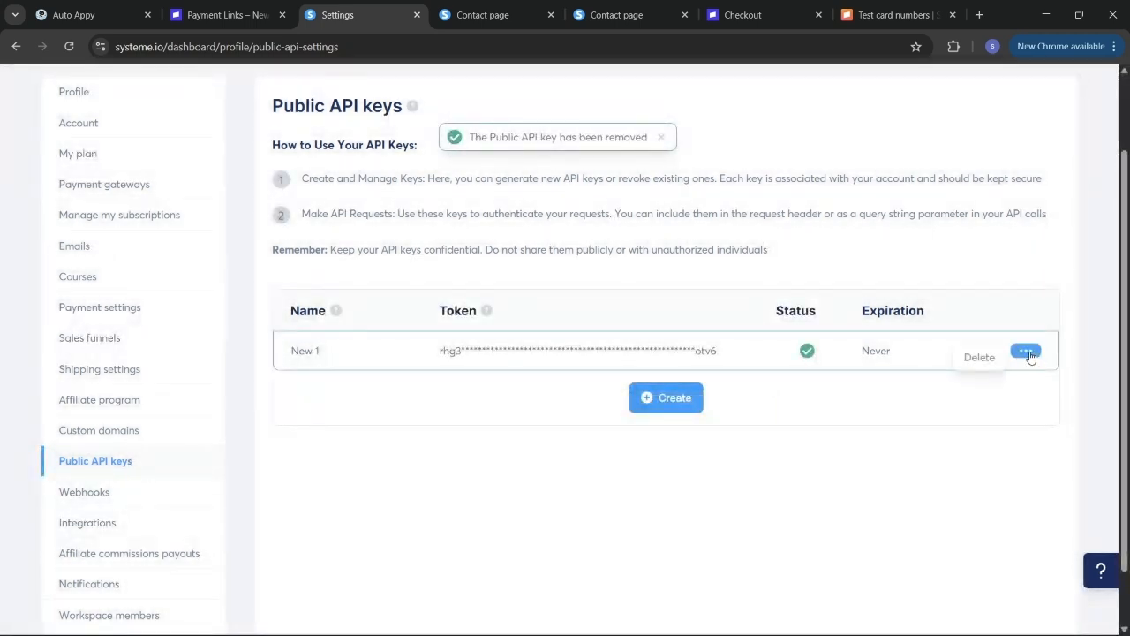
left_click(976, 363)
left_click(704, 401)
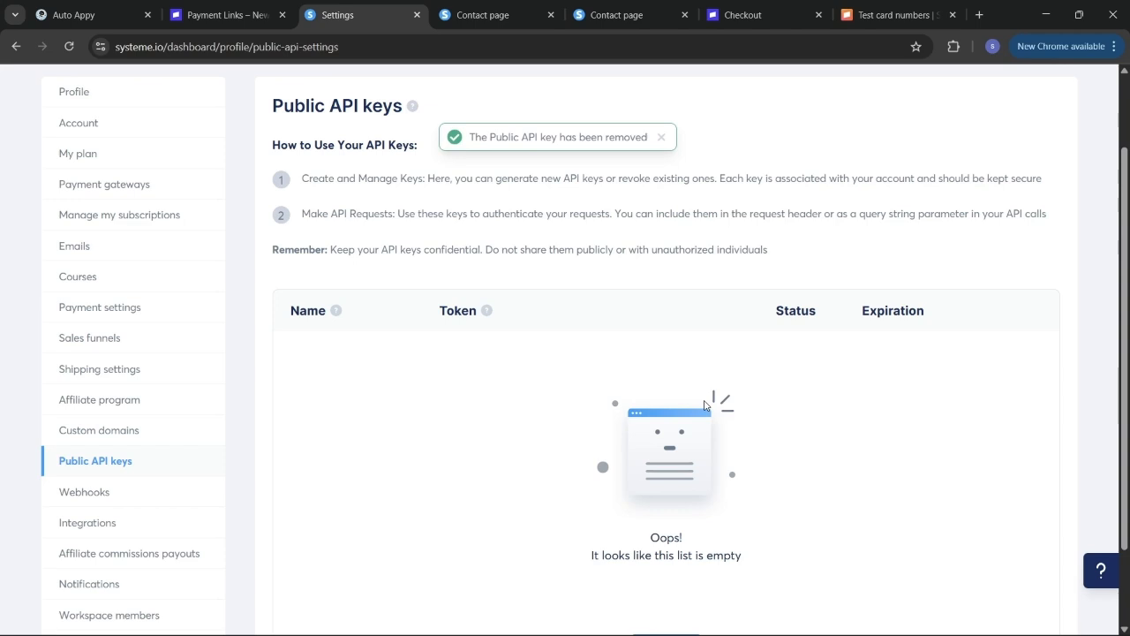
- Create a new public API key named 'Auto Appy' and copy its token
scroll(677, 347, "down", 2)
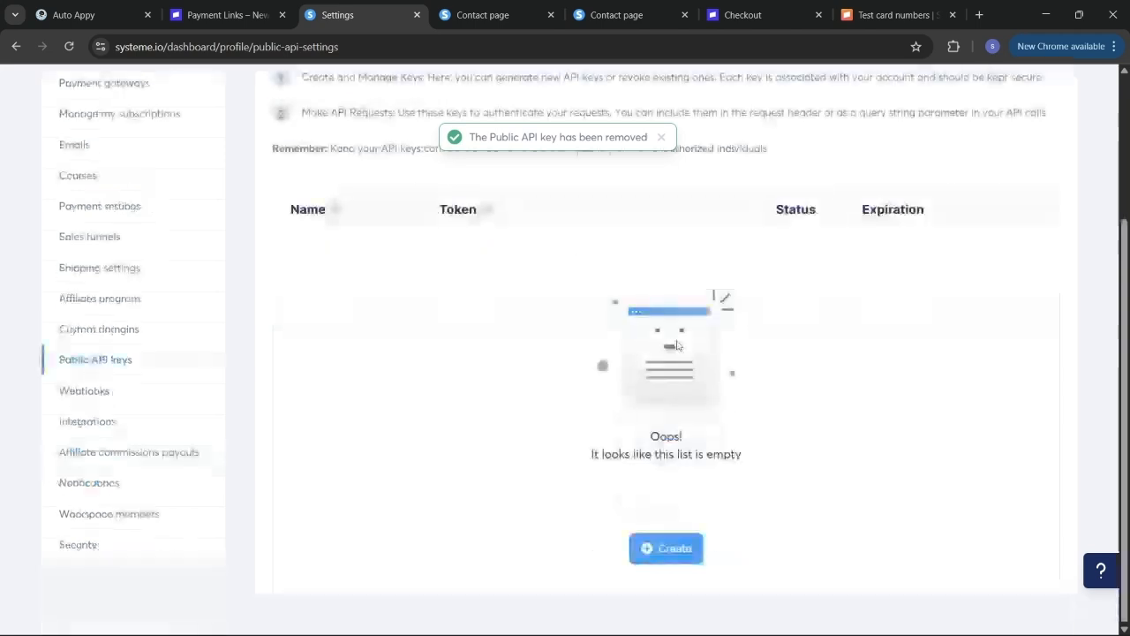
left_click(669, 558)
left_click(535, 336)
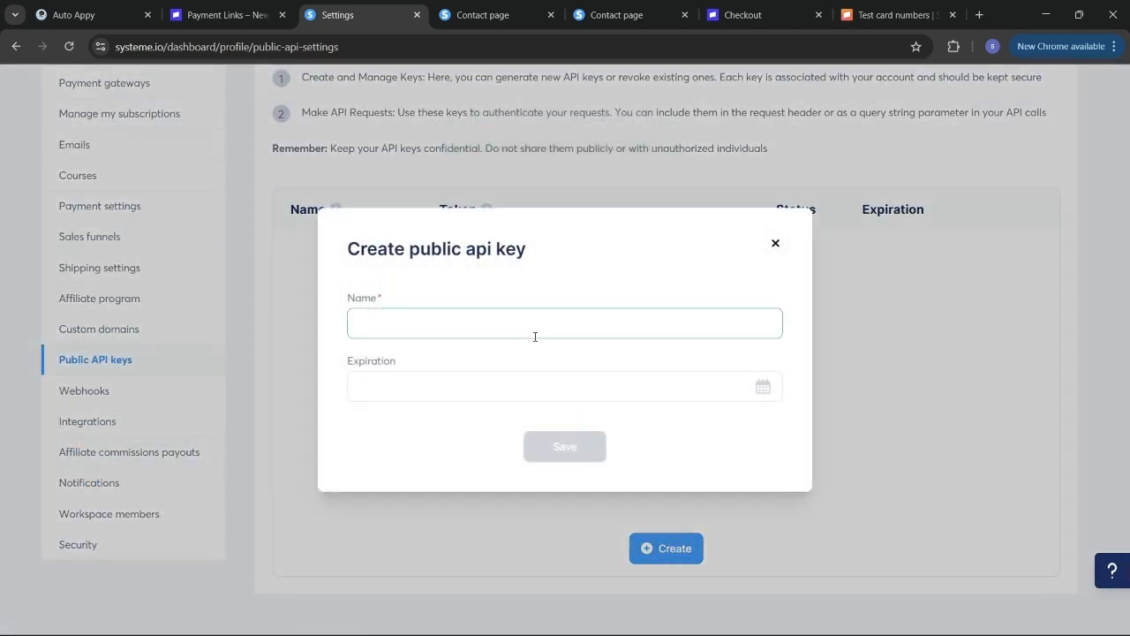
type("Auto A")
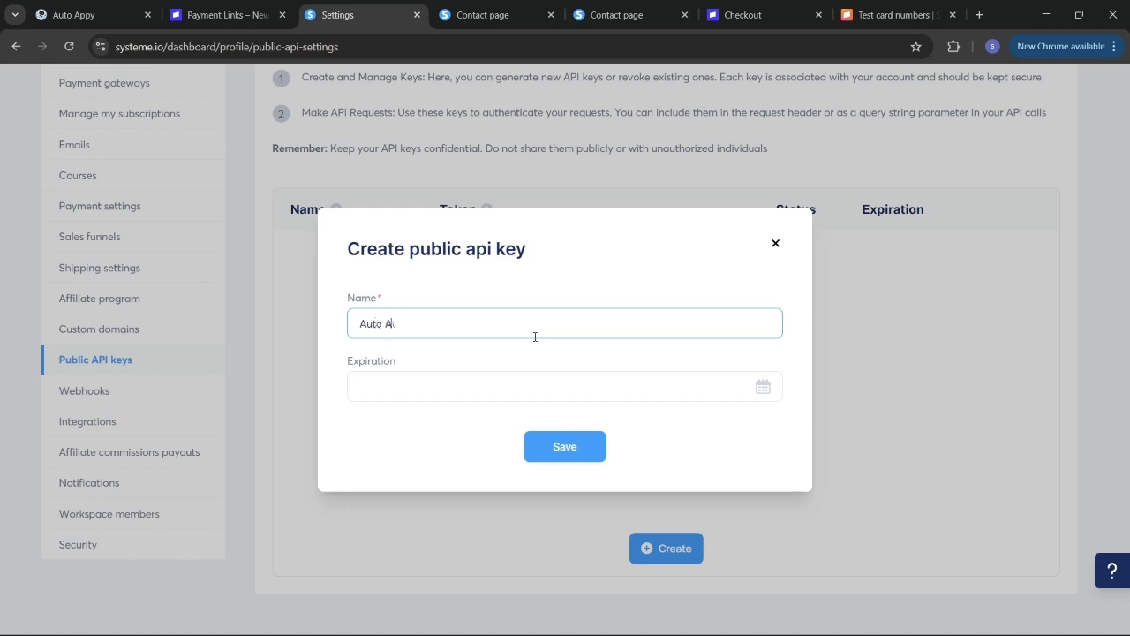
type("ppy")
left_click(565, 446)
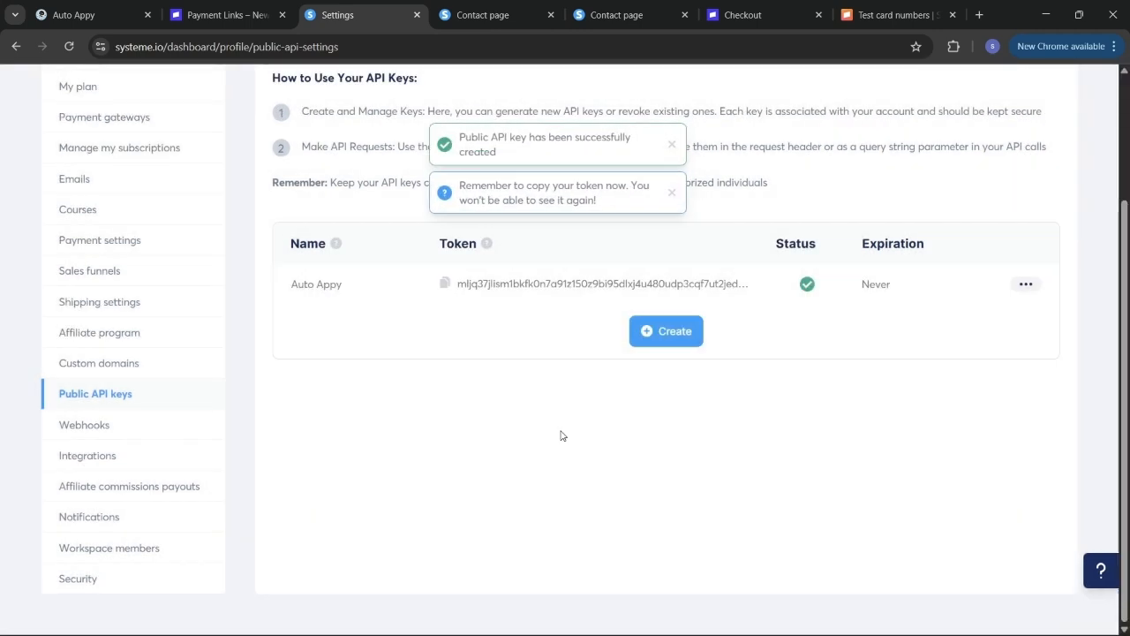
left_click(444, 282)
left_click(85, 5)
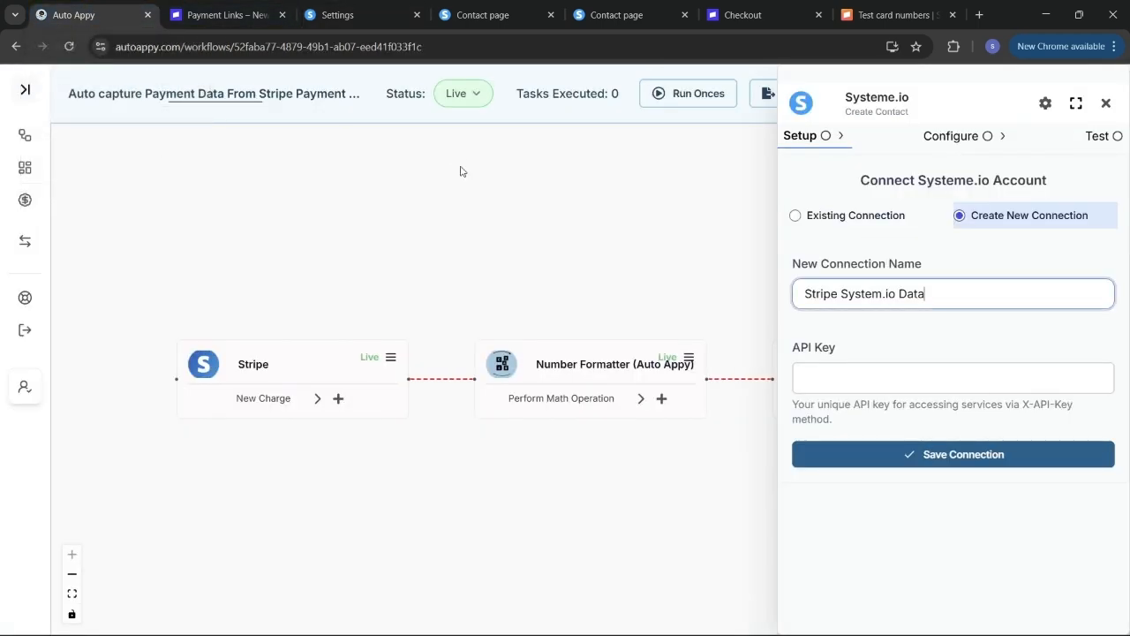
- Paste the copied Systeme.io API key into the connection form and save the connection
left_click(851, 378)
key("ctrl+v")
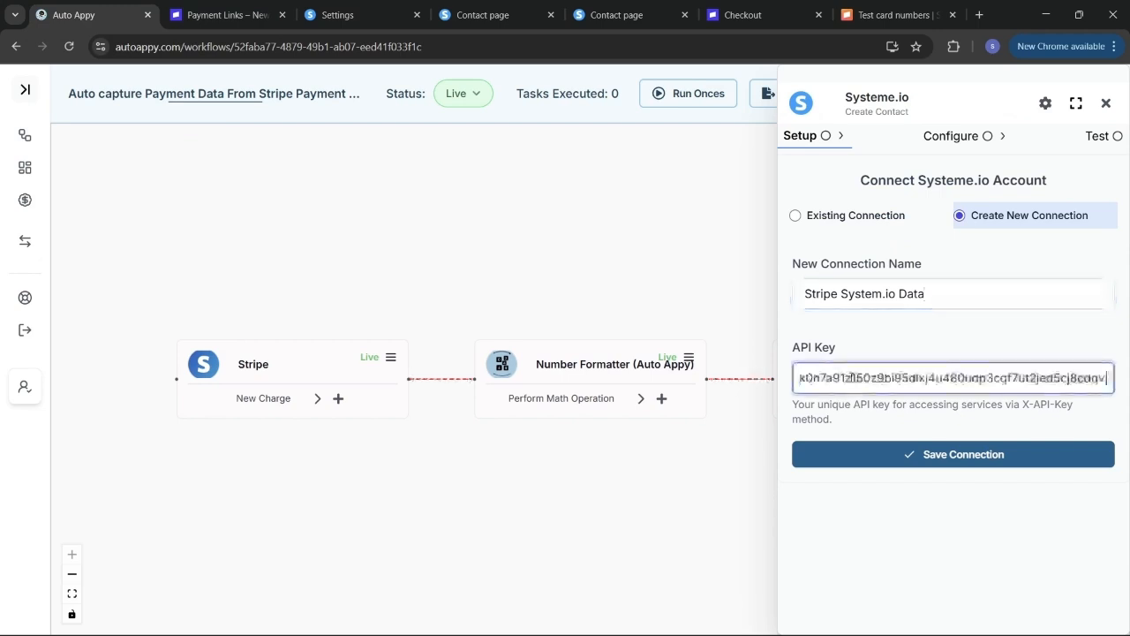
left_click(900, 457)
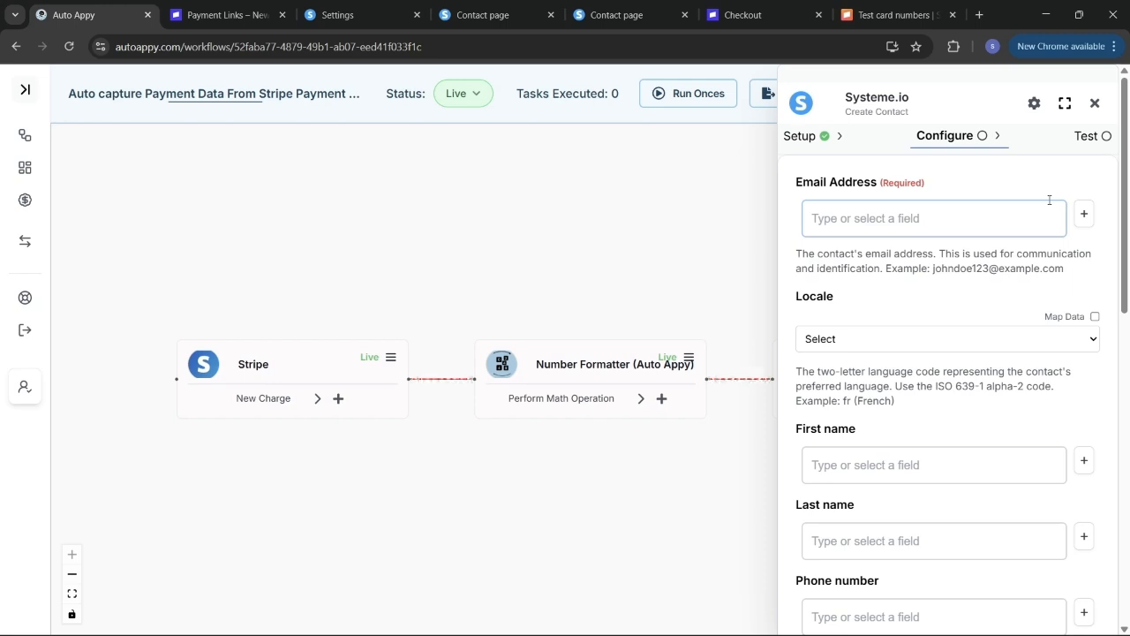
- Map Email Address to Stripe's billing_details.email and set the contact Locale to English
left_click(1080, 216)
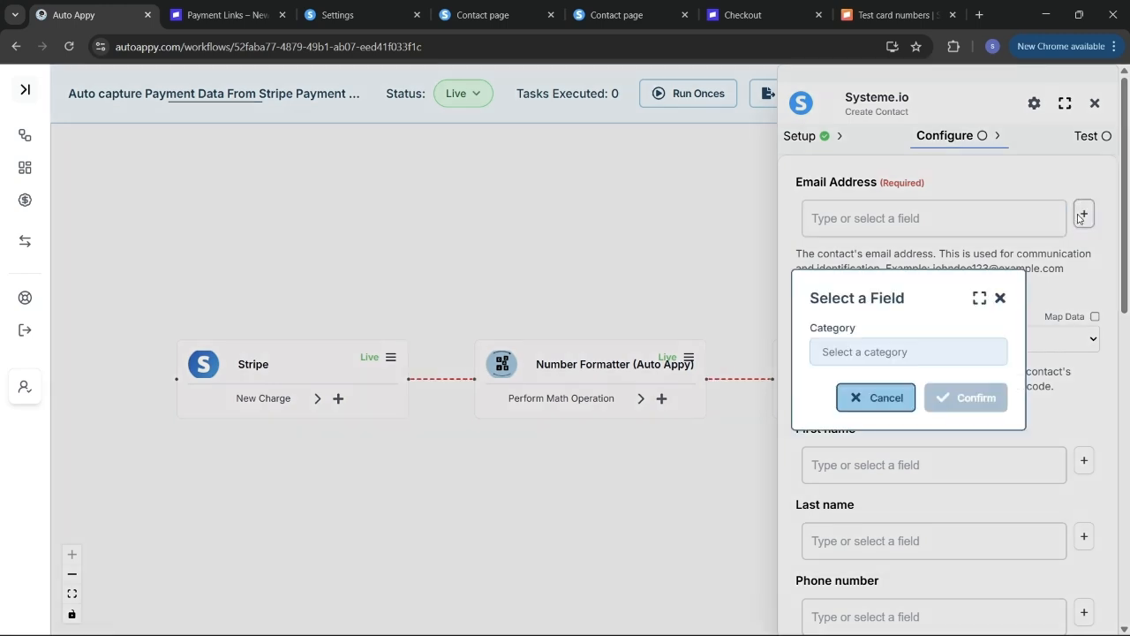
left_click(906, 351)
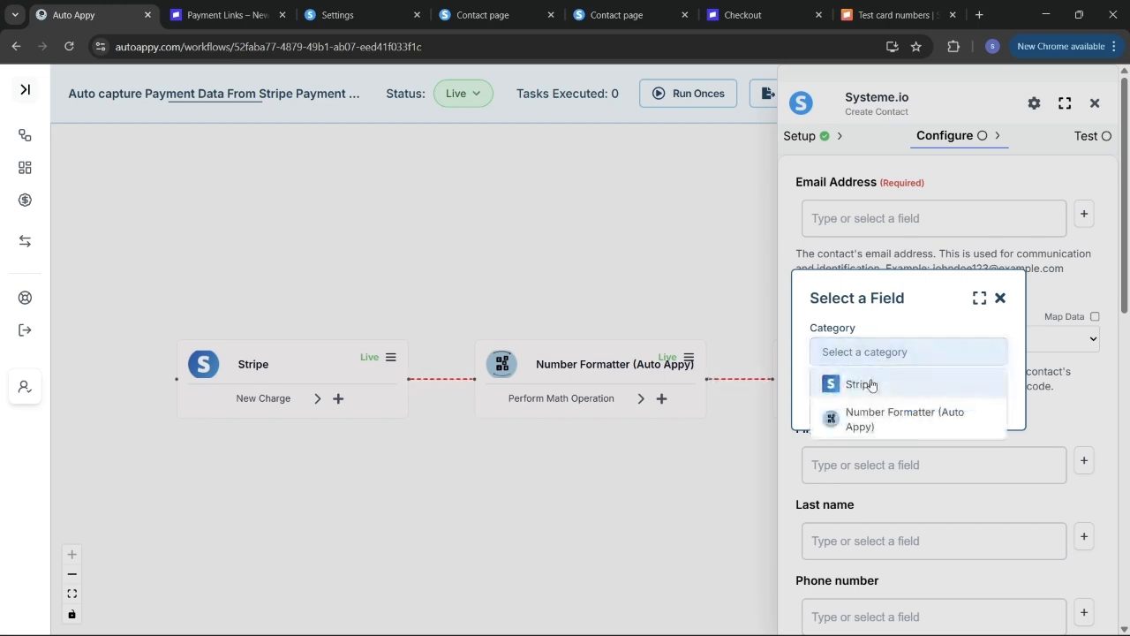
left_click(869, 384)
left_click(871, 382)
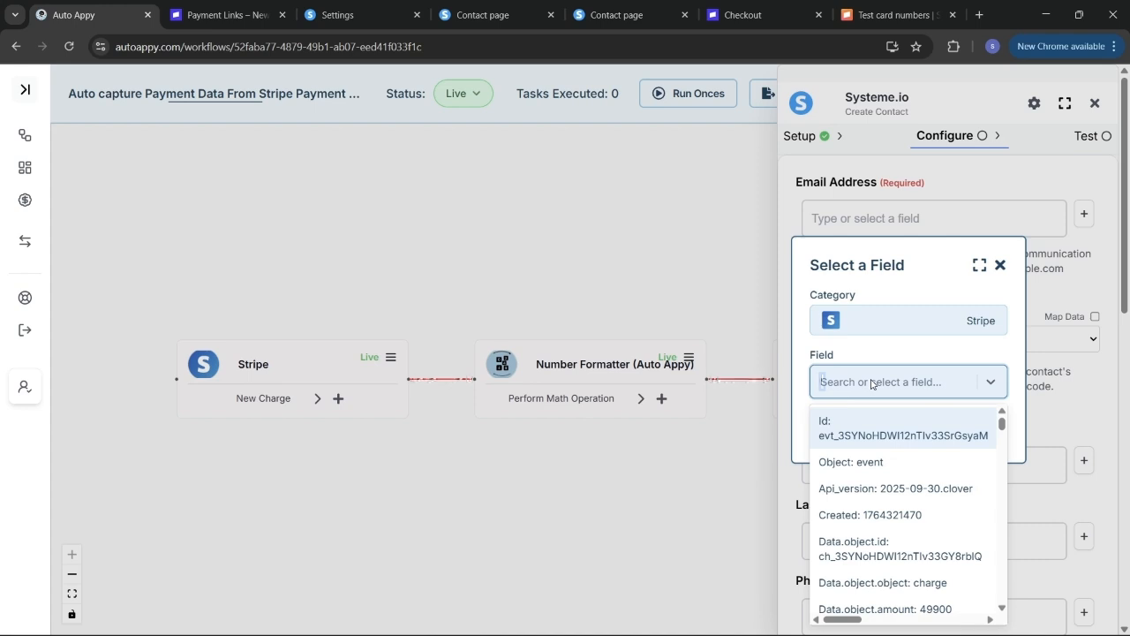
type("ssh")
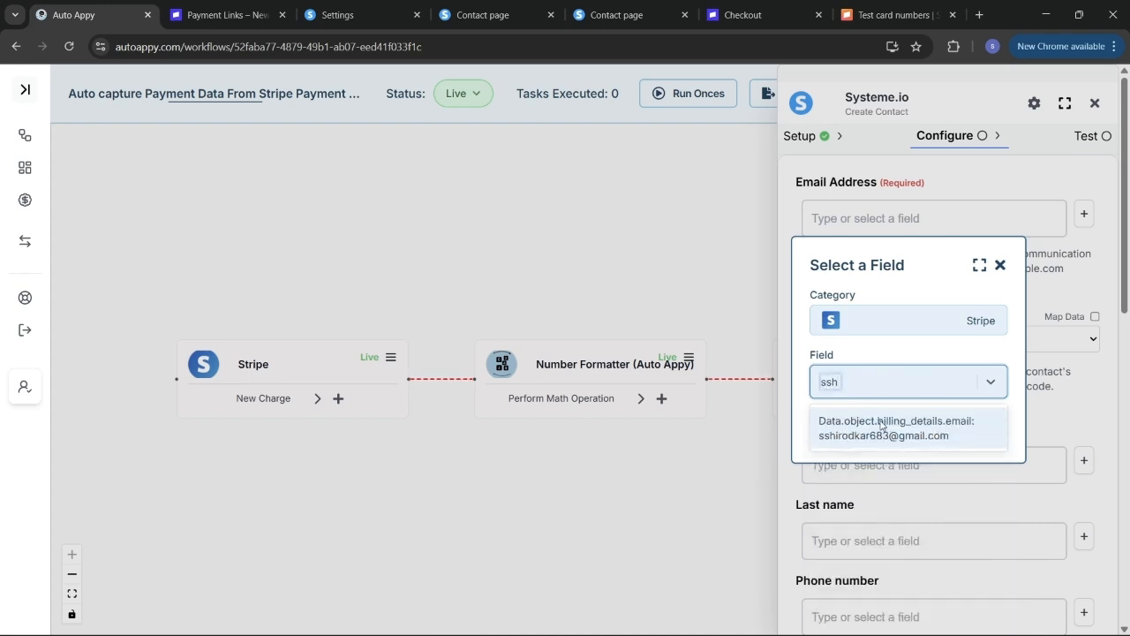
left_click(880, 427)
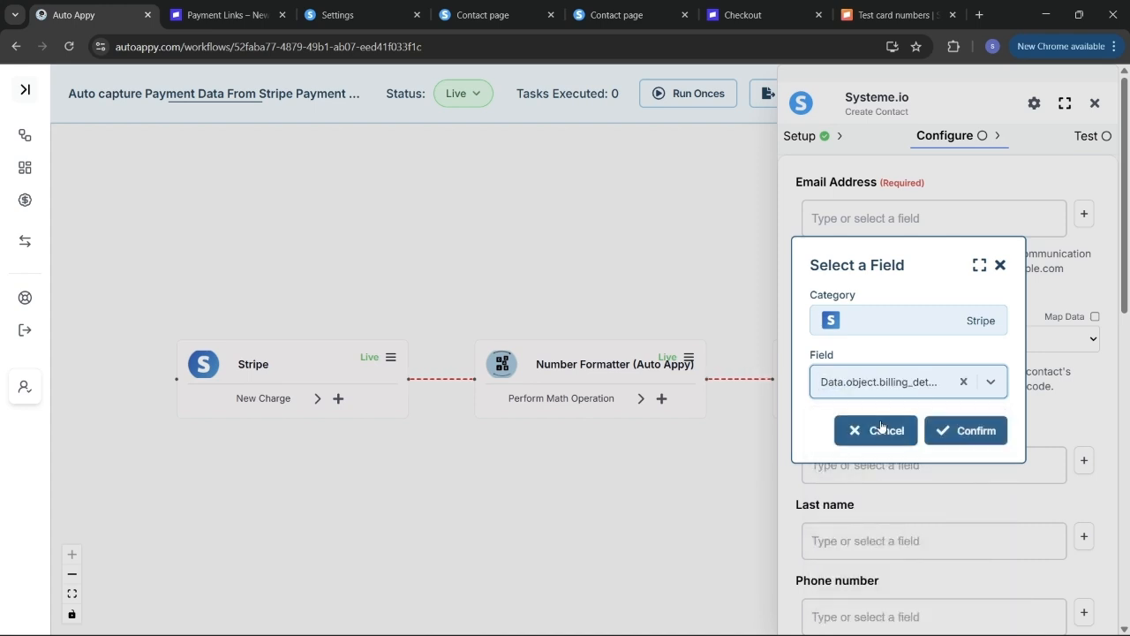
left_click(954, 430)
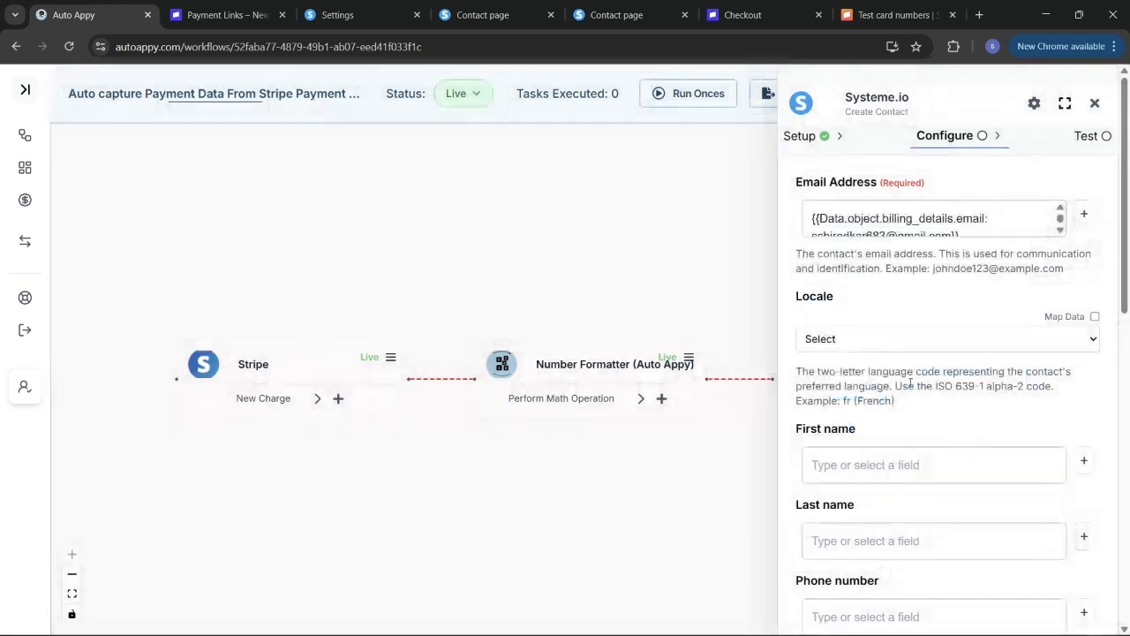
left_click(853, 350)
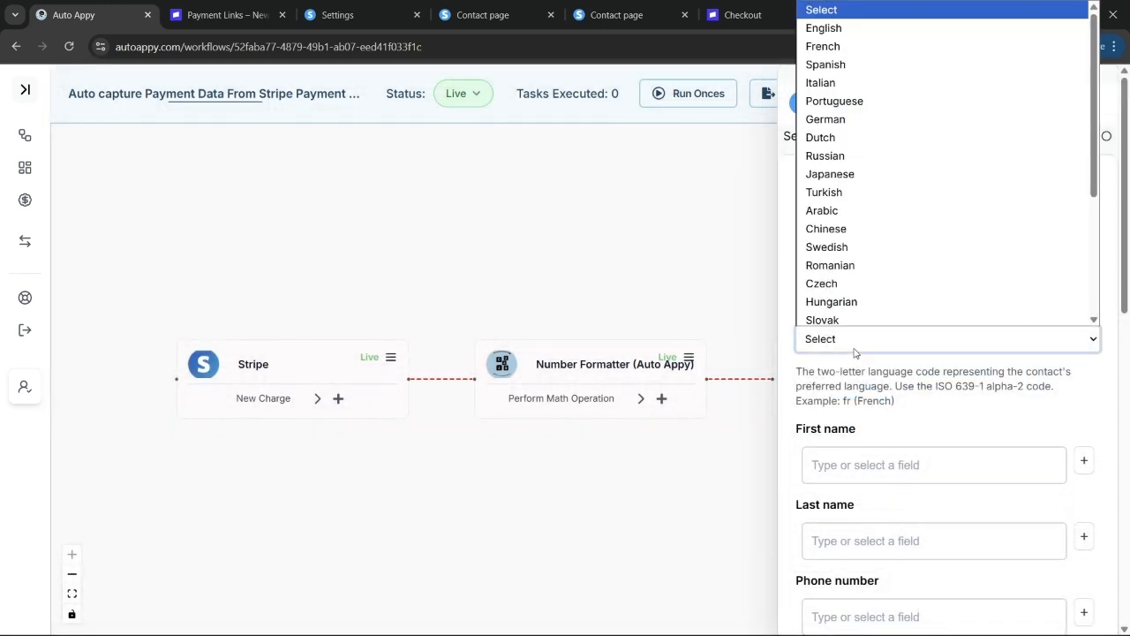
left_click(806, 27)
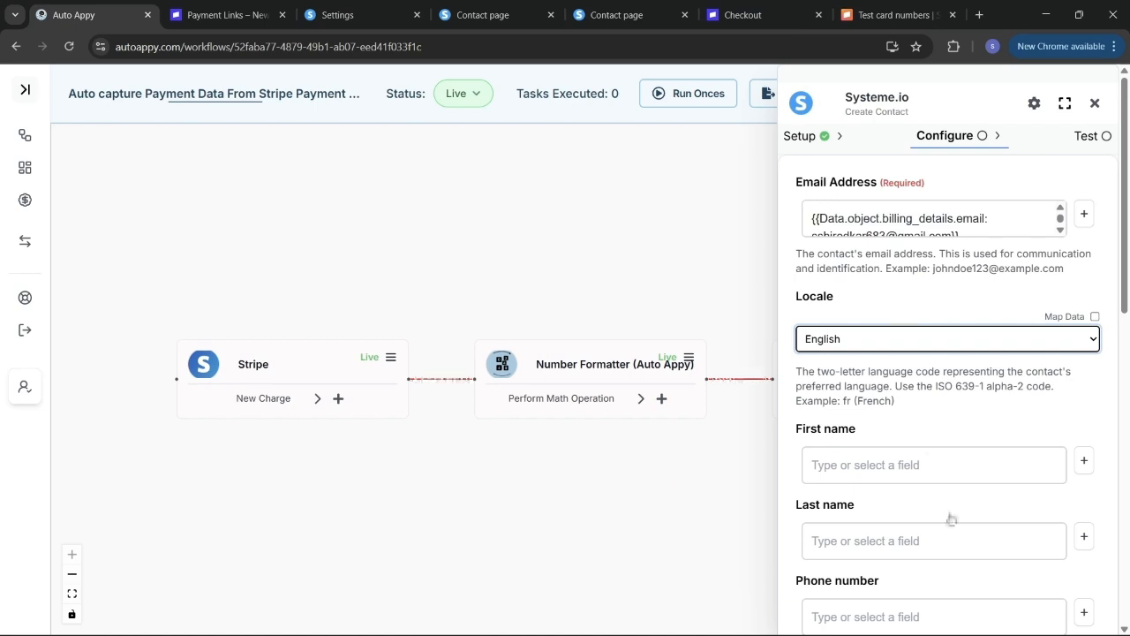
- Search Stripe fields for First name, then close the picker without mapping anything
left_click(1083, 465)
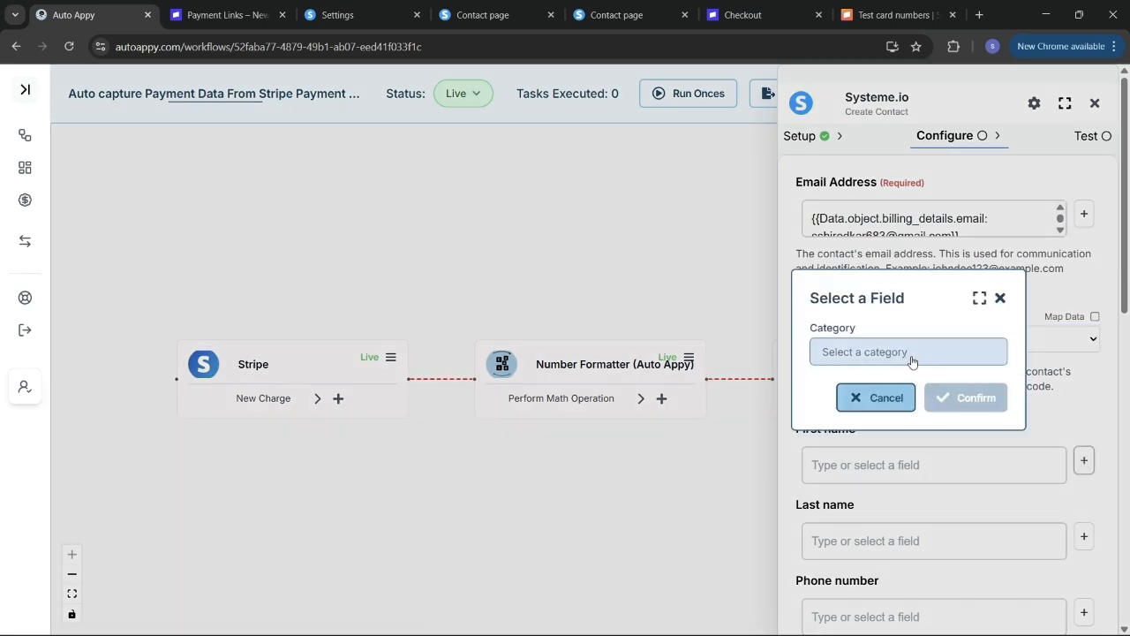
left_click(847, 352)
left_click(881, 383)
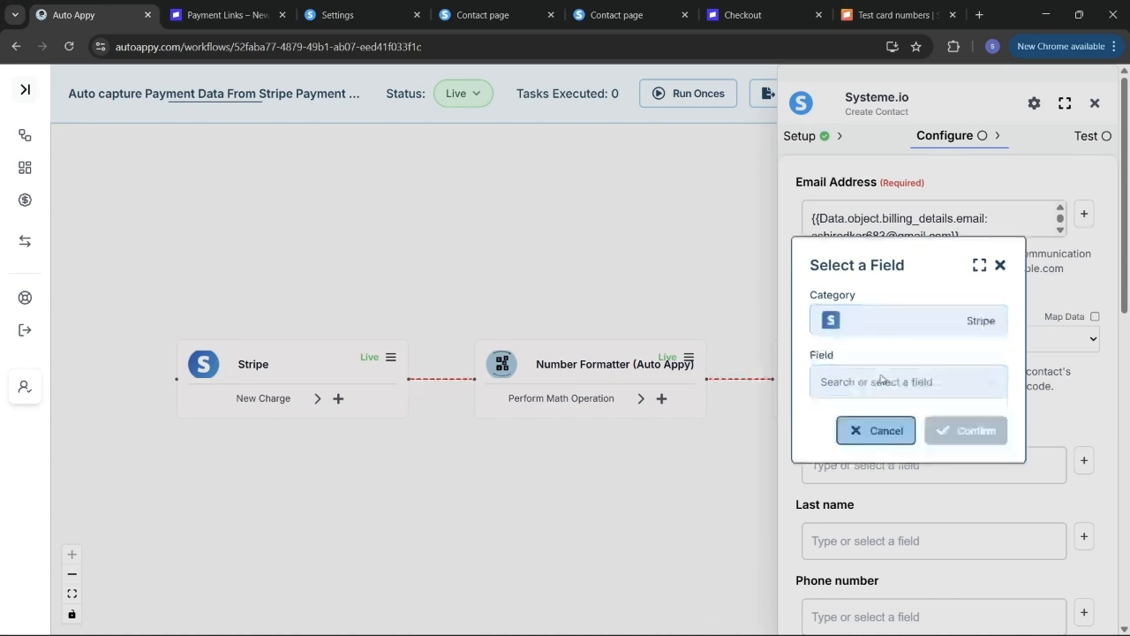
left_click(880, 381)
type("swara")
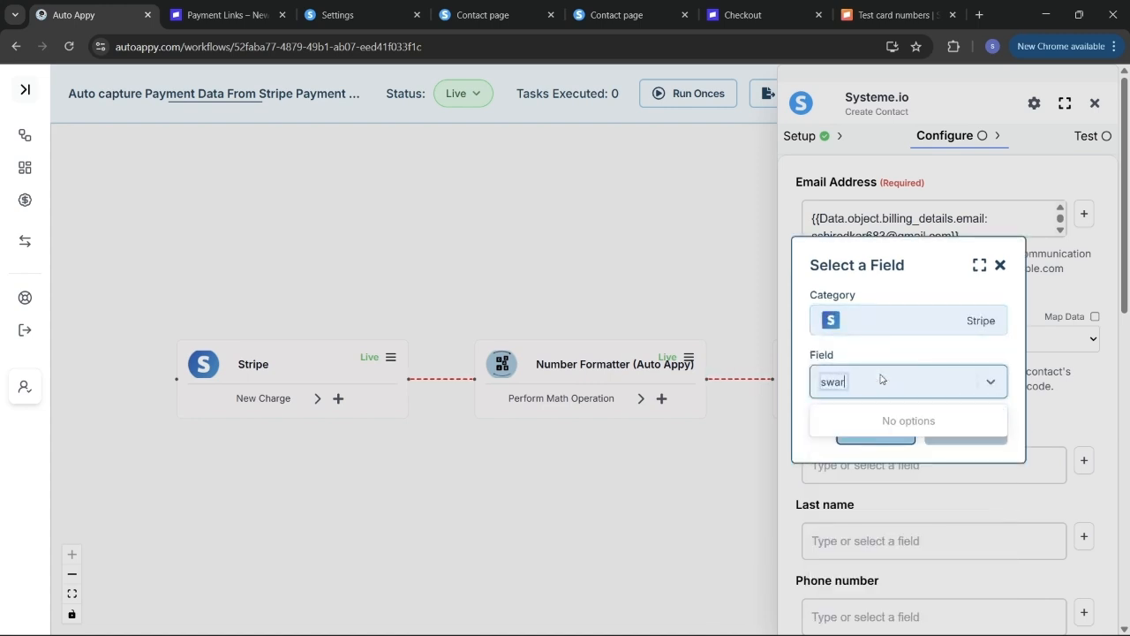
key("BackSpace")
key("BackSpace")
key("BackSpace")
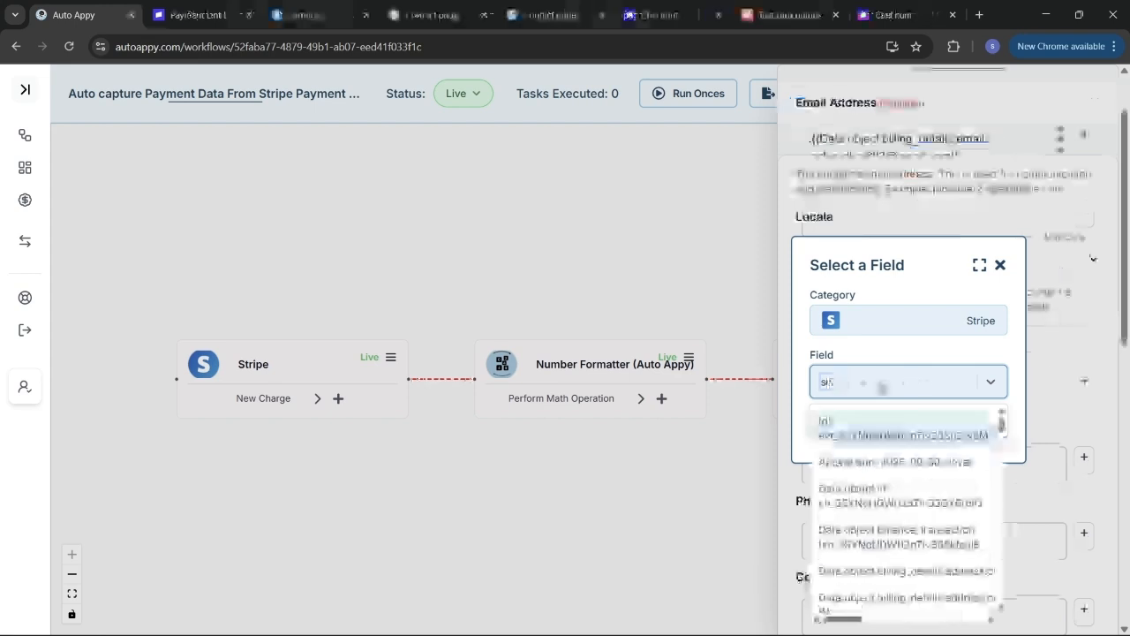
type("iya")
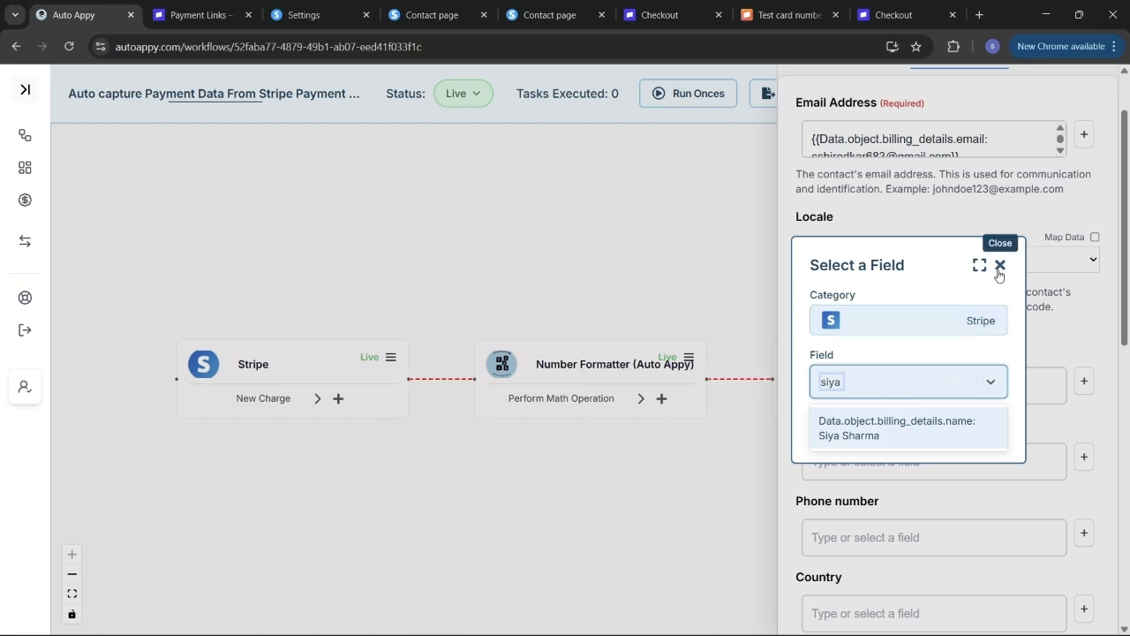
left_click(999, 266)
scroll(970, 225, "up", 1)
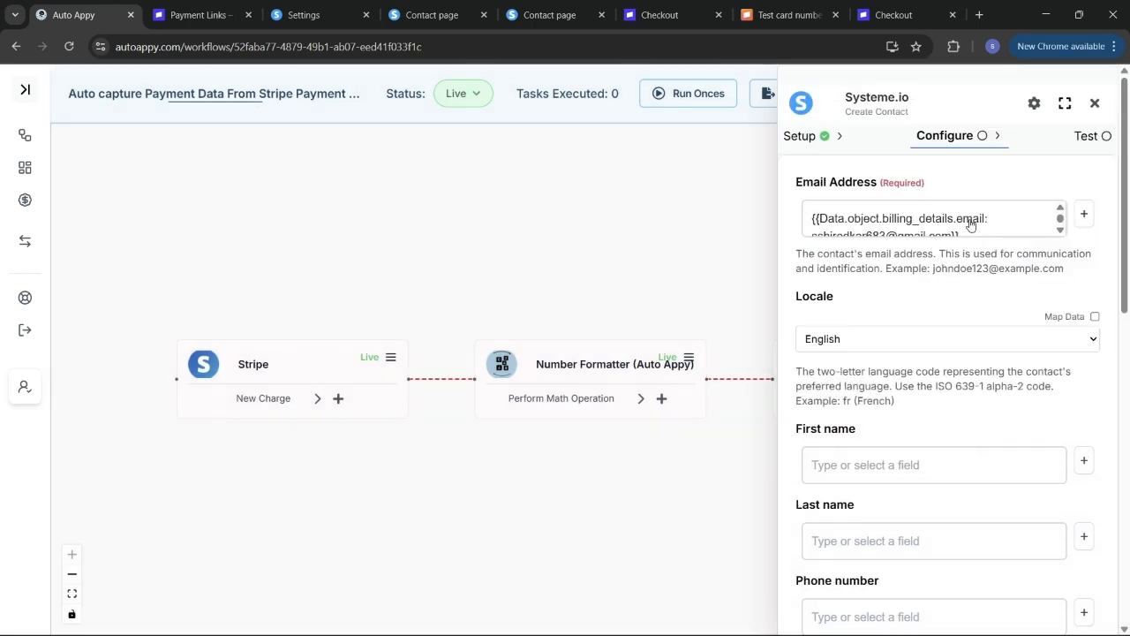
- Add a Text Formatter Split Text step after the Number Formatter
left_click(1095, 104)
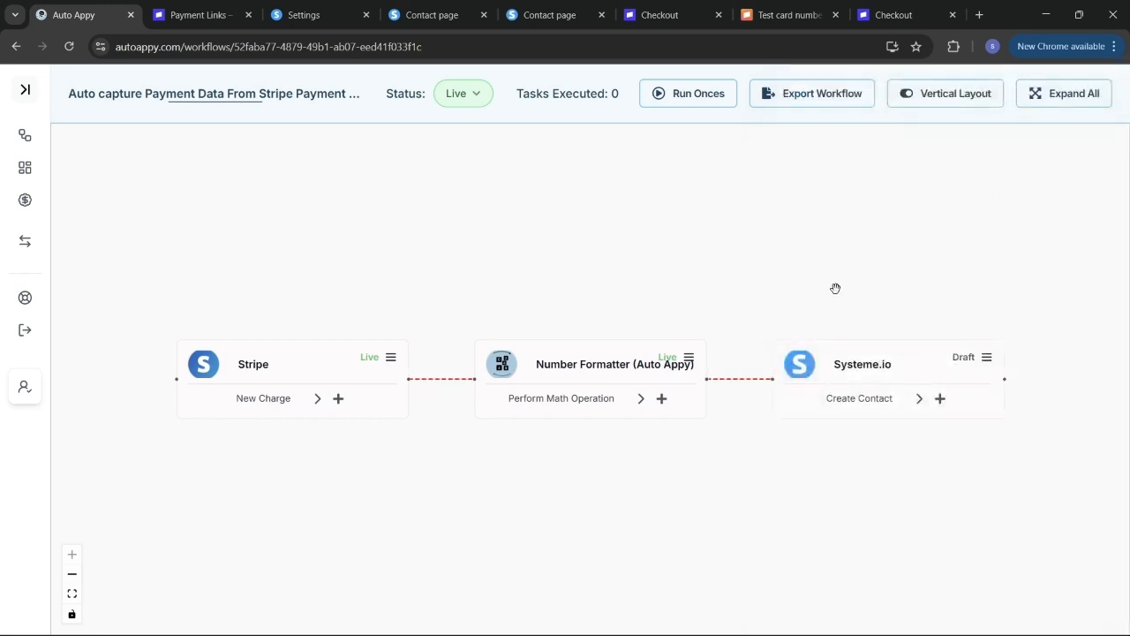
left_click(662, 399)
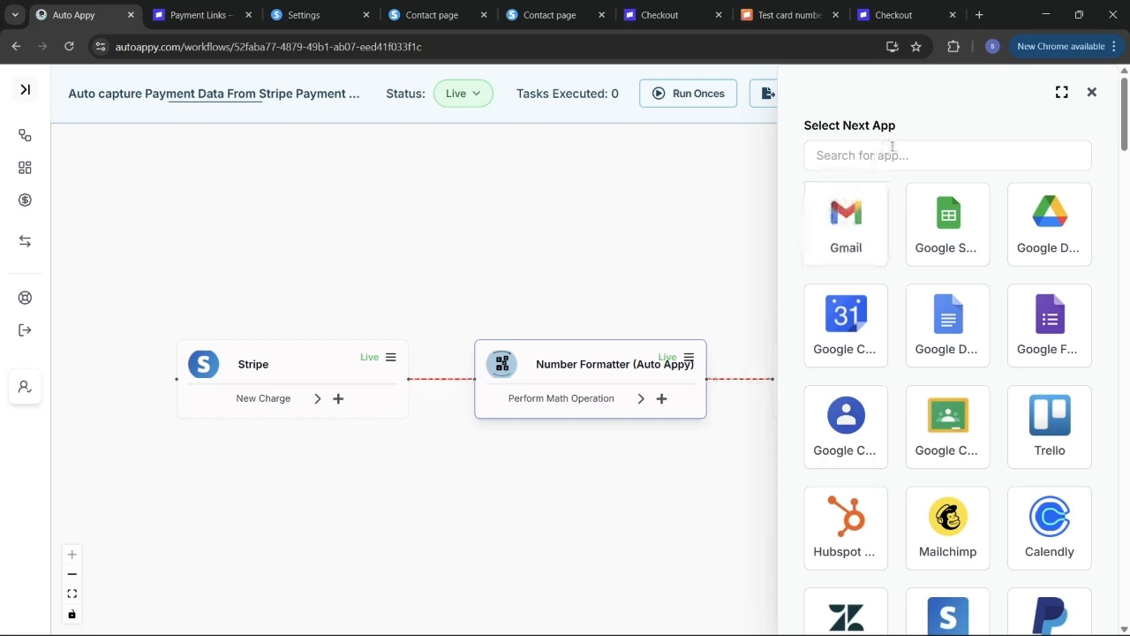
left_click(892, 147)
type("text")
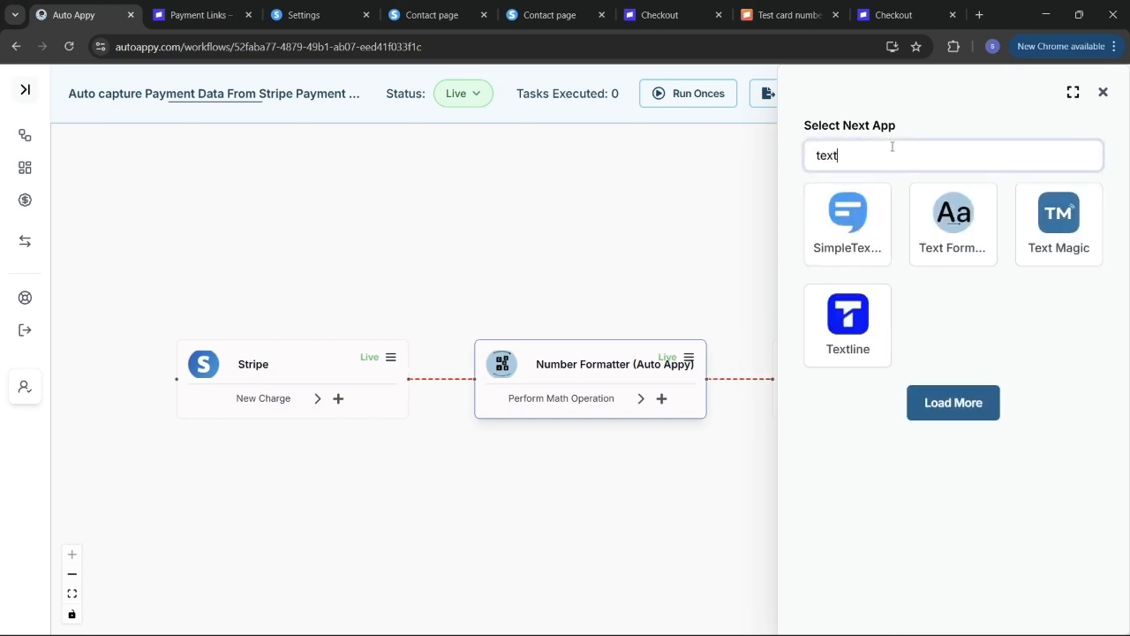
left_click(972, 222)
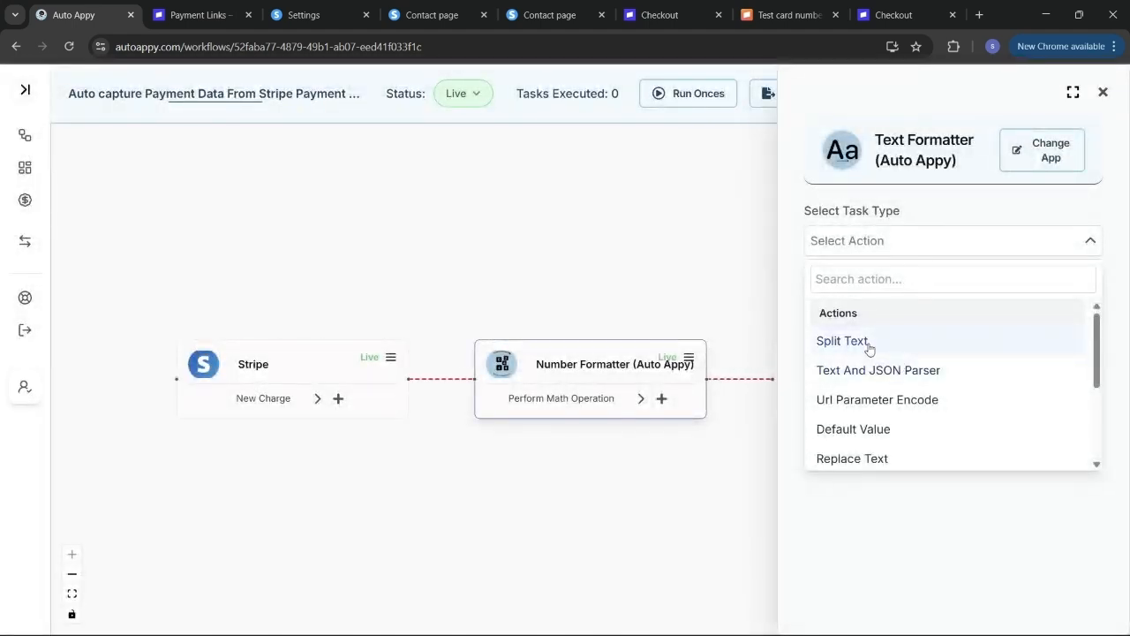
left_click(869, 349)
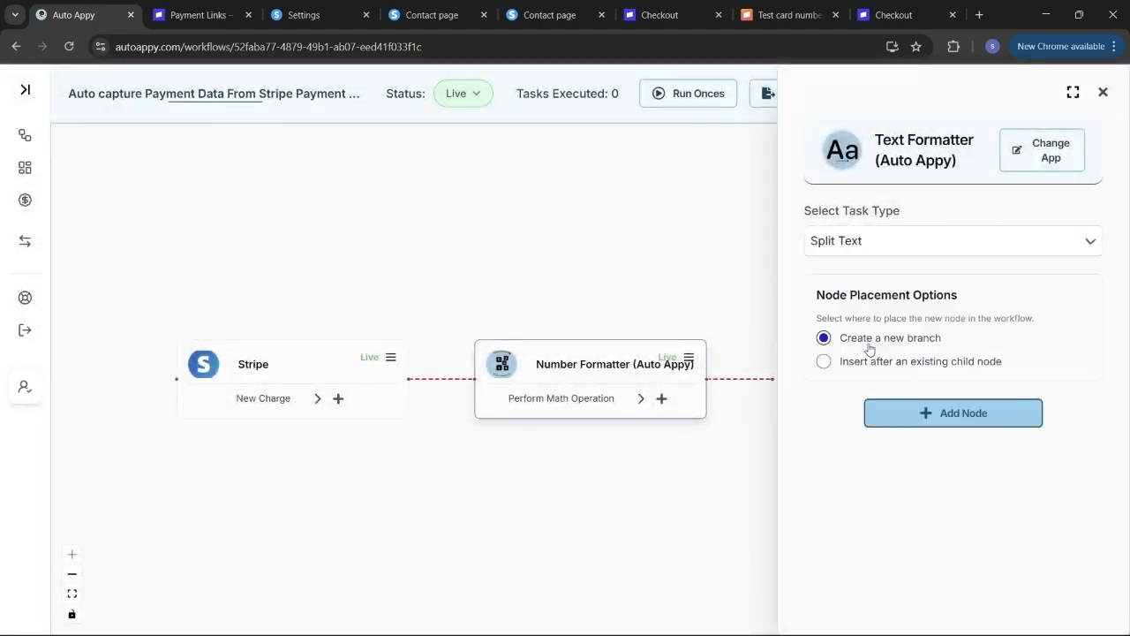
- Insert the Split Text step ahead of Systeme.io and confirm adding the node
left_click(822, 363)
left_click(869, 397)
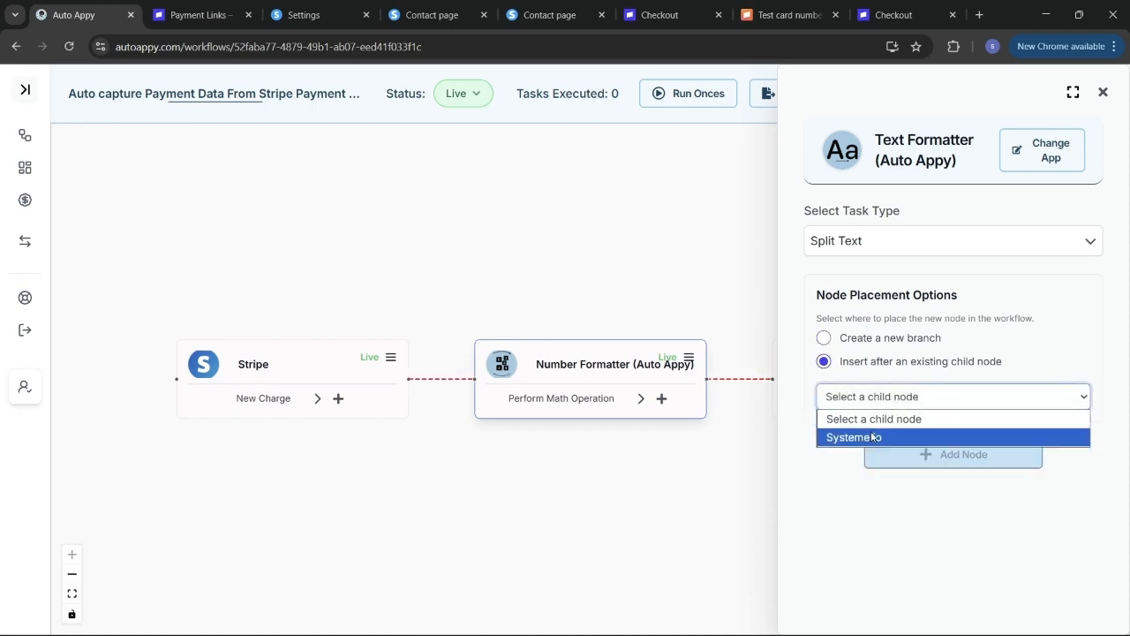
left_click(866, 437)
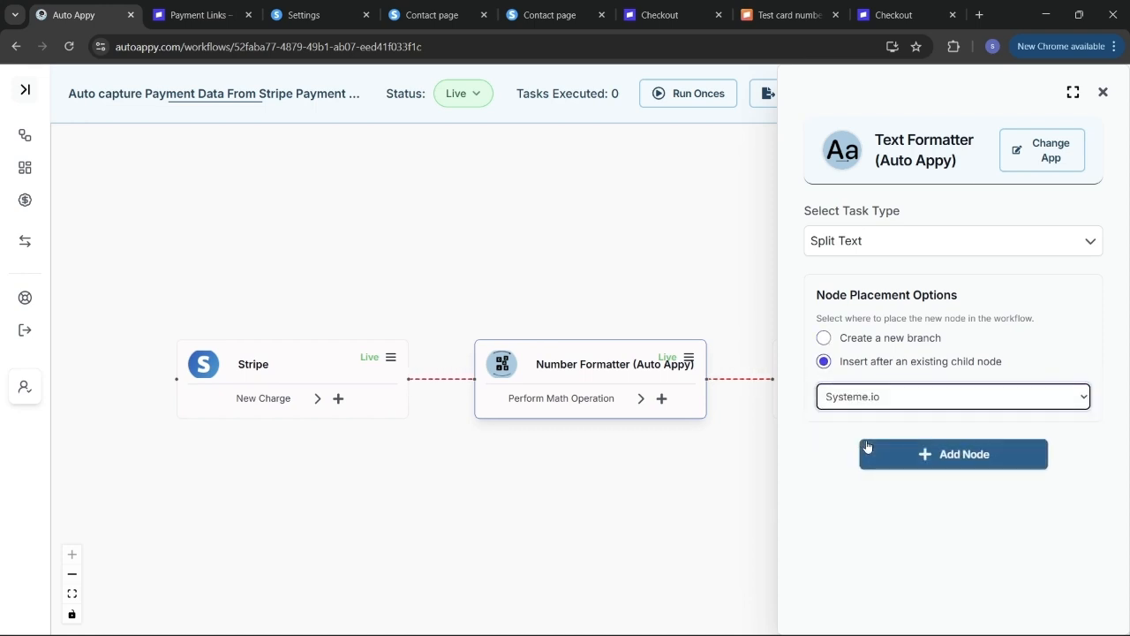
left_click(910, 458)
left_click(915, 413)
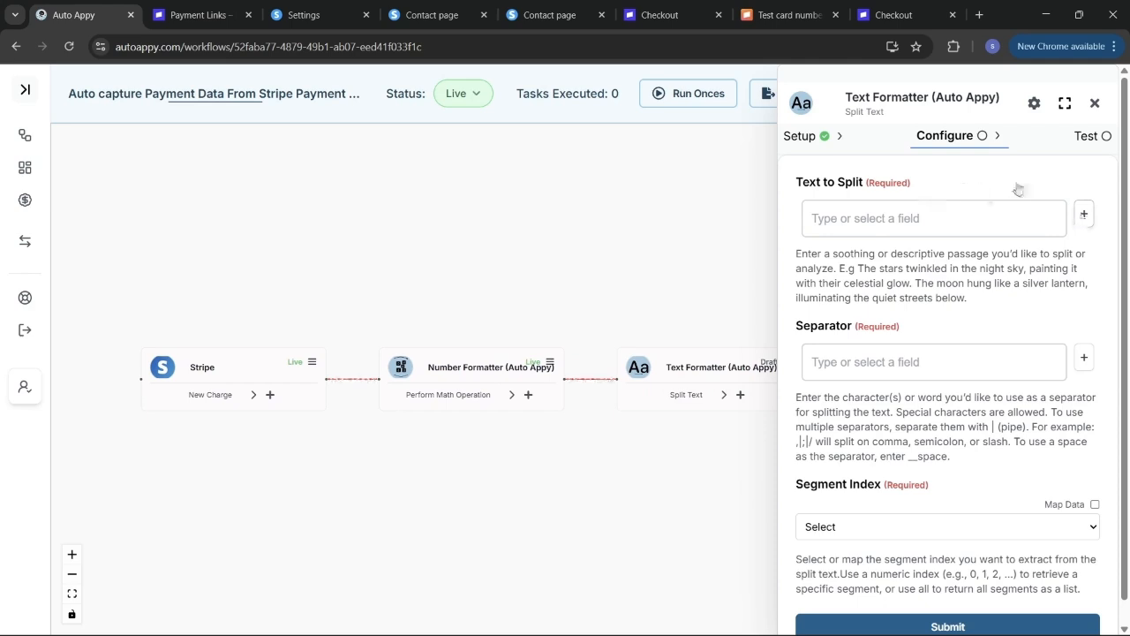
left_click(1079, 217)
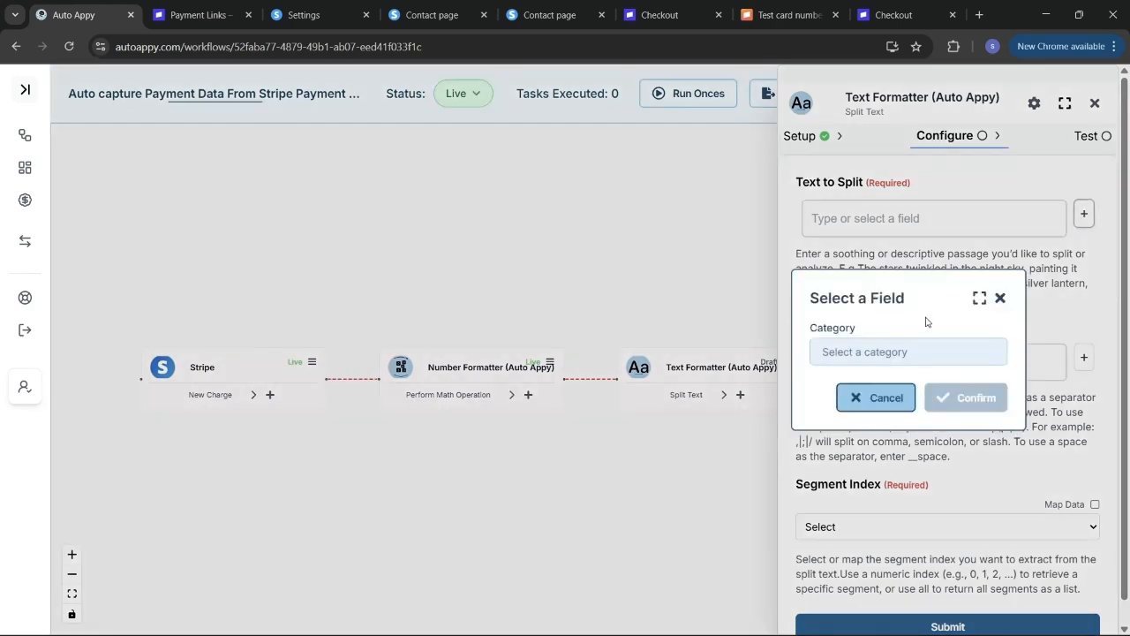
- Map Text to Split to Stripe's billing_details.name field
left_click(908, 353)
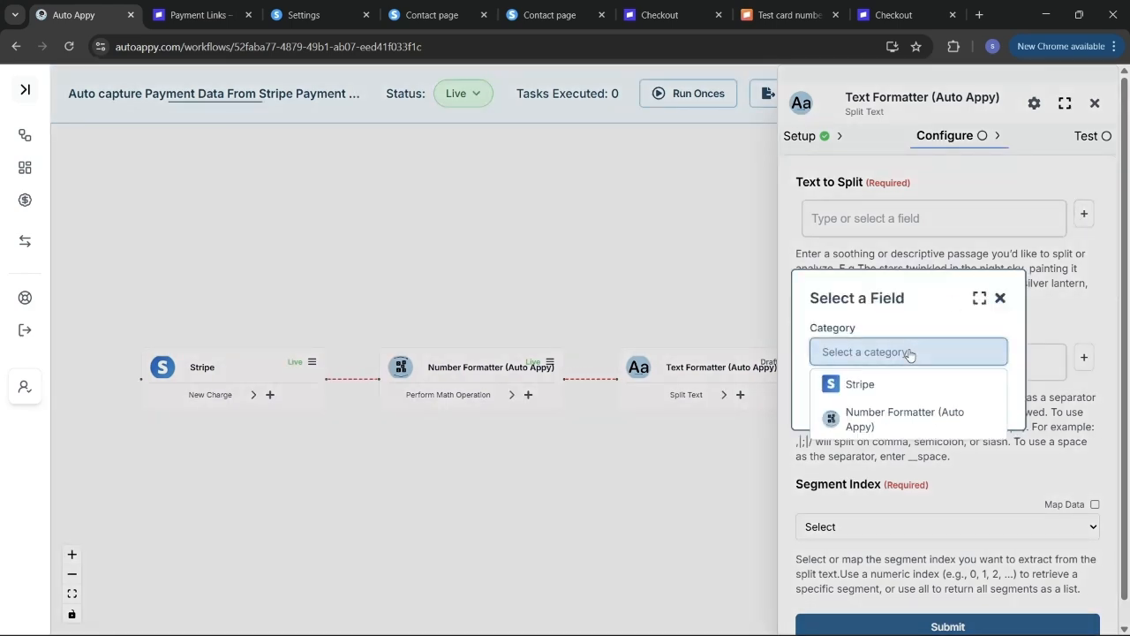
left_click(868, 385)
left_click(867, 381)
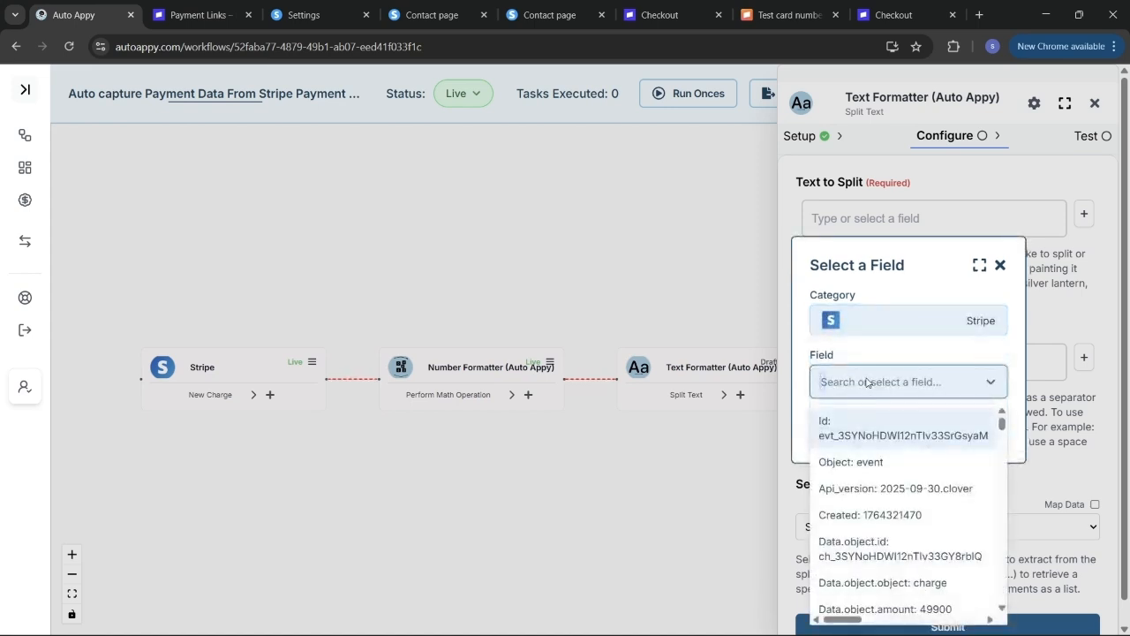
type("siya")
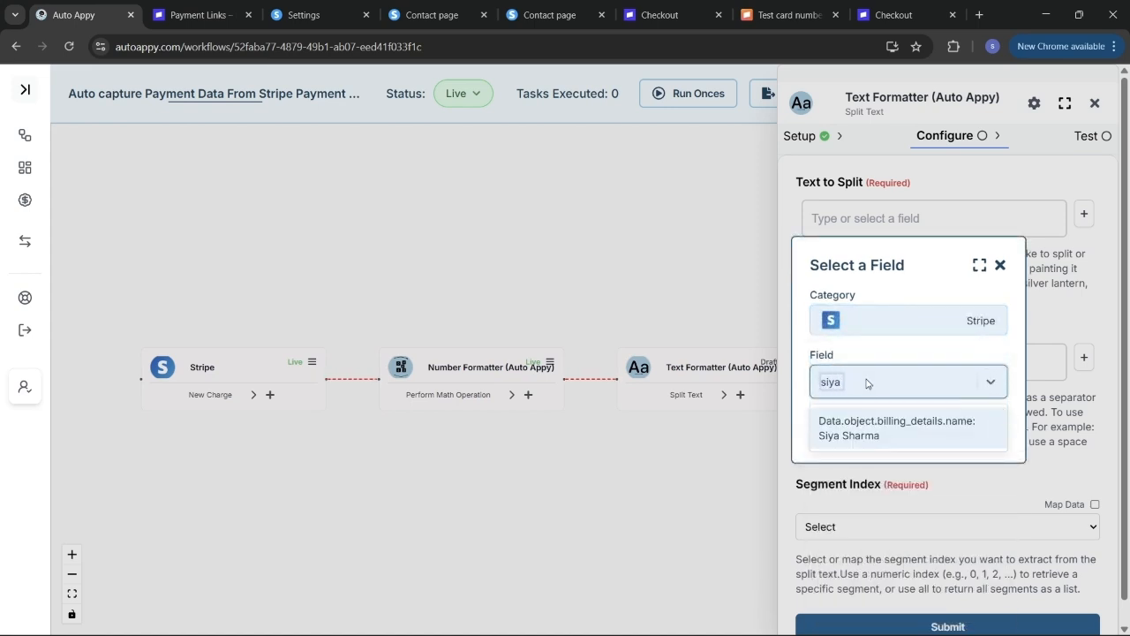
left_click(914, 433)
left_click(971, 429)
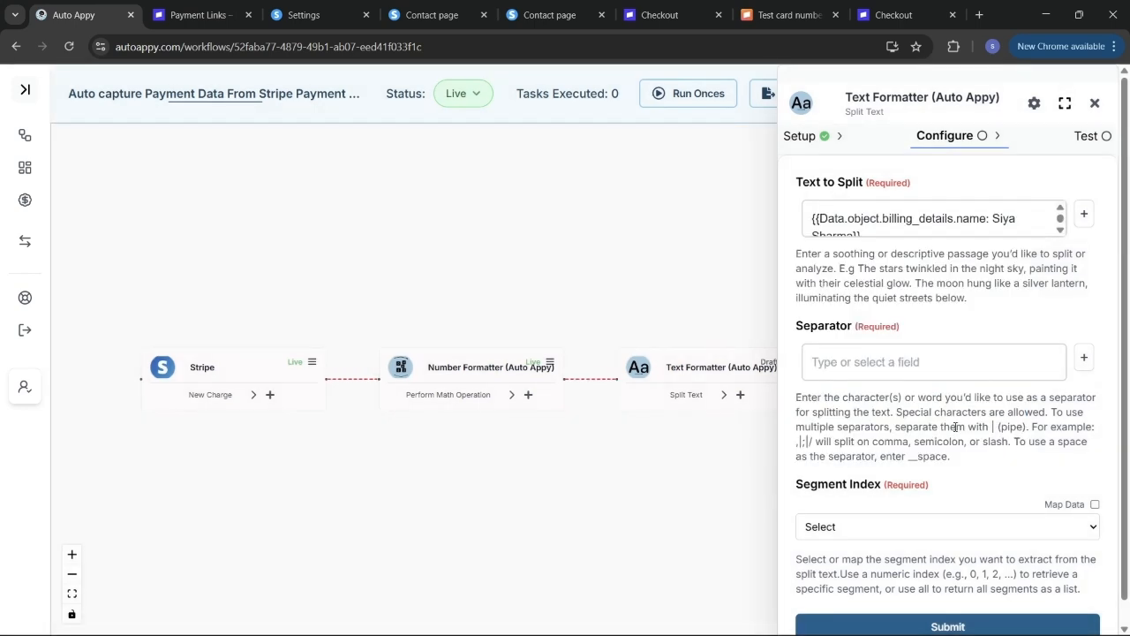
- Set Separator to __space and Segment Index to All, then save and test the step
left_click(992, 370)
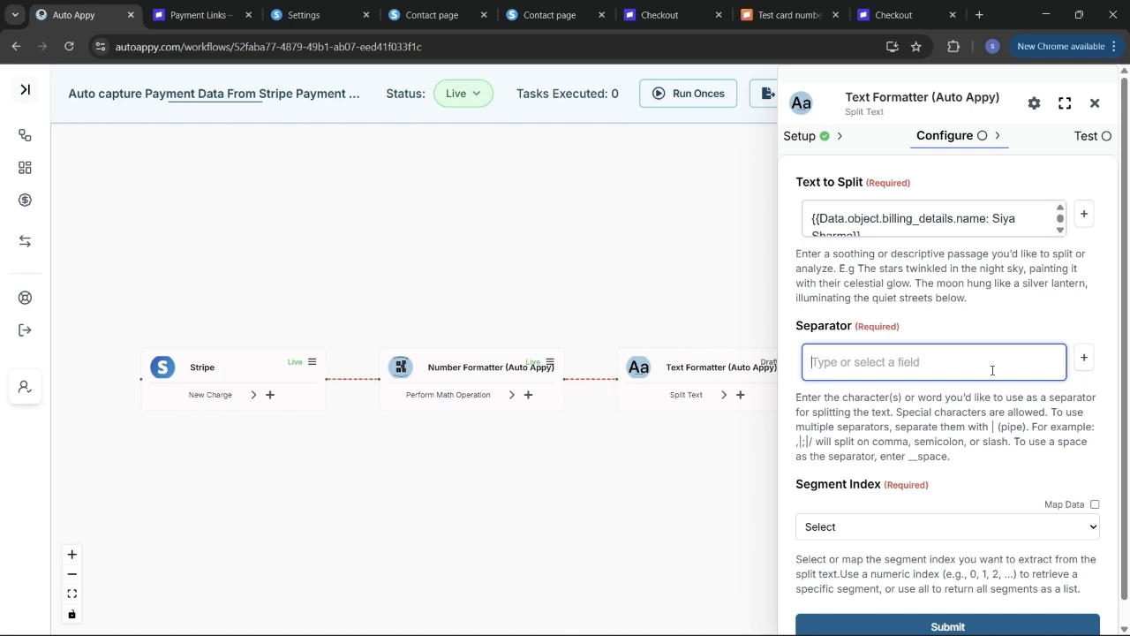
type("__space")
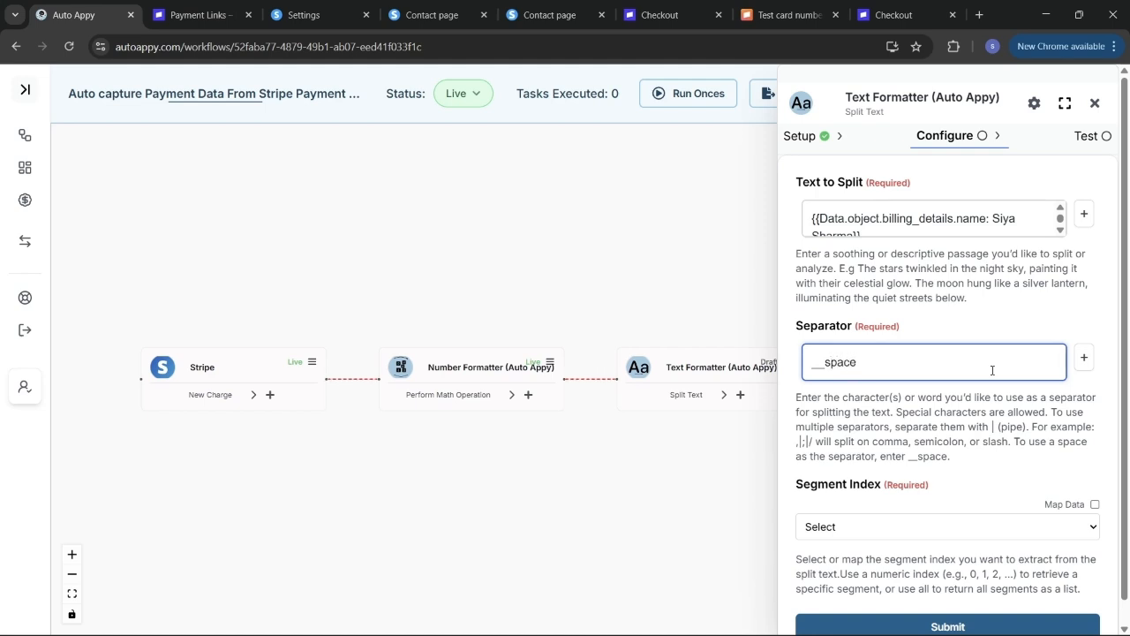
scroll(926, 430, "down", 1)
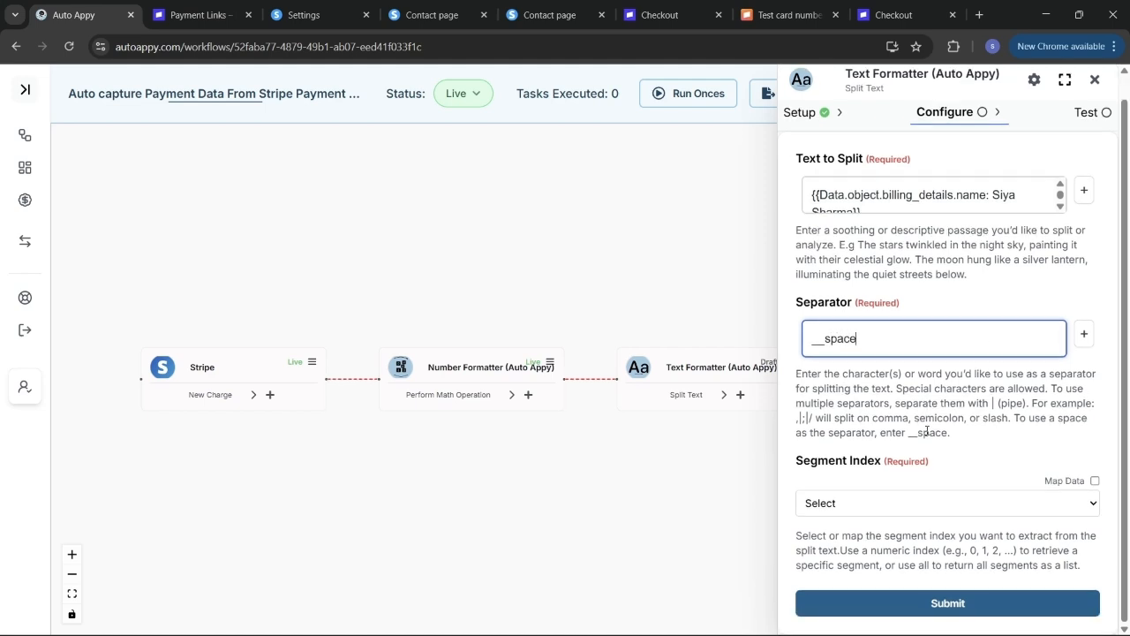
left_click(829, 503)
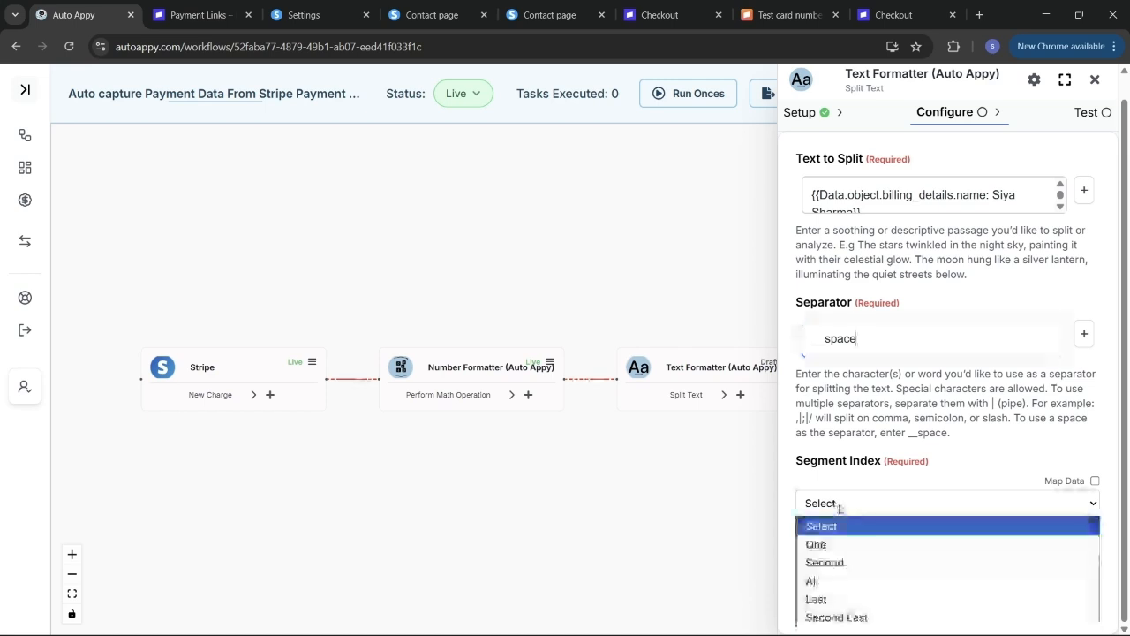
left_click(834, 580)
left_click(954, 602)
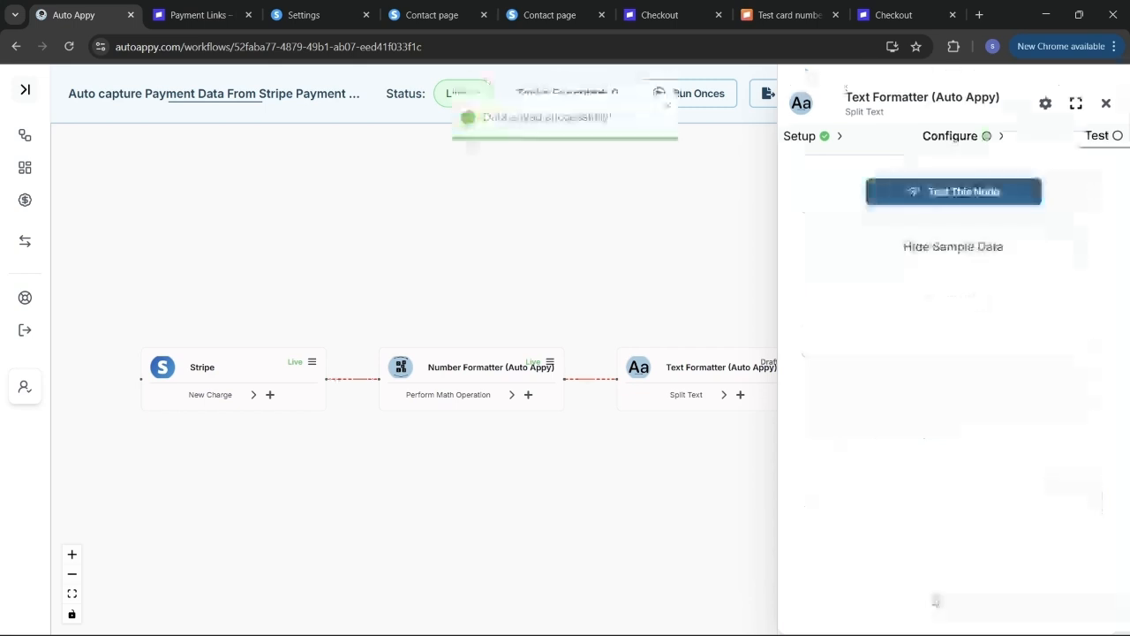
left_click(929, 194)
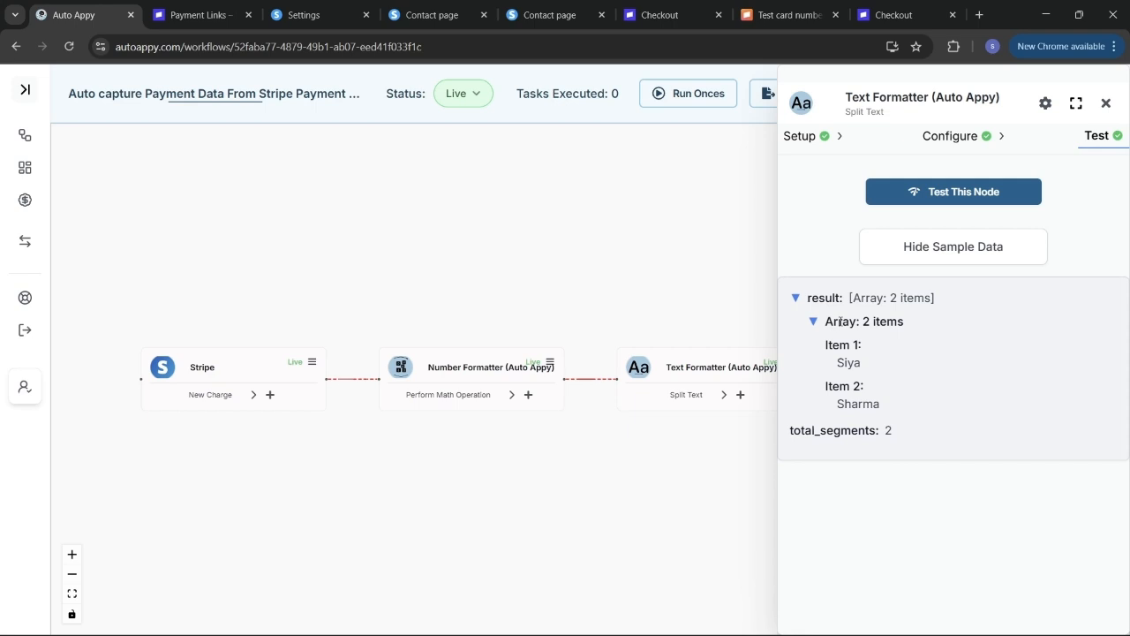
left_click(1105, 104)
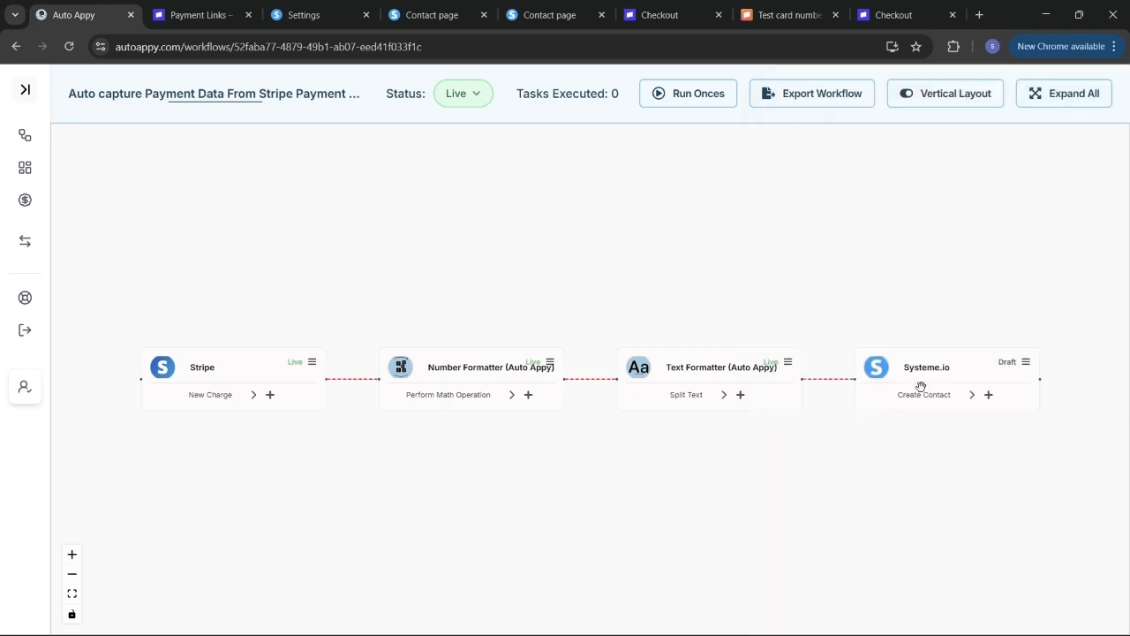
- In Systeme.io Create Contact, map Email Address to Stripe's Data.object.billing_details.email
left_click_drag(835, 439, 671, 459)
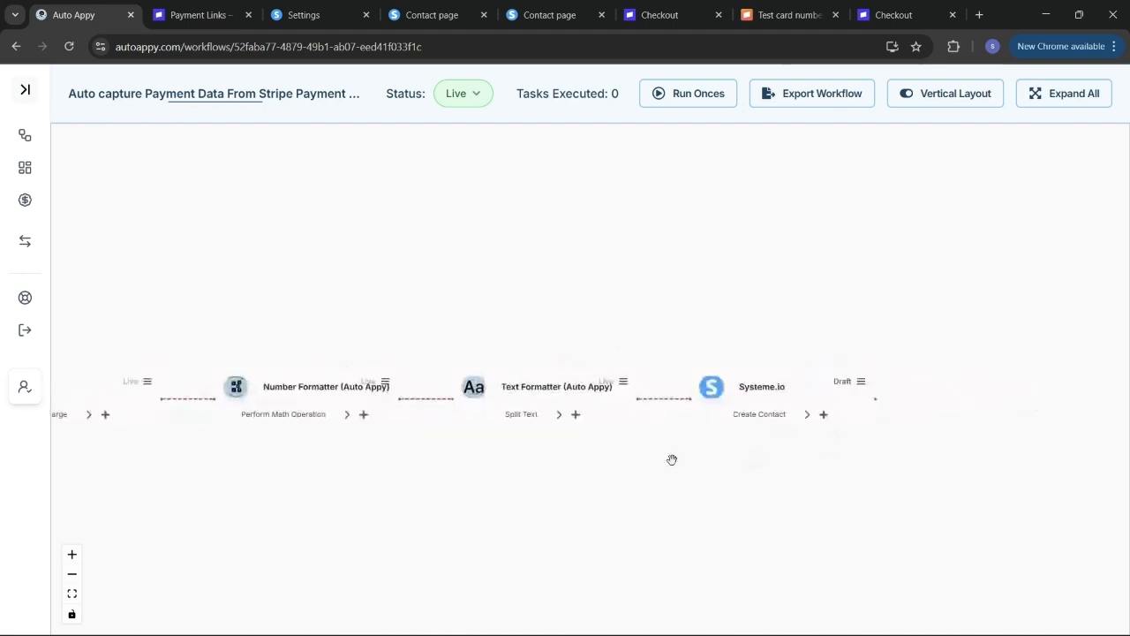
left_click(862, 382)
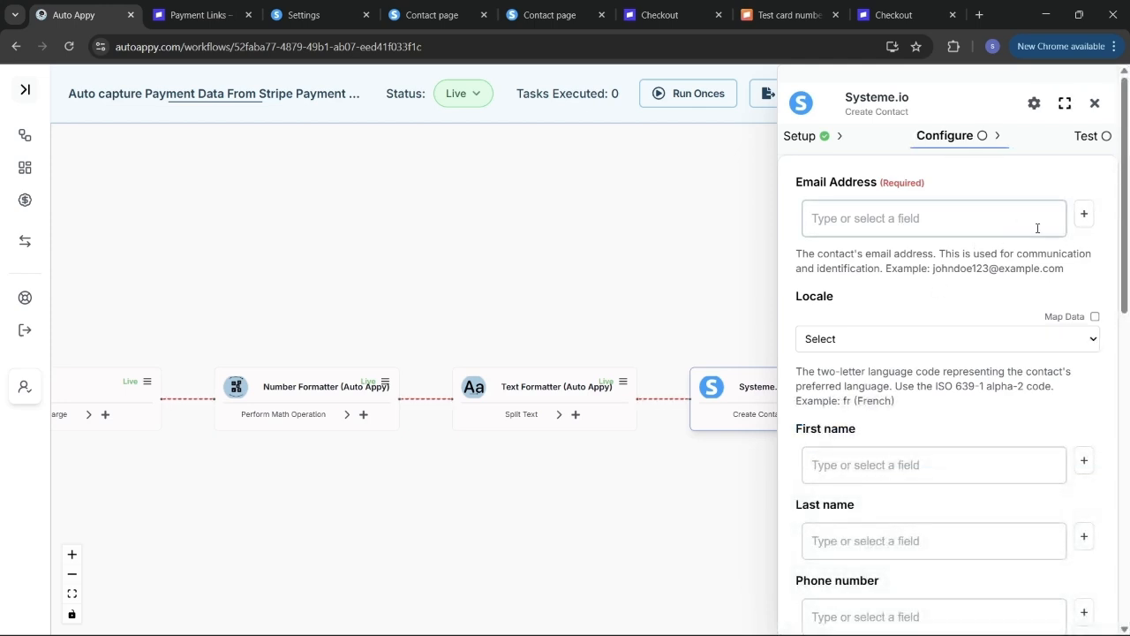
left_click(1084, 210)
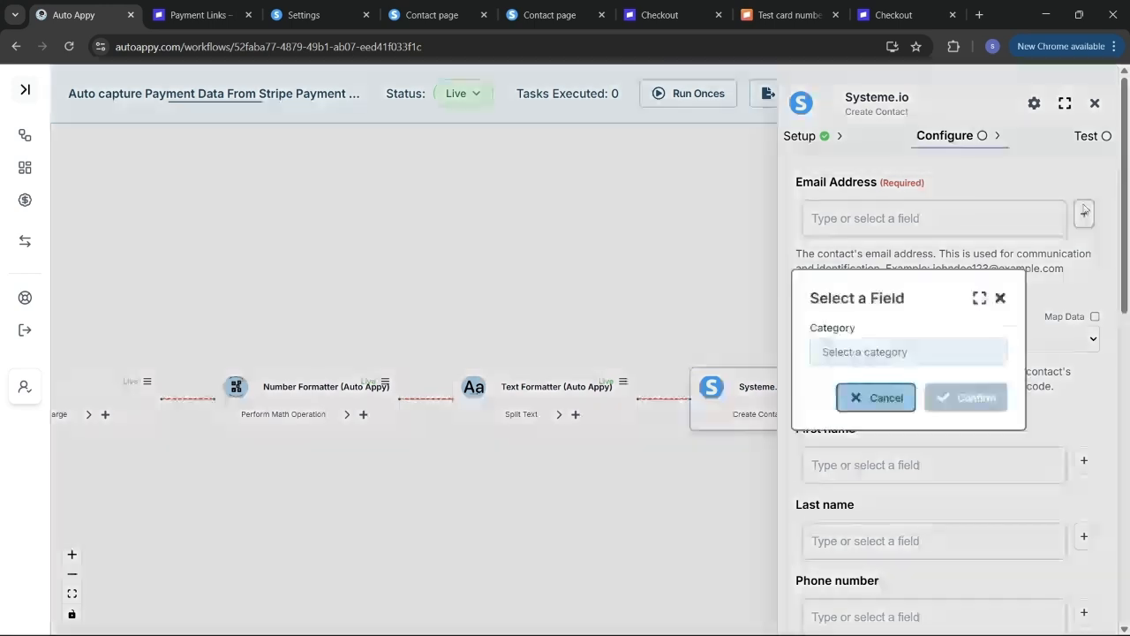
left_click(883, 354)
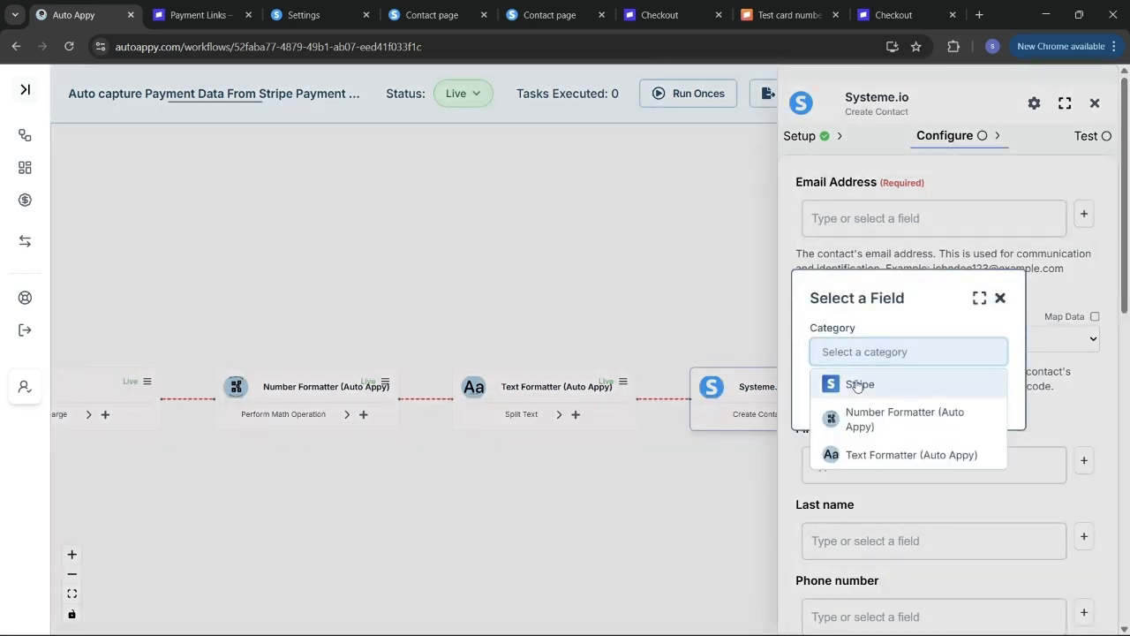
left_click(856, 385)
left_click(864, 381)
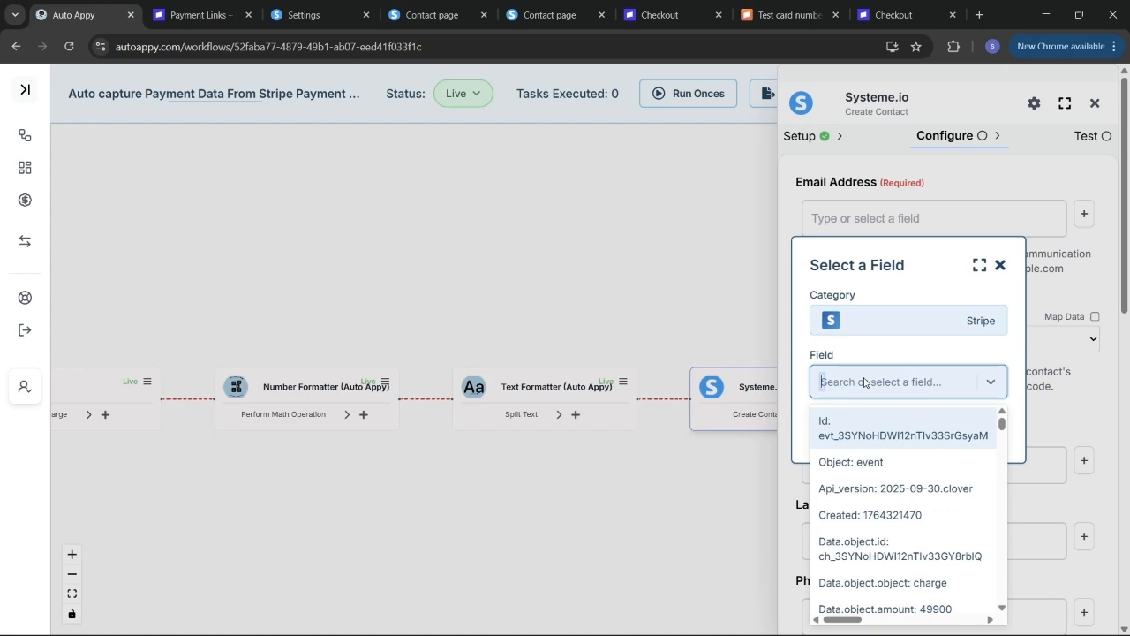
type("sshi")
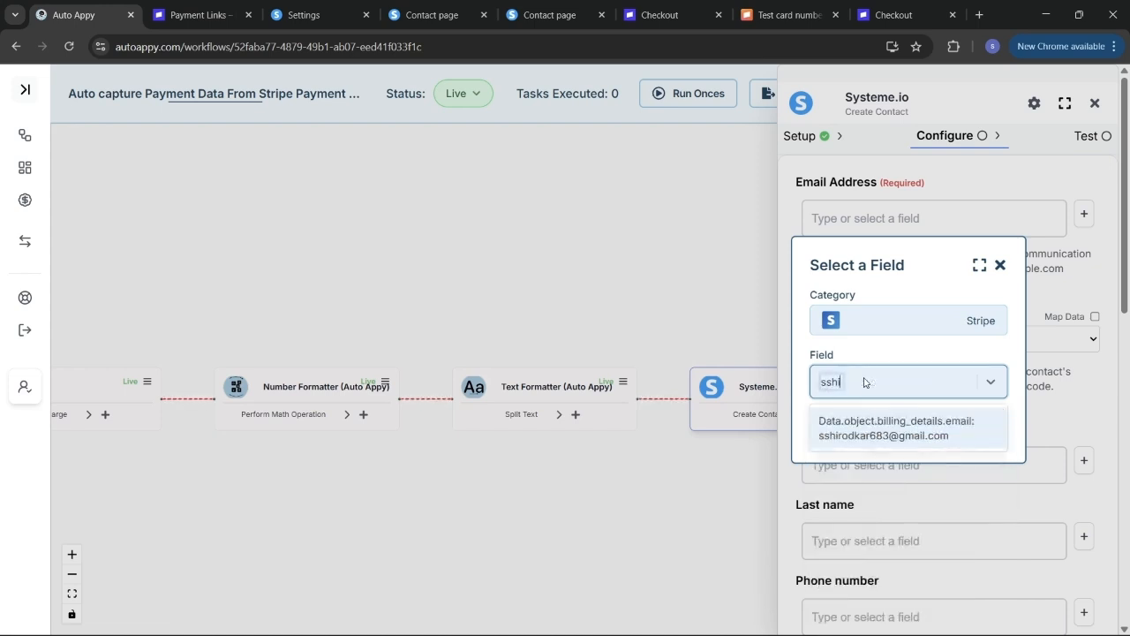
left_click(888, 437)
left_click(955, 433)
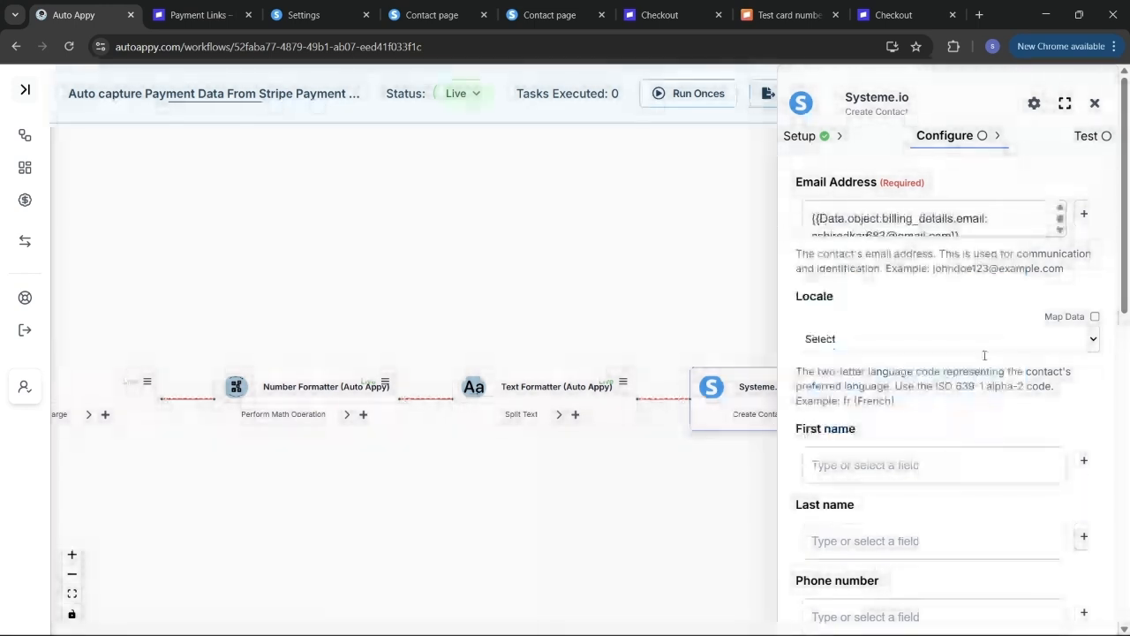
left_click(978, 344)
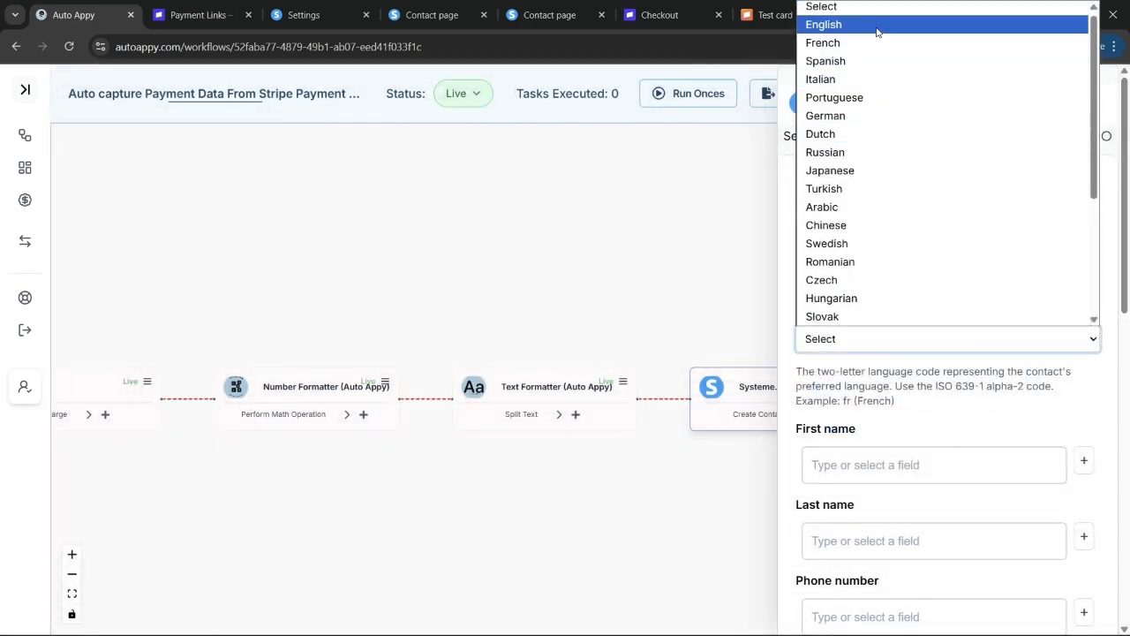
- Set Locale to English and map First name to Text Formatter Result.0
left_click(877, 25)
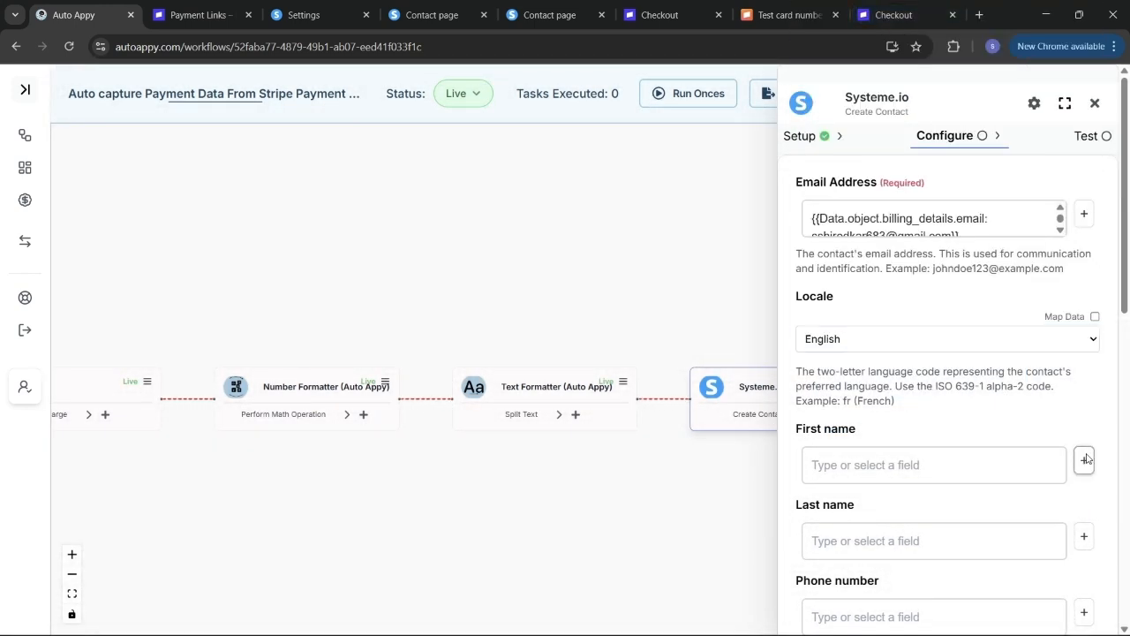
left_click(1084, 460)
left_click(892, 352)
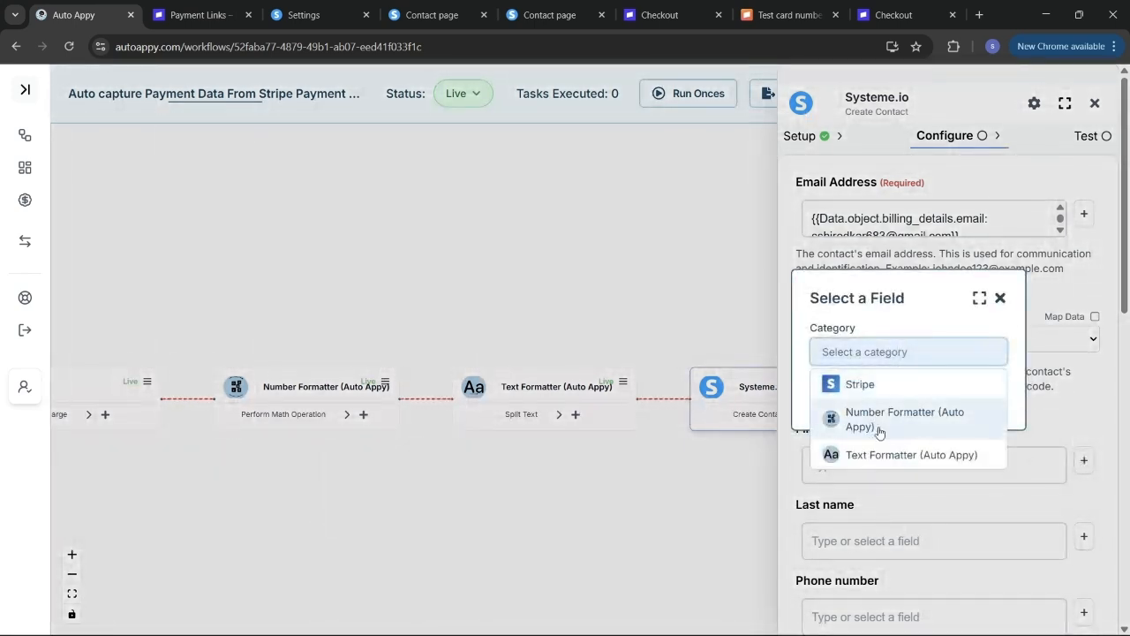
left_click(886, 454)
left_click(871, 383)
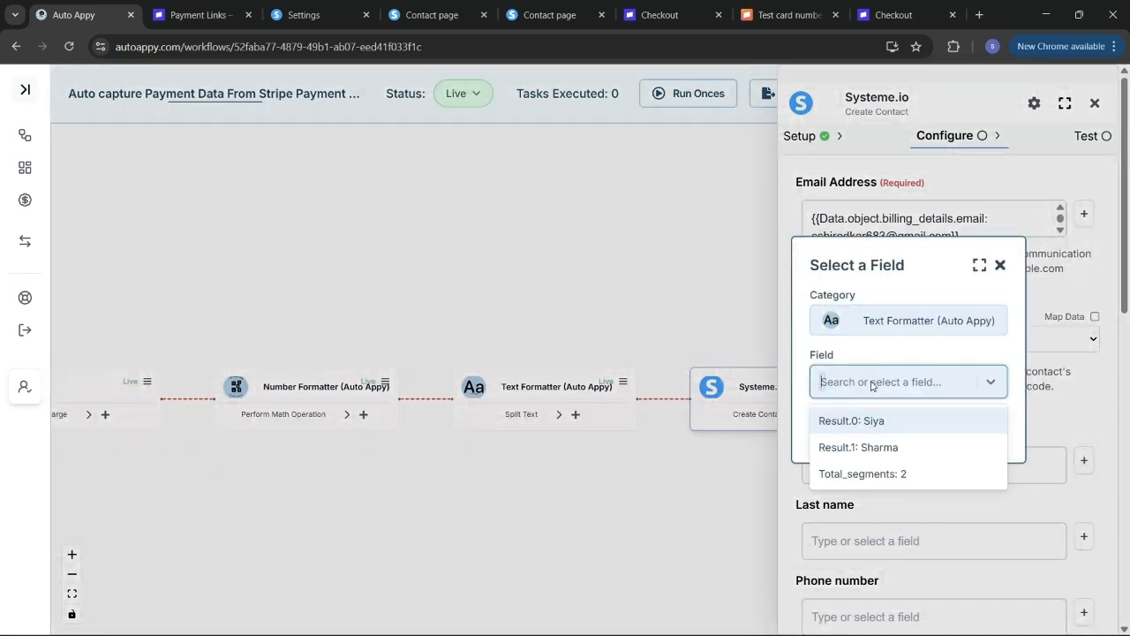
left_click(876, 420)
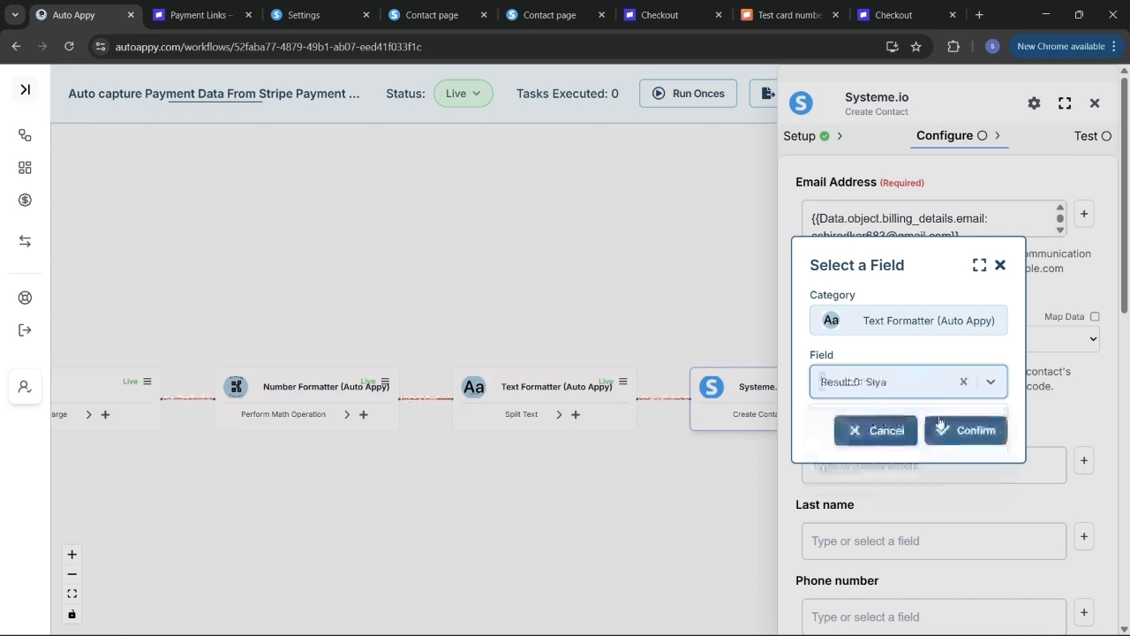
left_click(969, 432)
- Map Last name to Text Formatter Result.1 and submit the Create Contact settings
scroll(1041, 494, "down", 2)
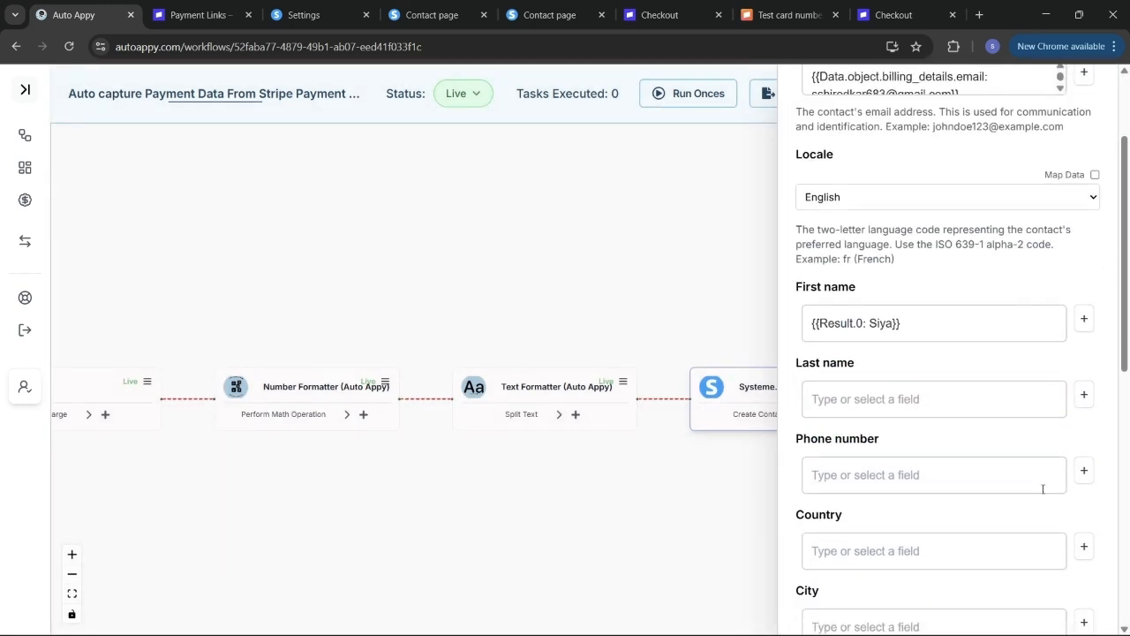
left_click(1083, 396)
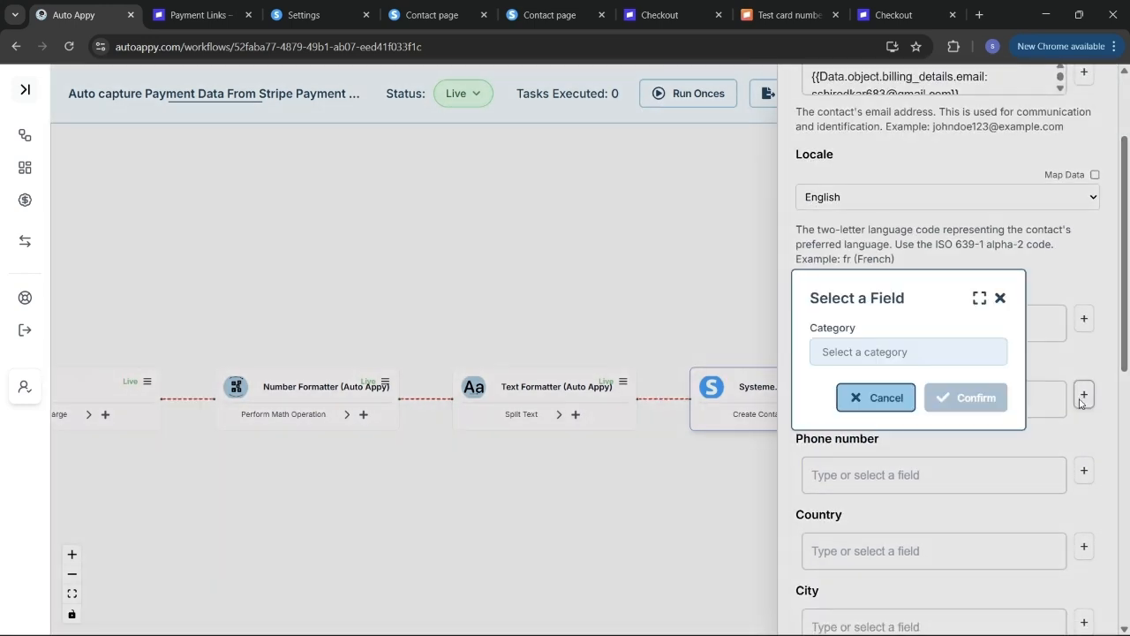
left_click(920, 351)
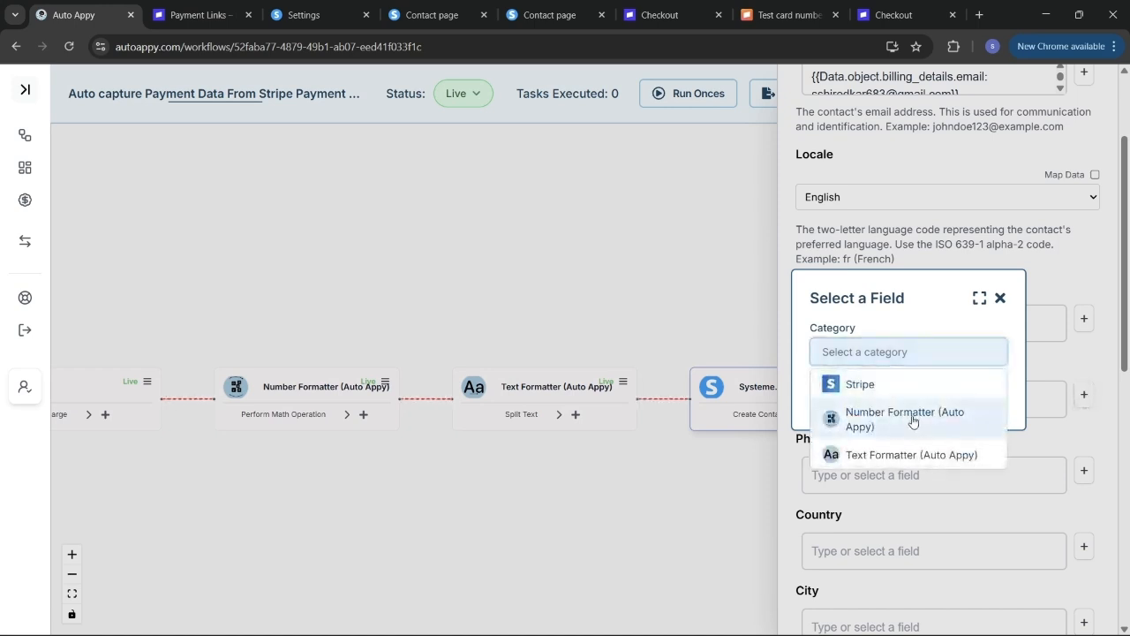
left_click(947, 457)
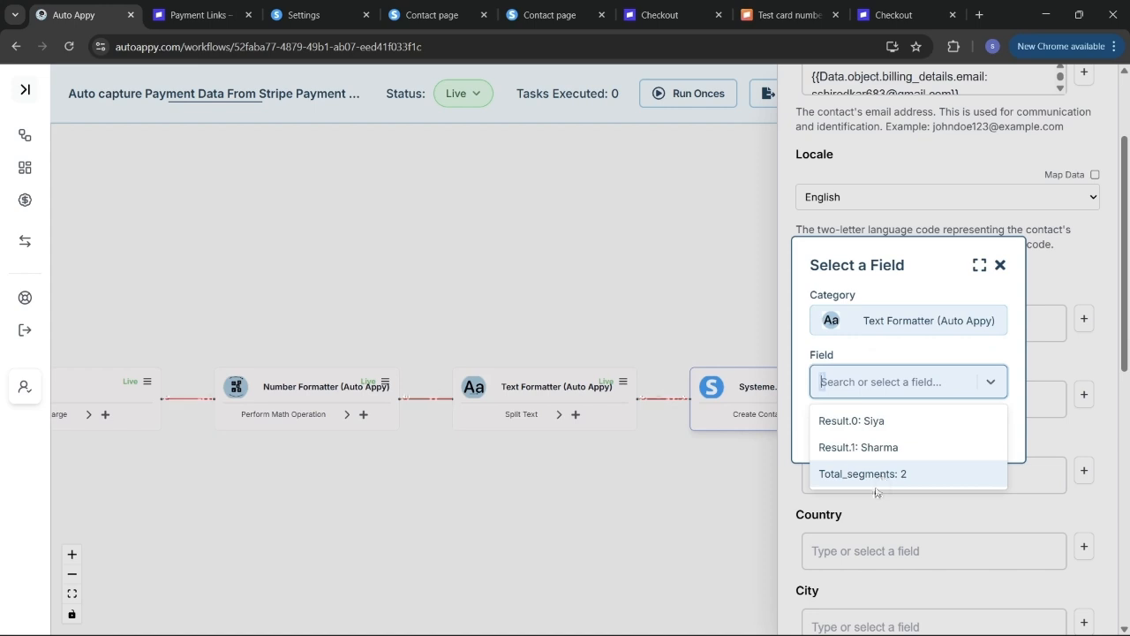
left_click(905, 448)
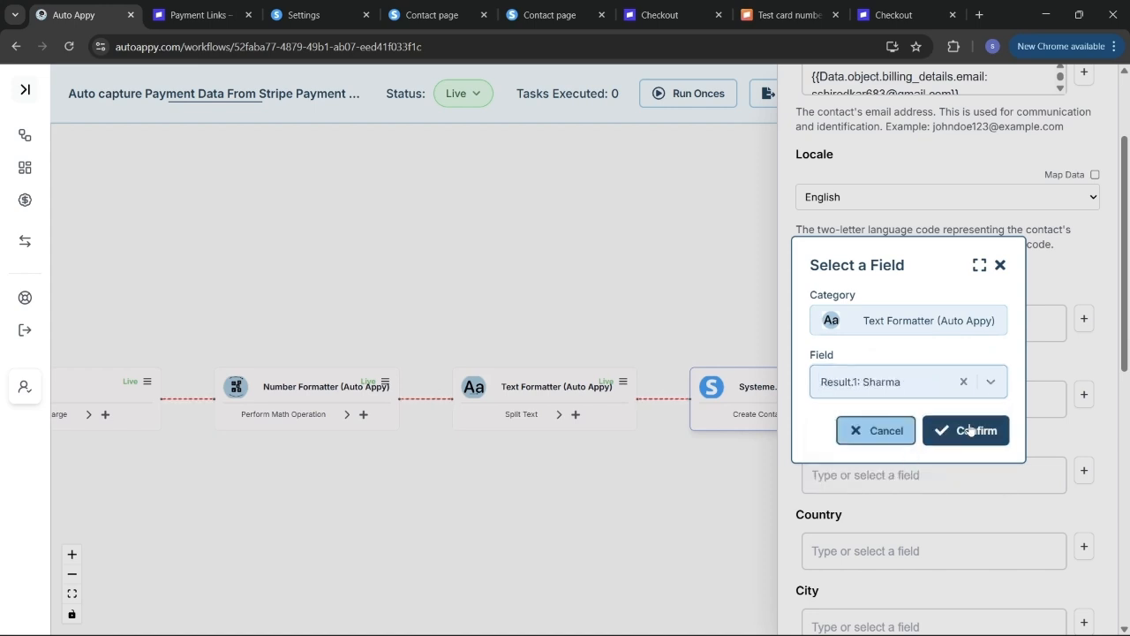
left_click(970, 429)
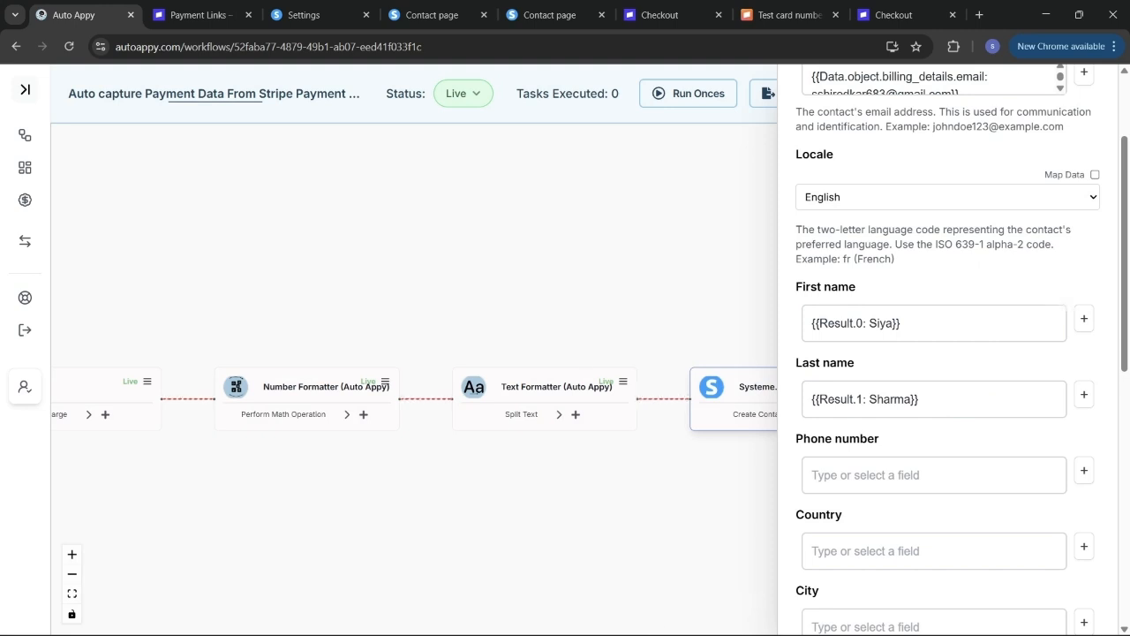
mouse_move(590, 610)
scroll(991, 459, "down", 5)
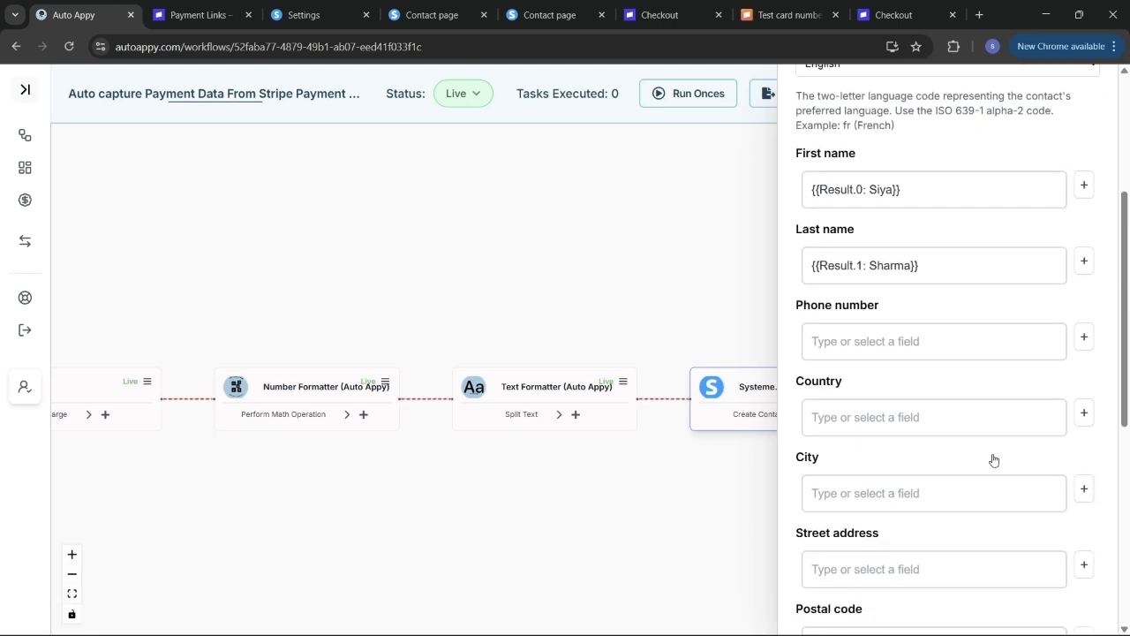
scroll(993, 455, "down", 3)
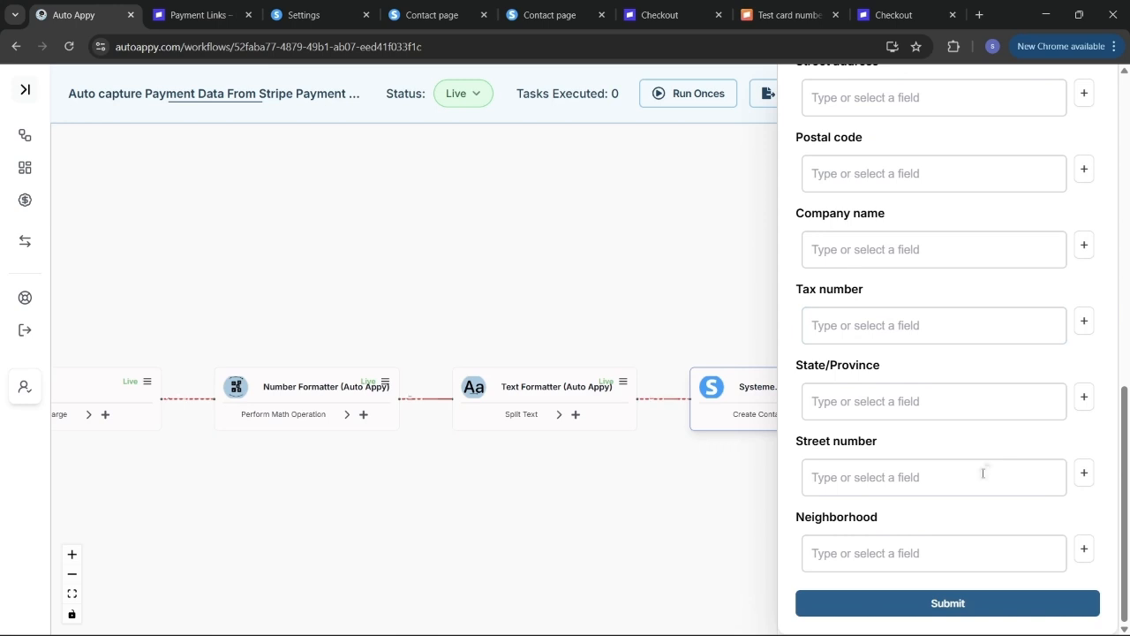
left_click(980, 609)
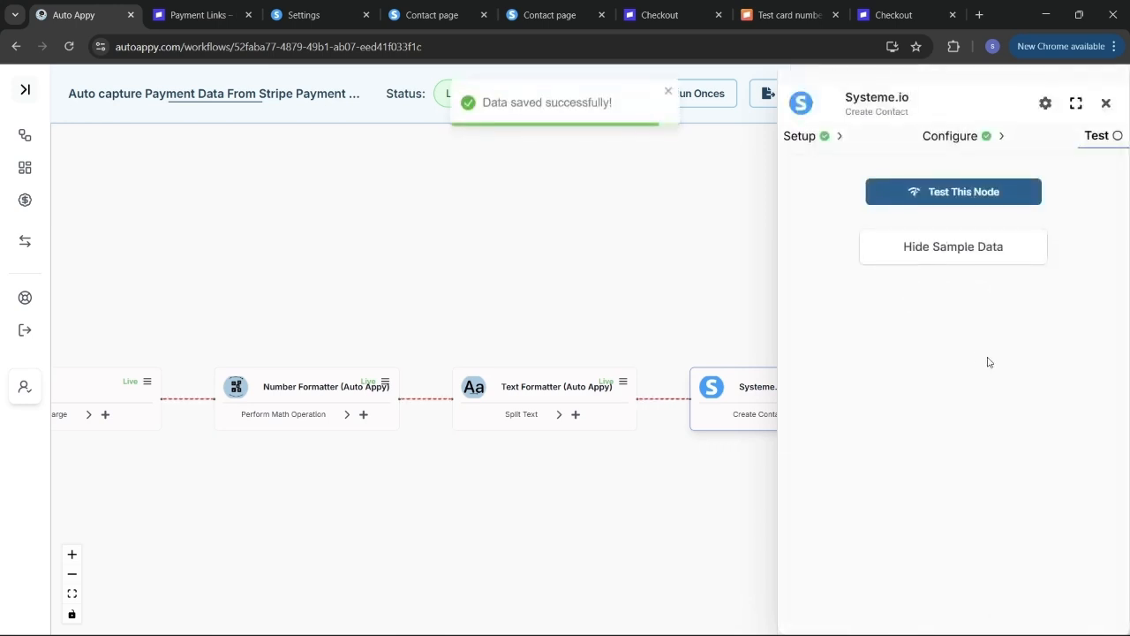
- Test the Create Contact step and review the returned contact sample data
left_click(959, 196)
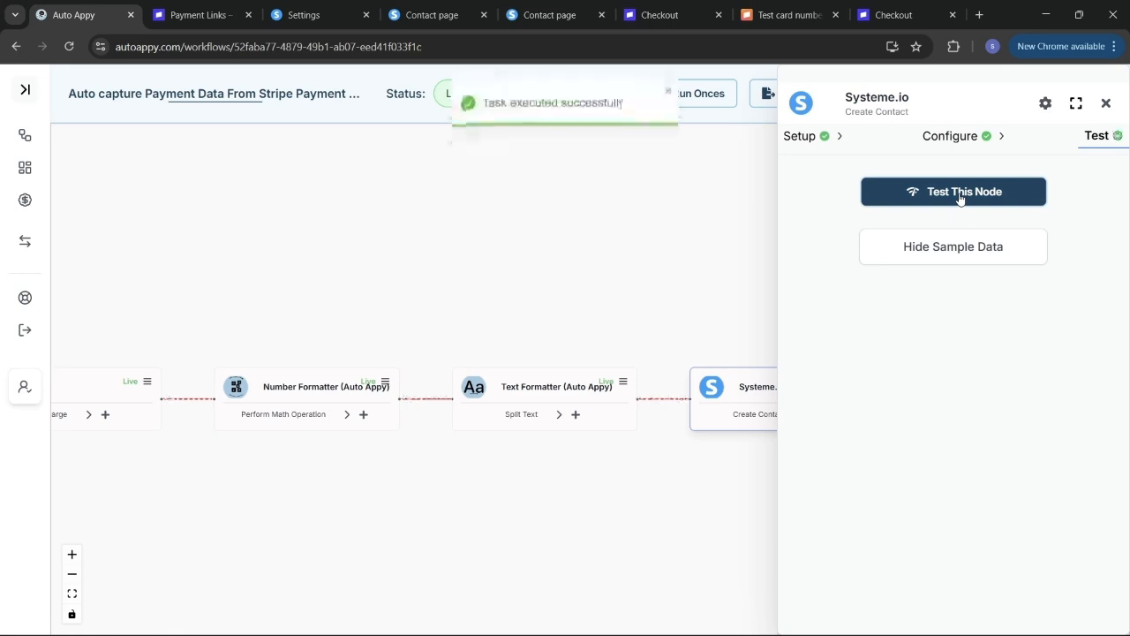
left_click(938, 255)
scroll(890, 366, "down", 5)
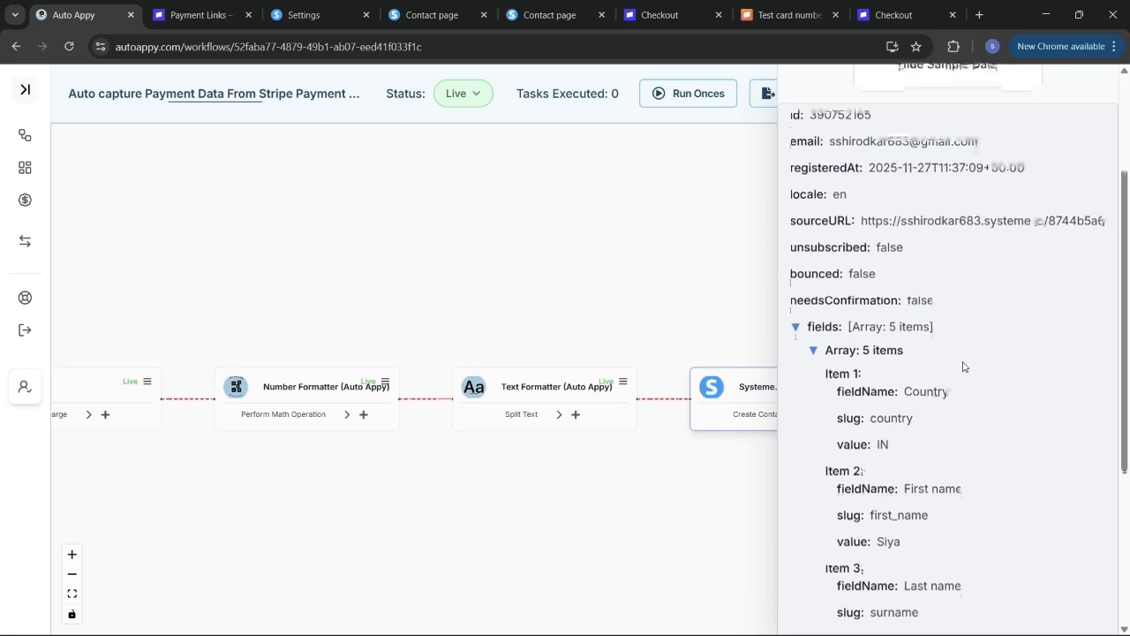
scroll(963, 365, "up", 5)
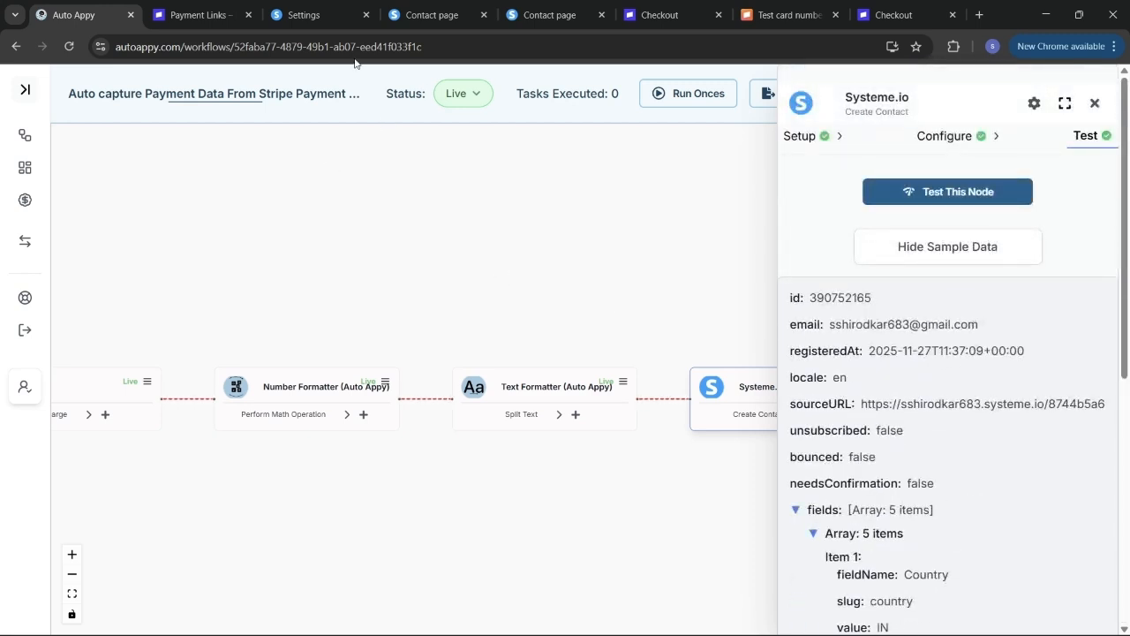
left_click(435, 16)
- Go to Systeme.io CRM > Contacts and reload the page to show the new contact
left_click(302, 15)
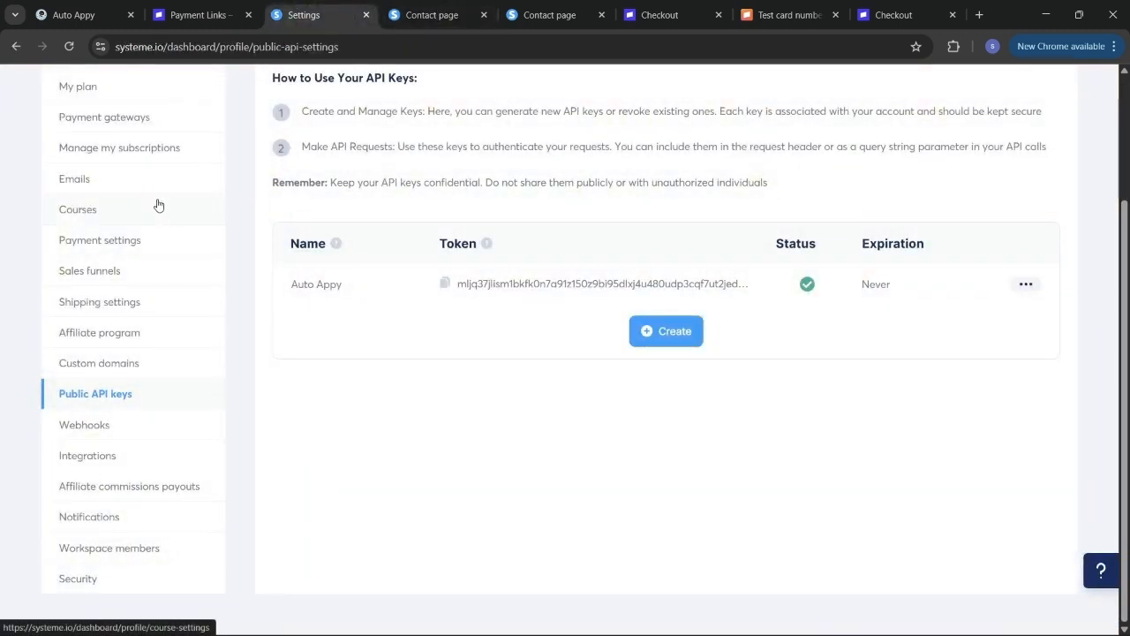
scroll(158, 205, "up", 3)
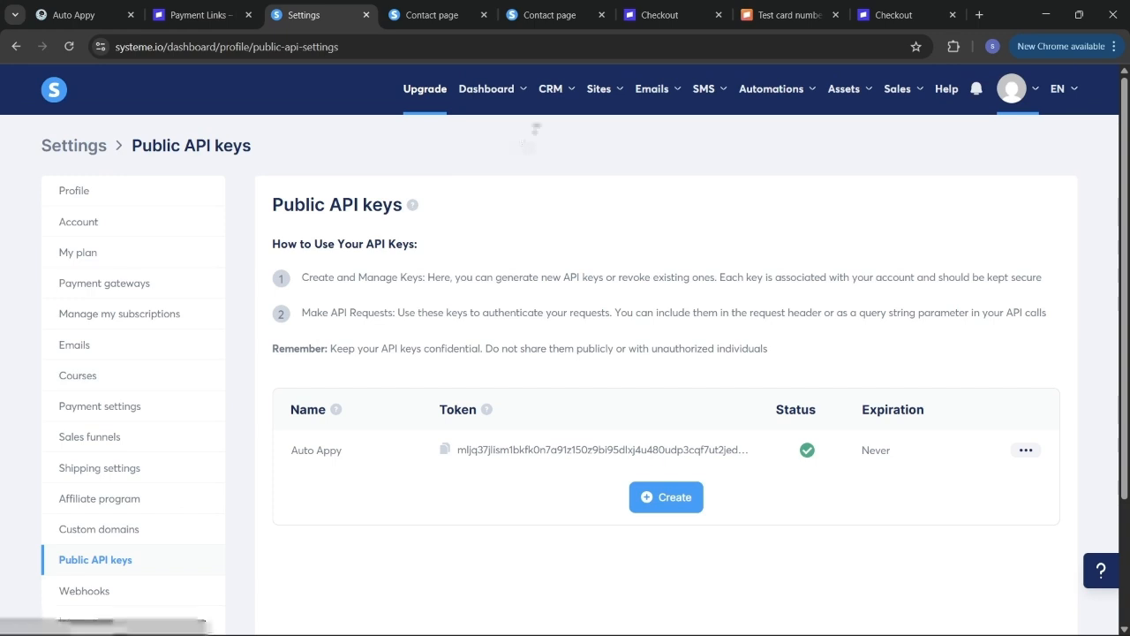
mouse_move(551, 92)
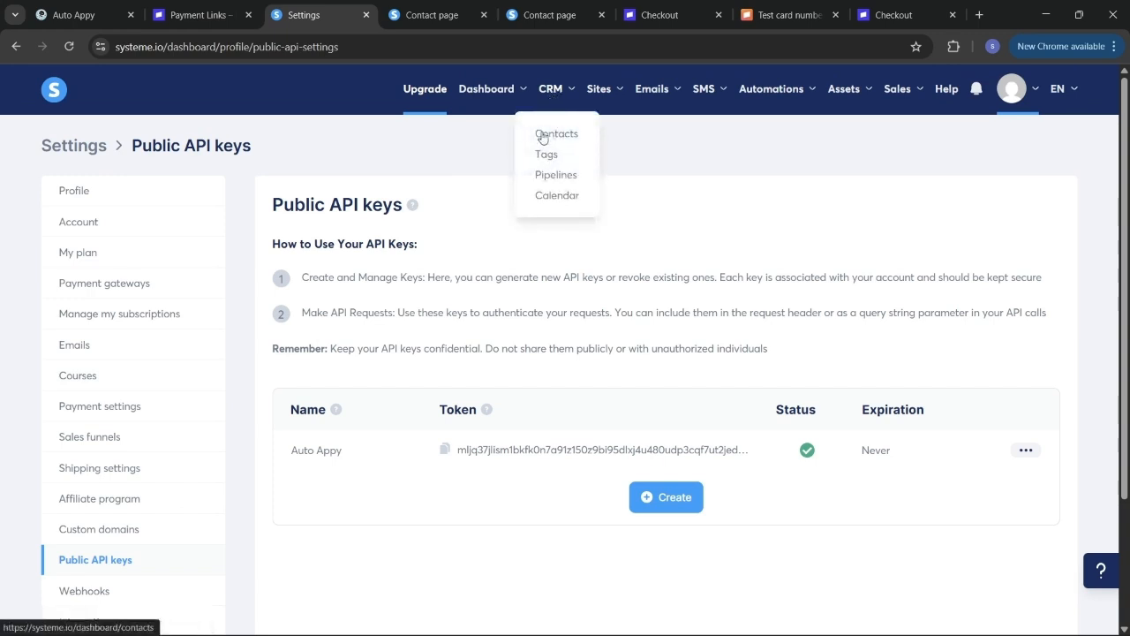
left_click(540, 134)
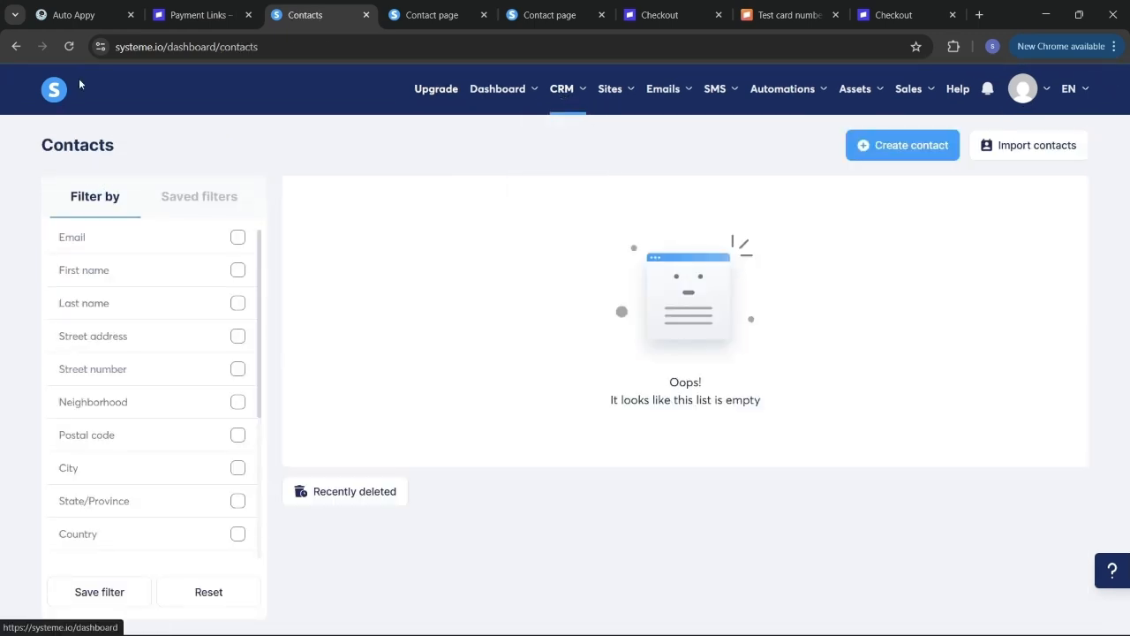
left_click(74, 46)
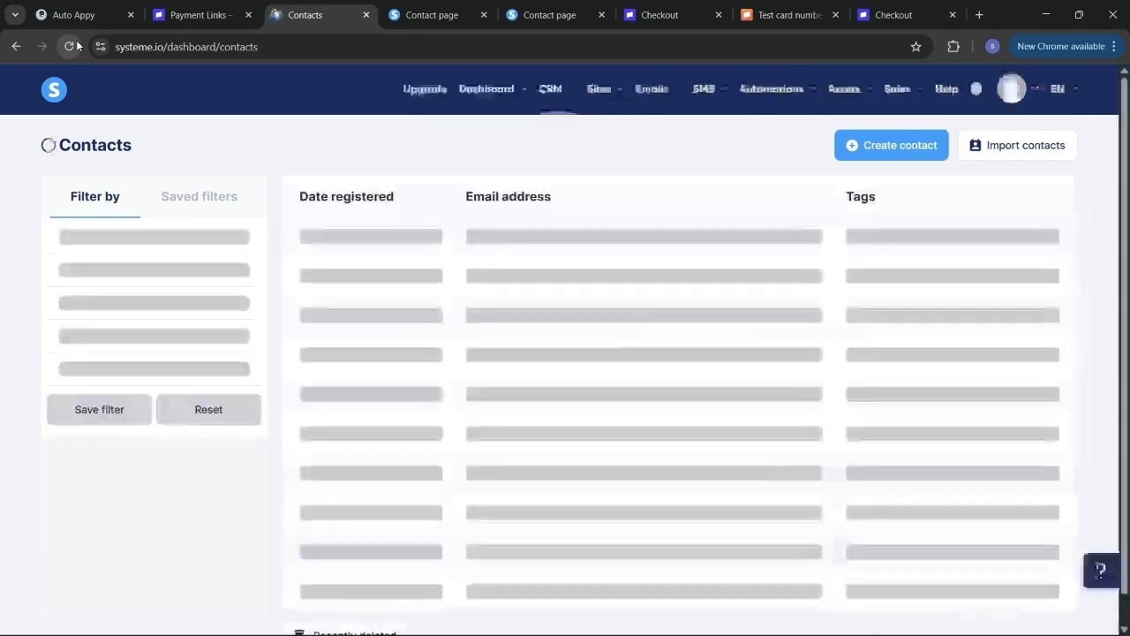